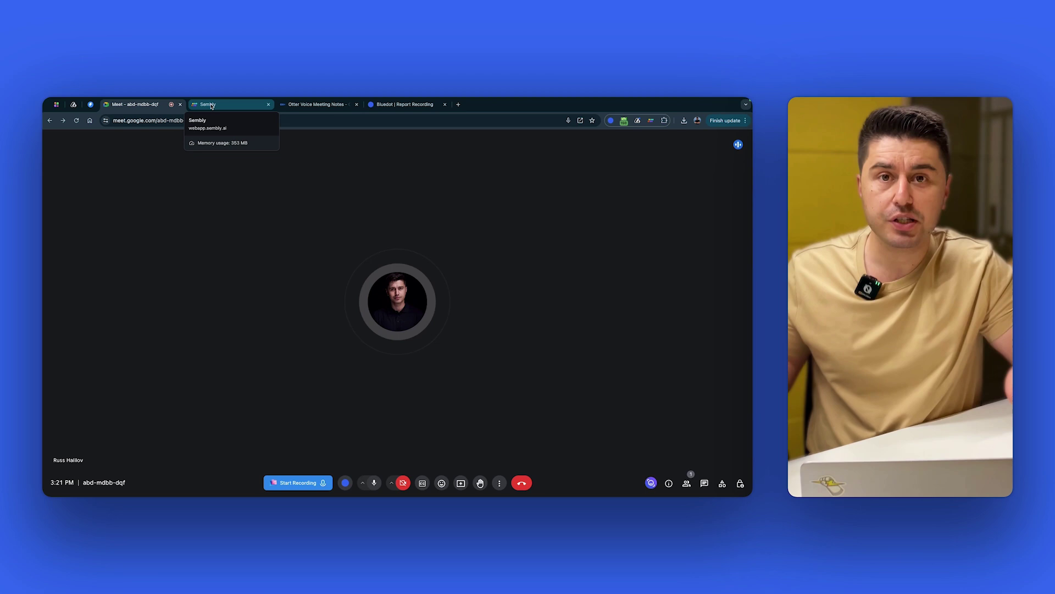
Switch from the Meet call to Sembly's notes for the Friday, July 26th, 2024 meeting.
click(212, 105)
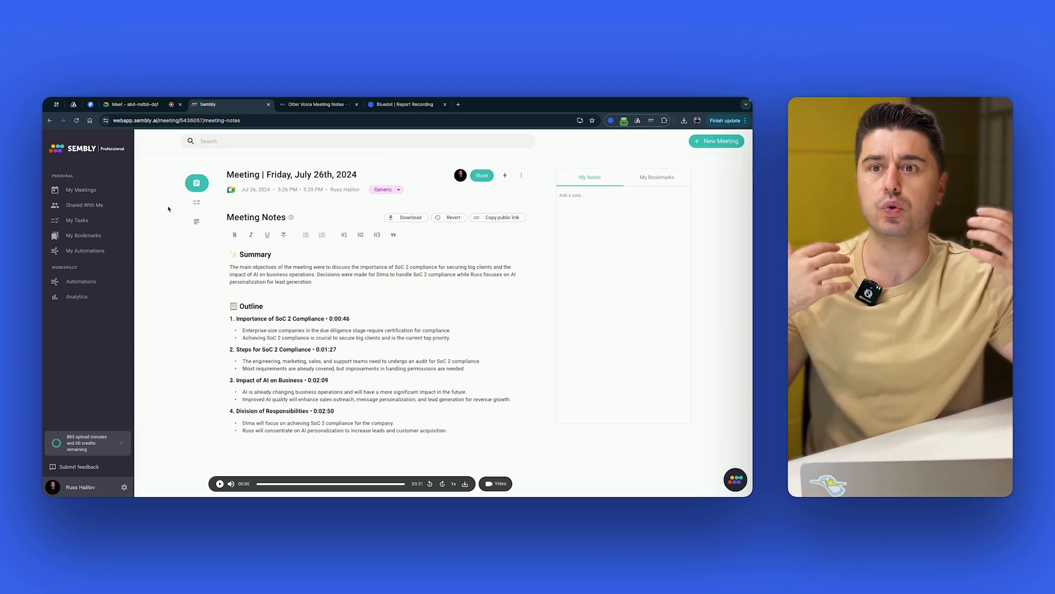
Browse Sembly's My Meetings list, then the empty Shared With Me page.
click(99, 192)
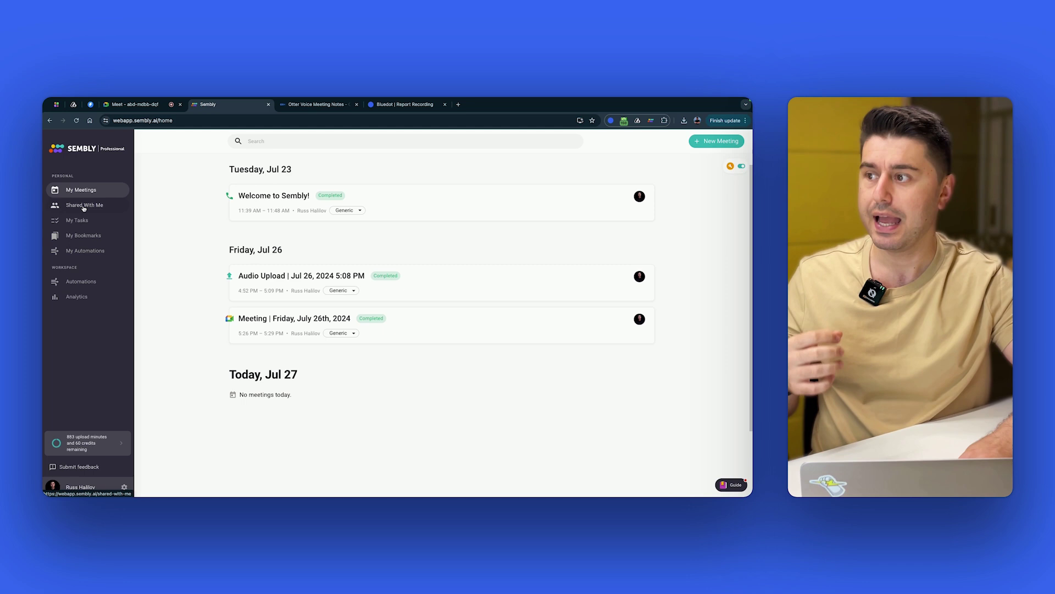
click(85, 207)
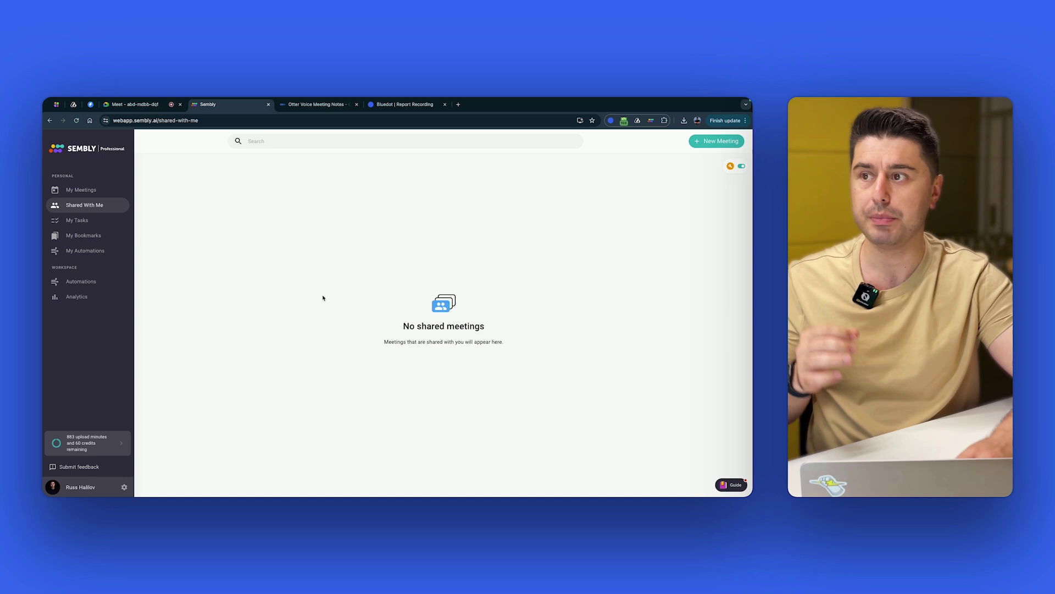
Copy the Google Meet call's link and return to Sembly.
click(135, 104)
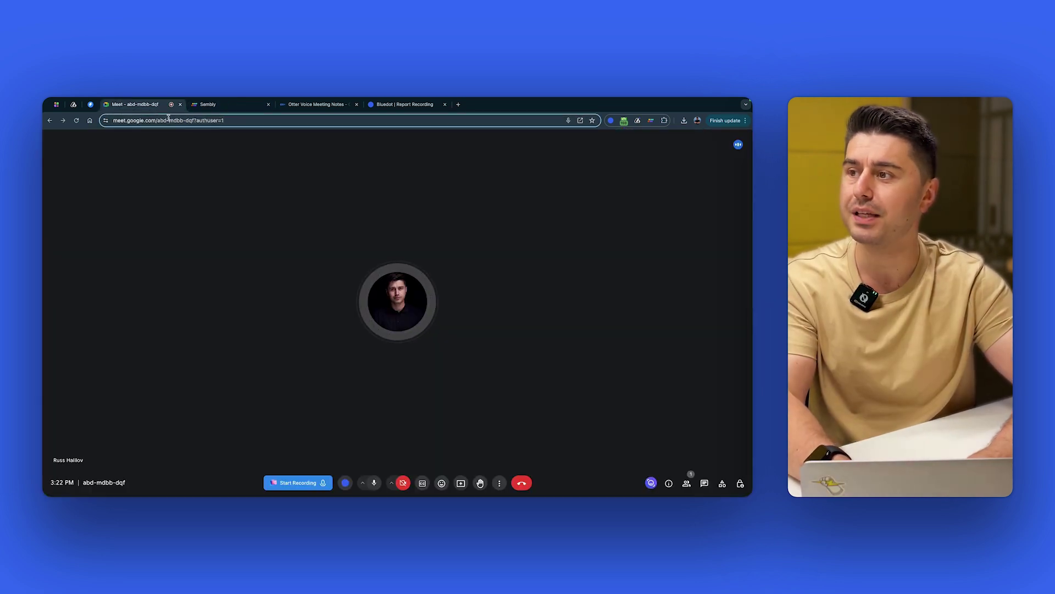
click(168, 119)
click(232, 105)
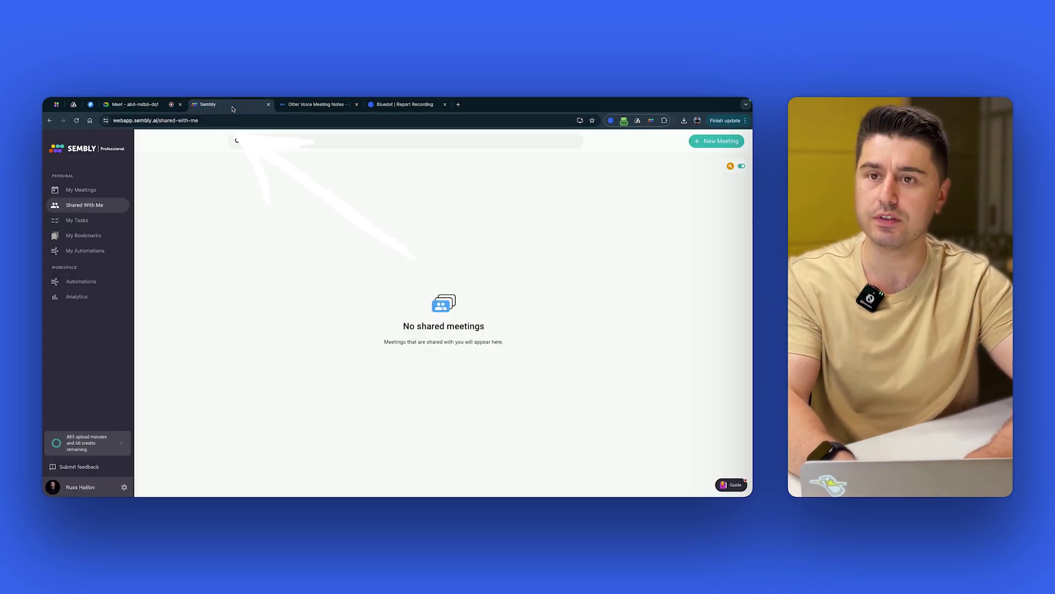
Fill an Invite Sembly to Meeting form with Google Meet and the pasted link, then close it unsubmitted.
click(701, 142)
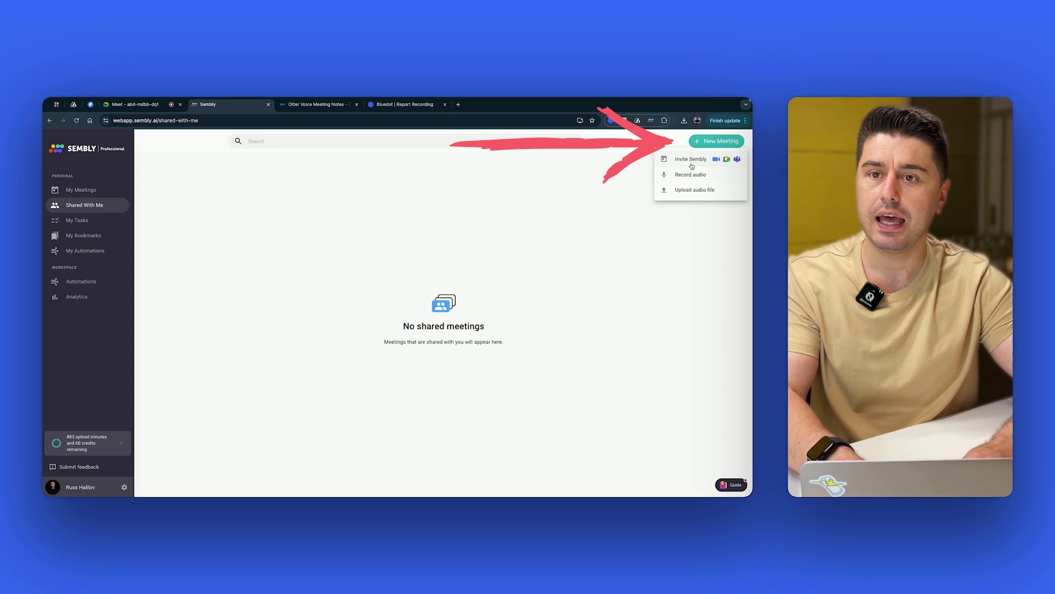
click(687, 163)
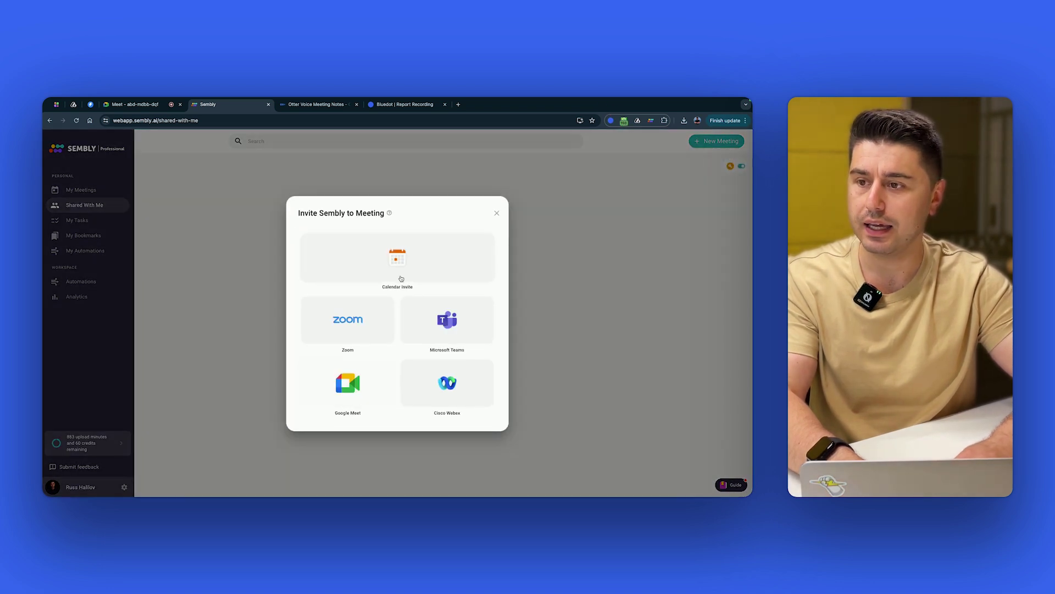
click(350, 389)
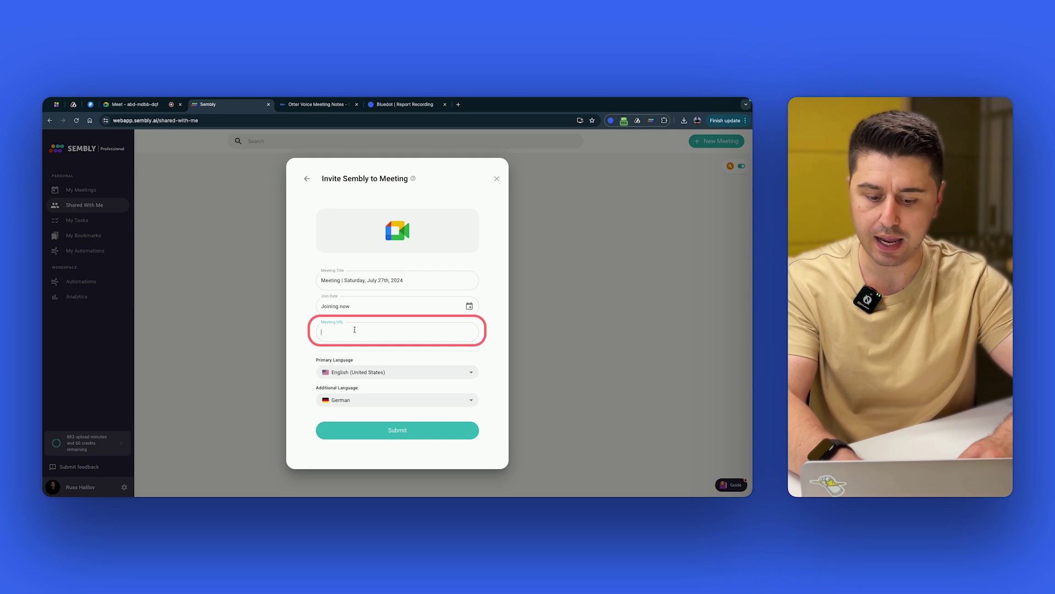
text(https://meet.google.com/abd-mdbb-dqf)
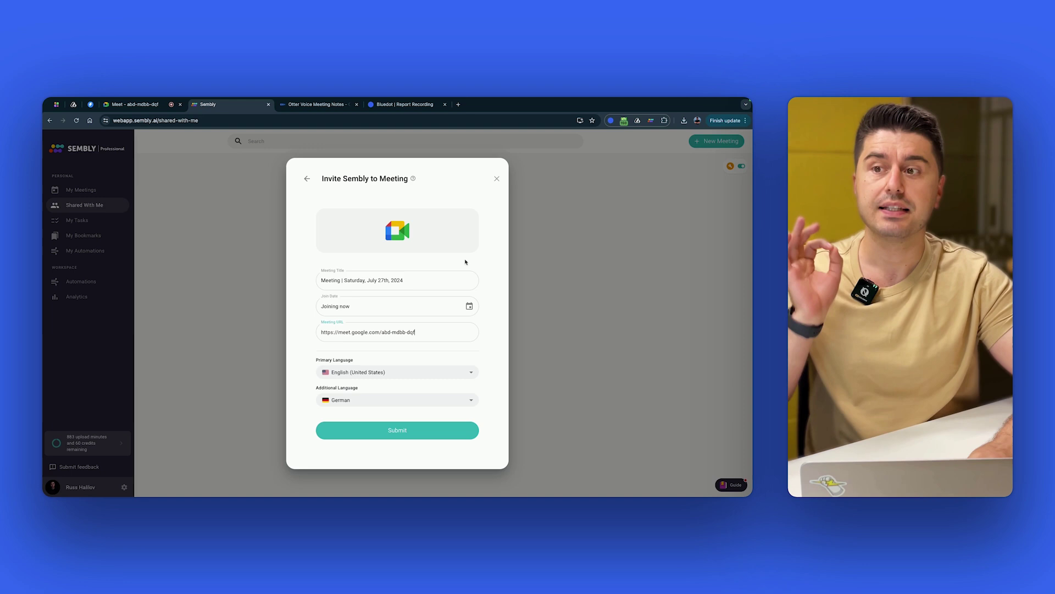
click(499, 182)
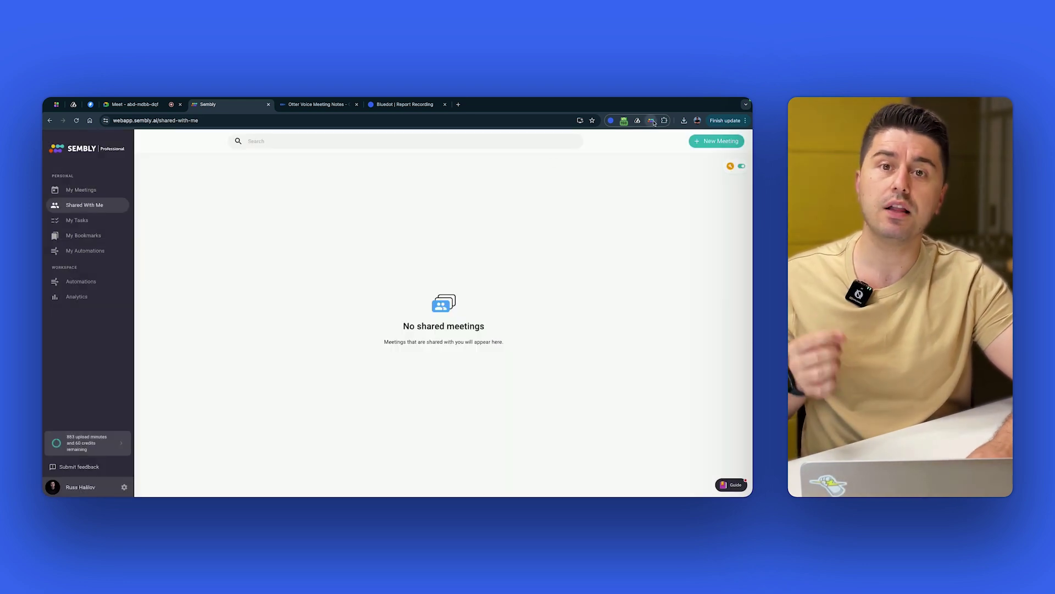
Paste the Meet call URL into Sembly's quick invite and invite Sembly Teammate to the call.
key(ctrl+shift+Tab)
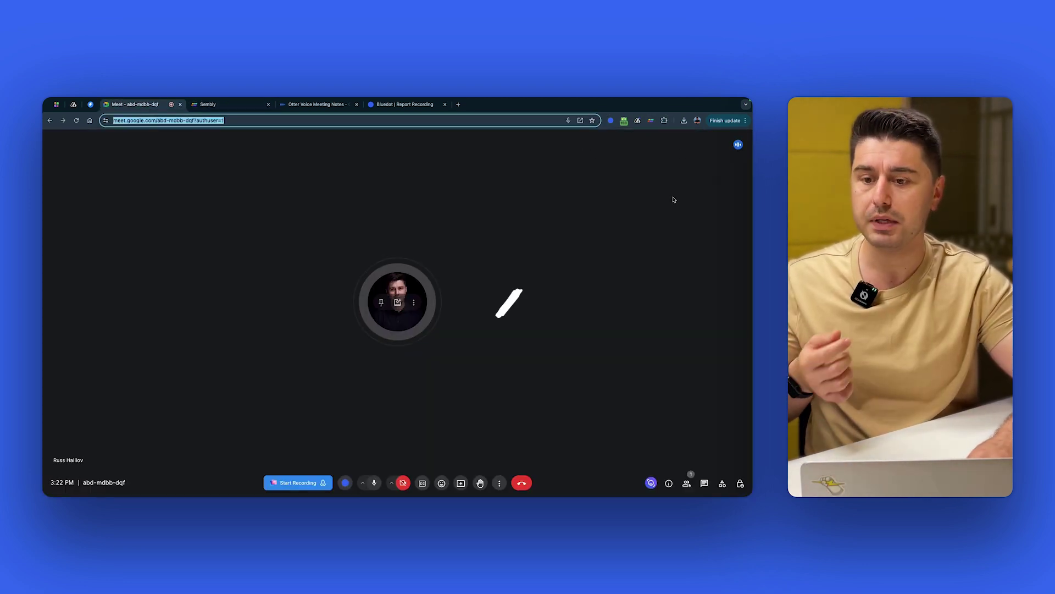
click(650, 121)
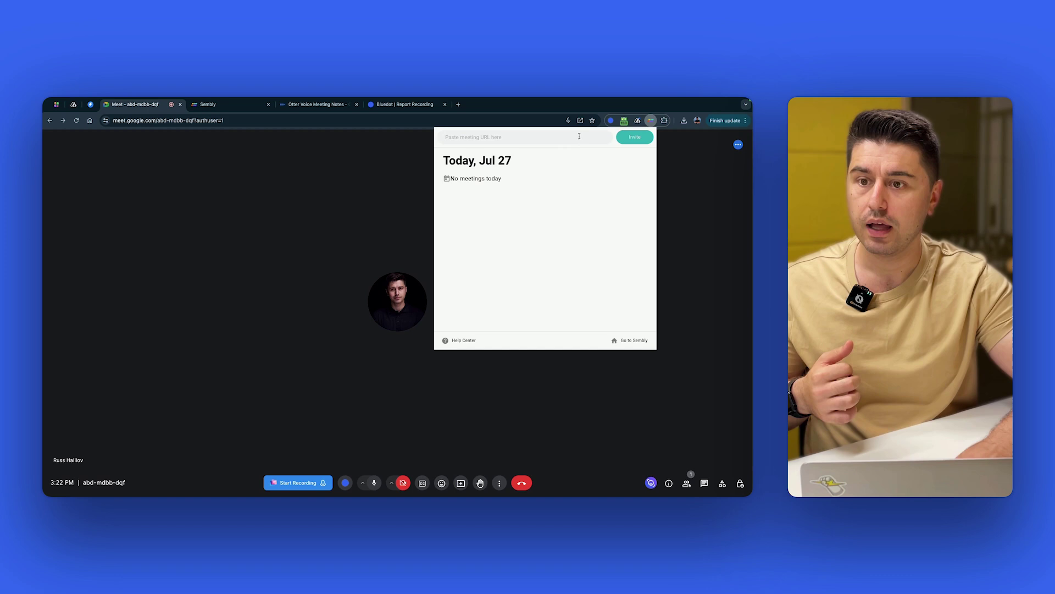
click(580, 137)
key(Return)
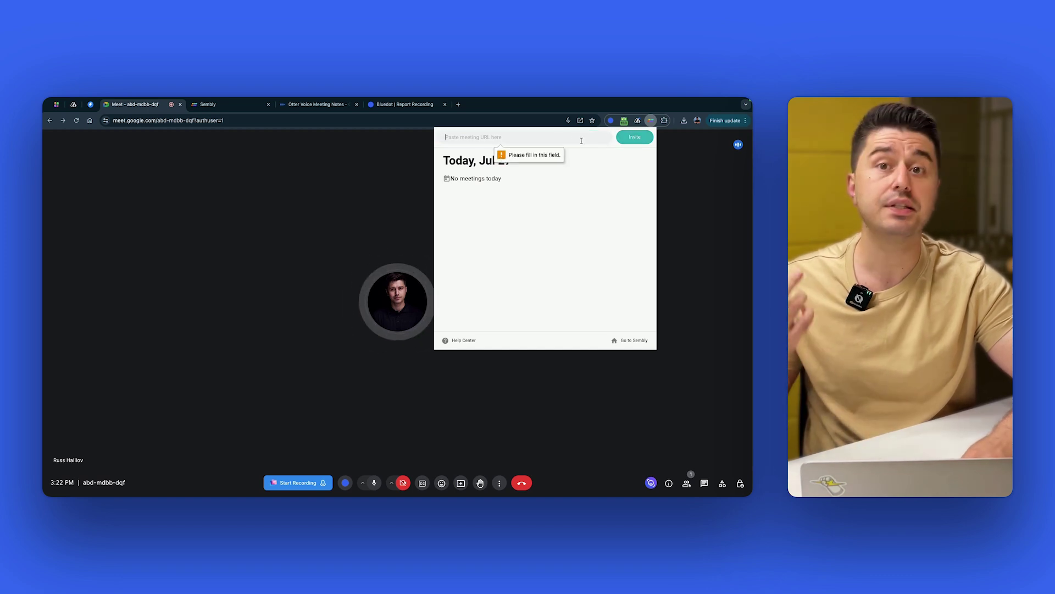
click(224, 122)
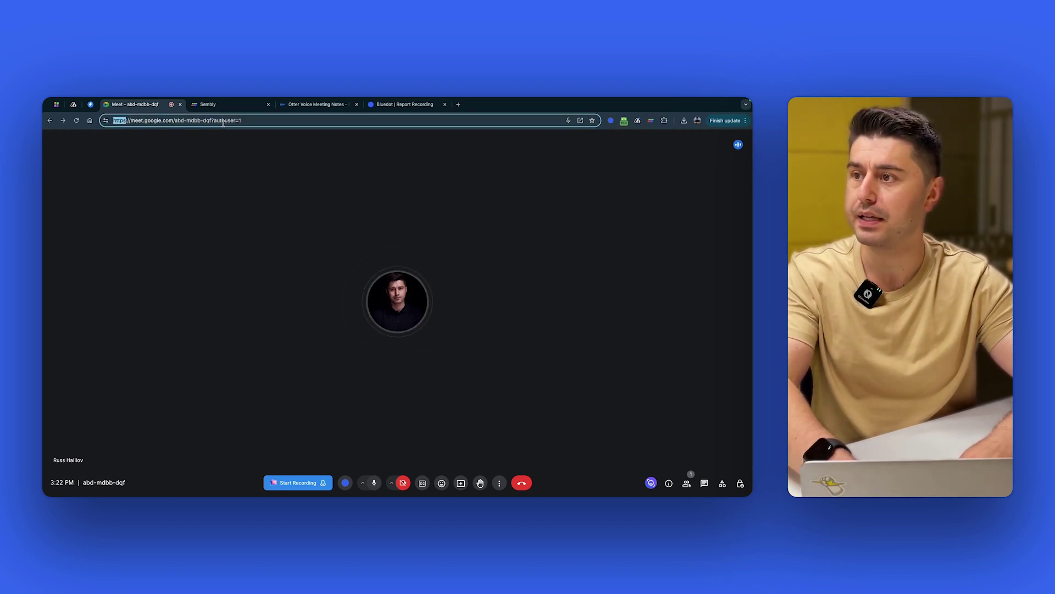
key(super+a)
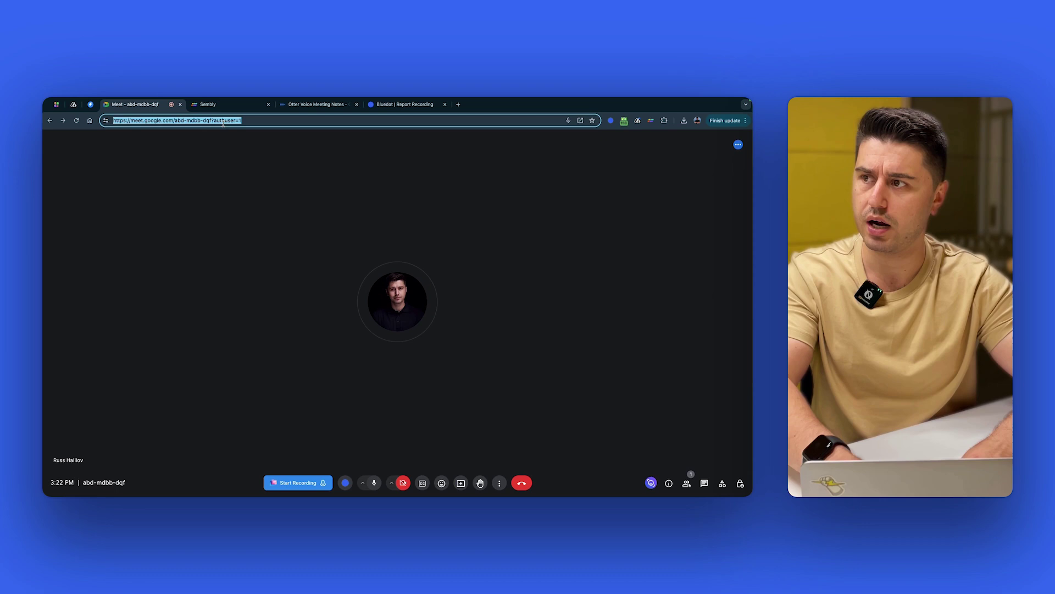
click(651, 121)
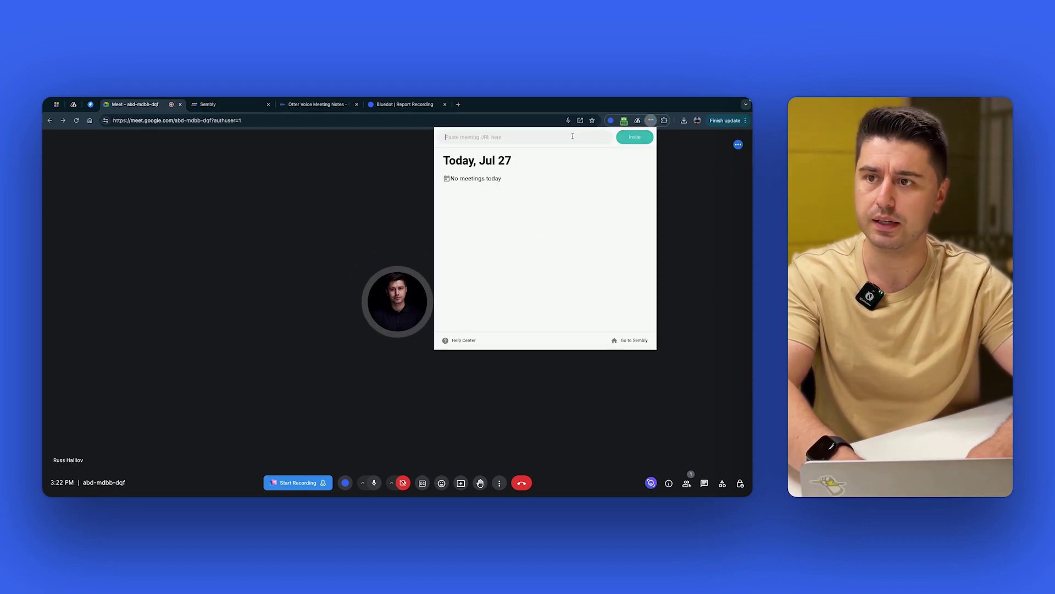
text(https://meet.google.com/abd-mdbb-dqf)
click(641, 141)
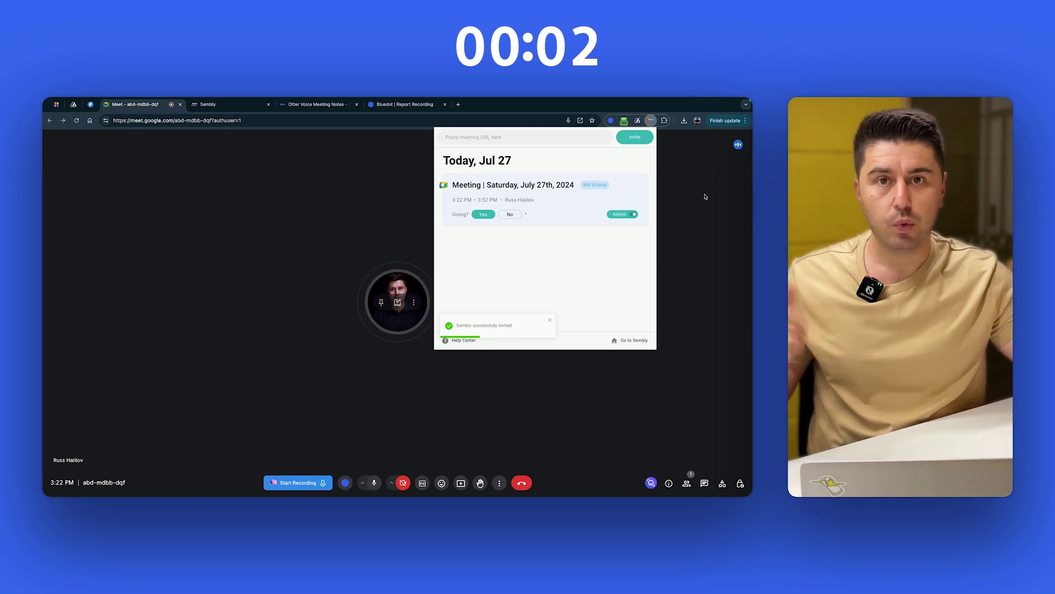
key(super+l)
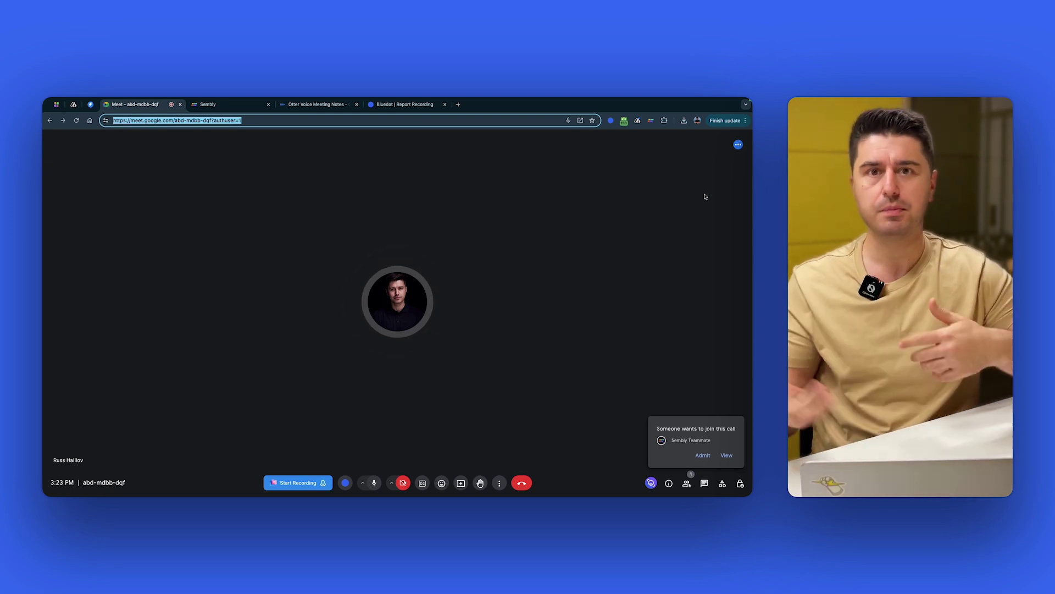
Admit Sembly Teammate from the join request and check its recording notice in the in-call chat.
click(729, 457)
click(729, 456)
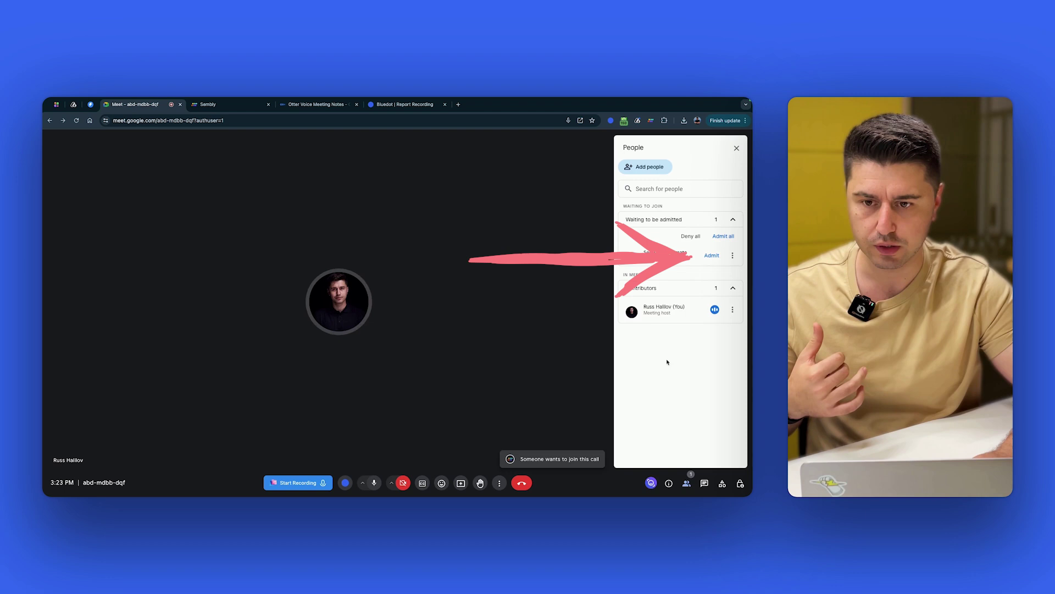
click(710, 253)
click(737, 147)
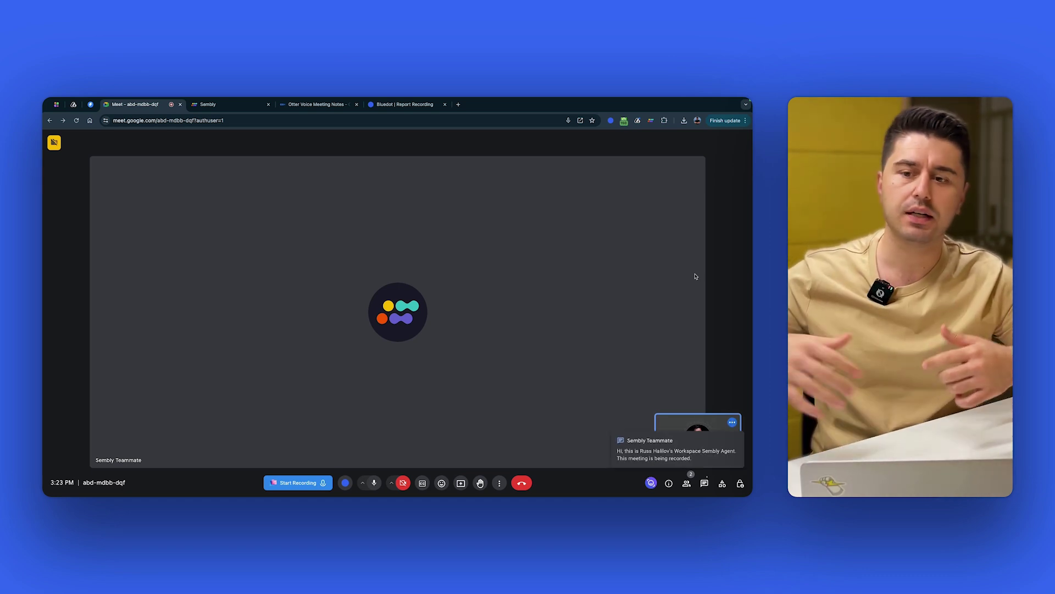
click(675, 458)
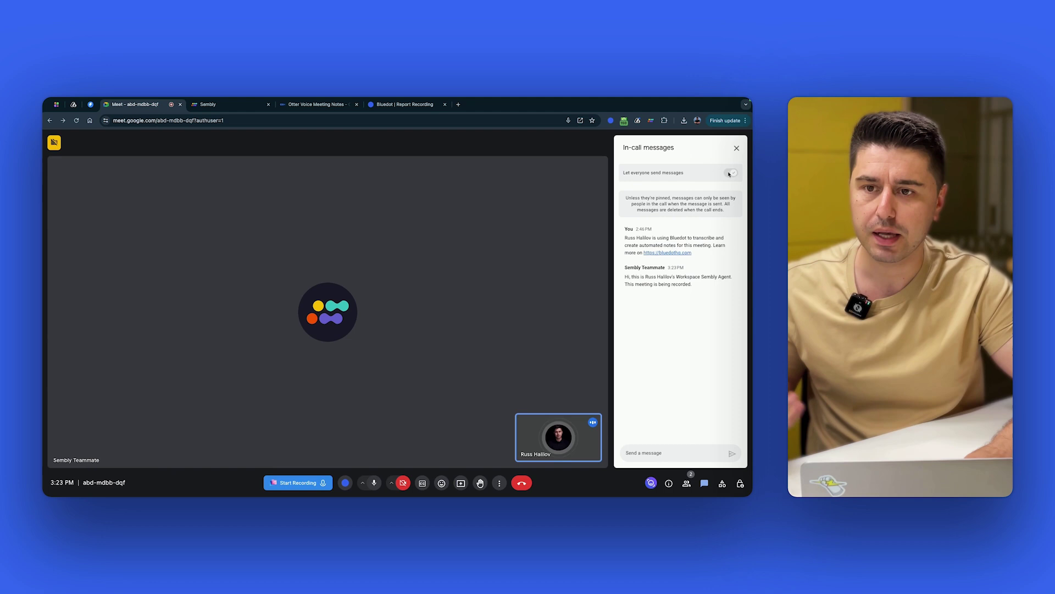
click(735, 149)
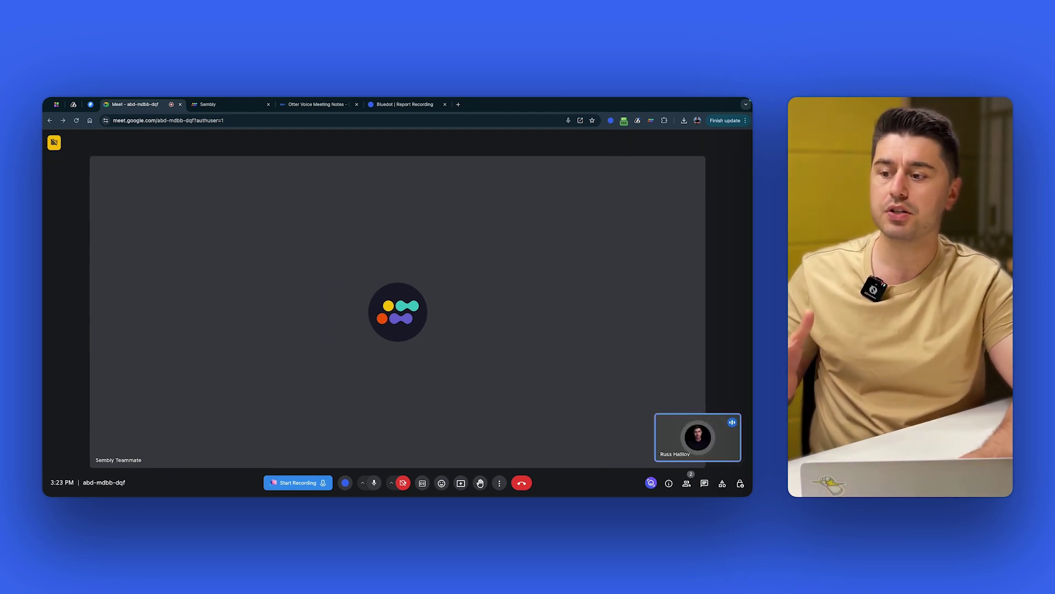
Check Sembly's My Meetings list, which shows no meetings today, then return to the Meet call.
click(231, 105)
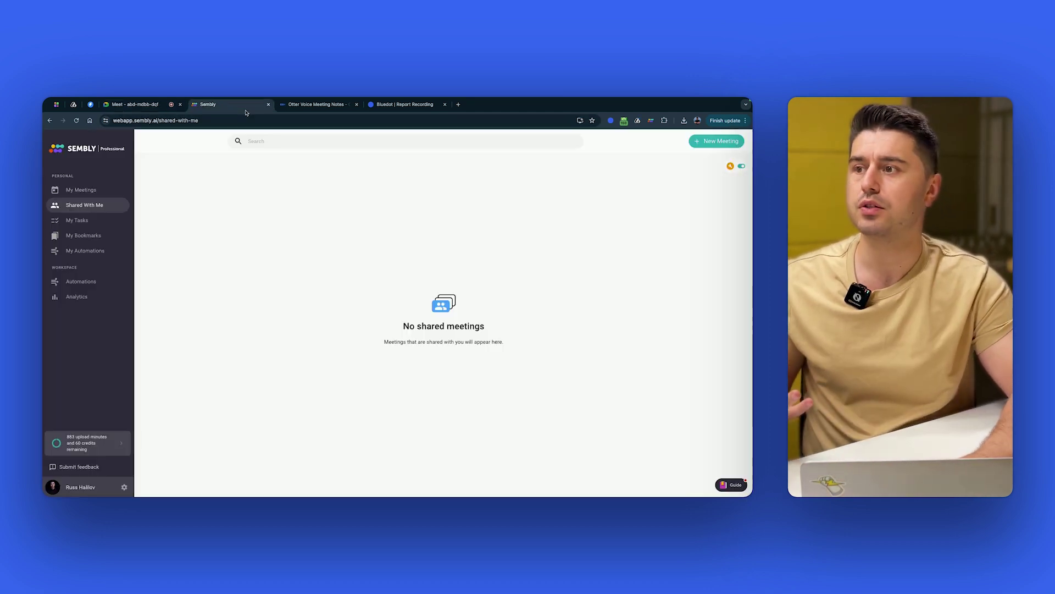
click(81, 190)
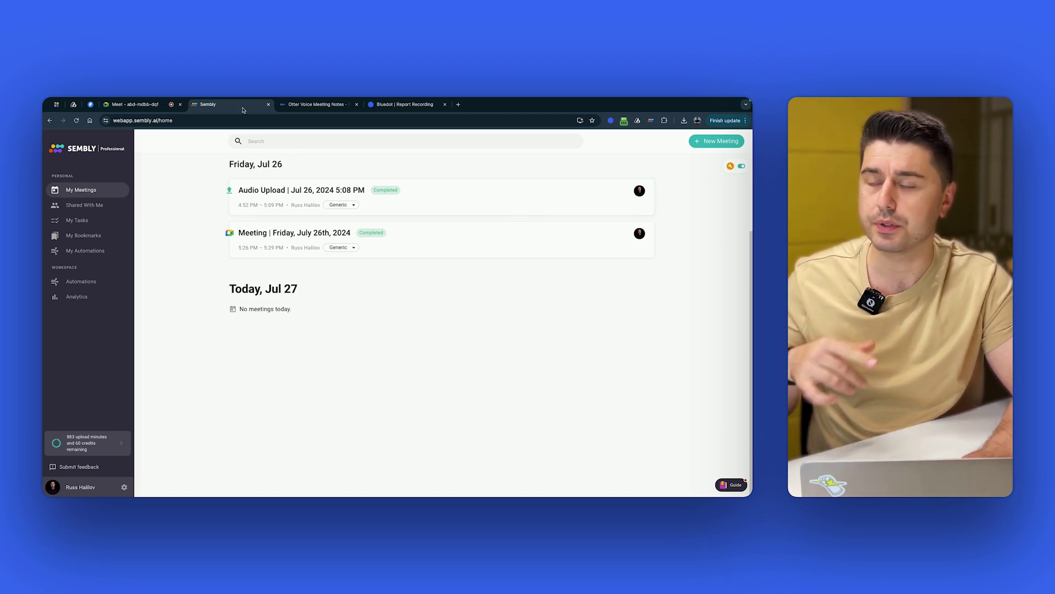
click(134, 105)
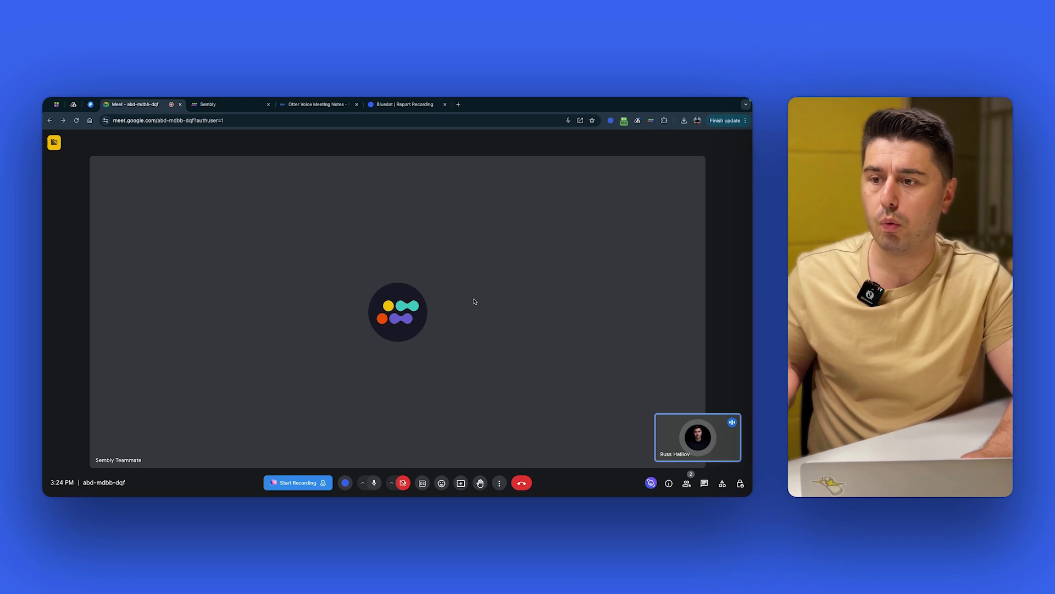
Look at Sembly Teammate's participant options in the call's People panel.
click(688, 484)
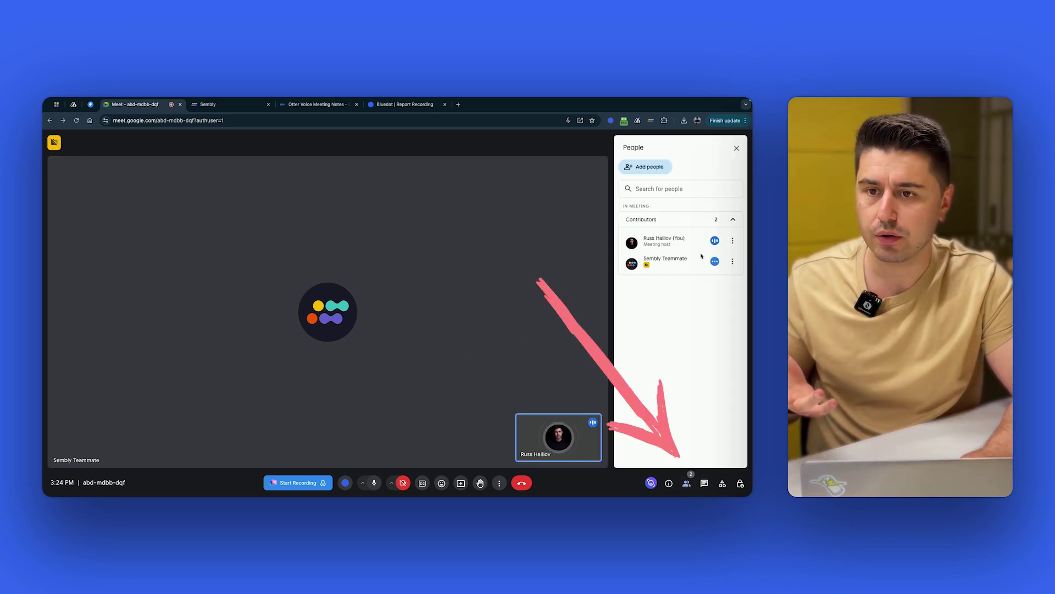
click(732, 262)
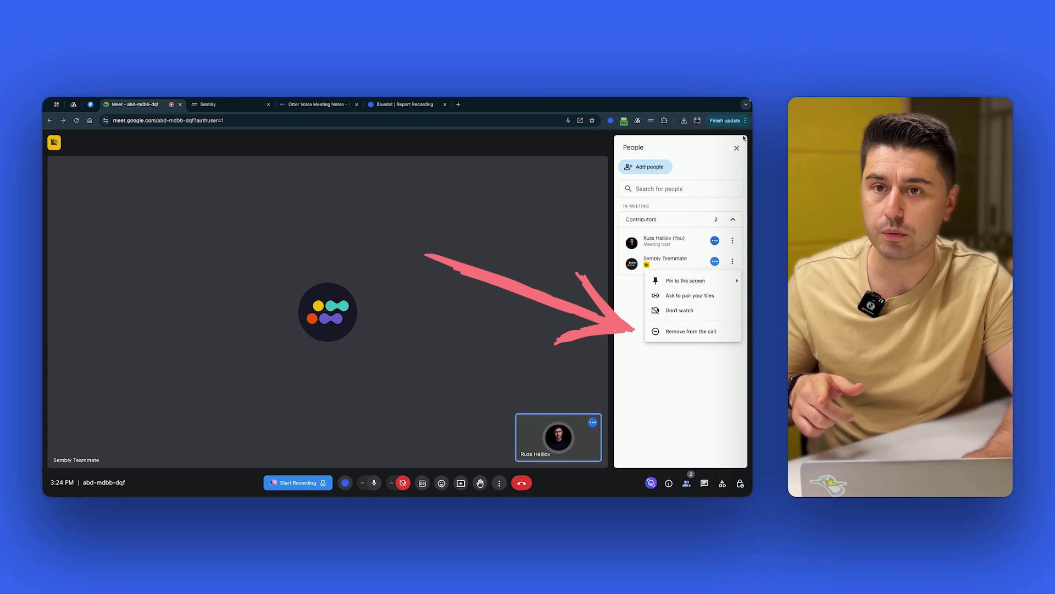
click(686, 332)
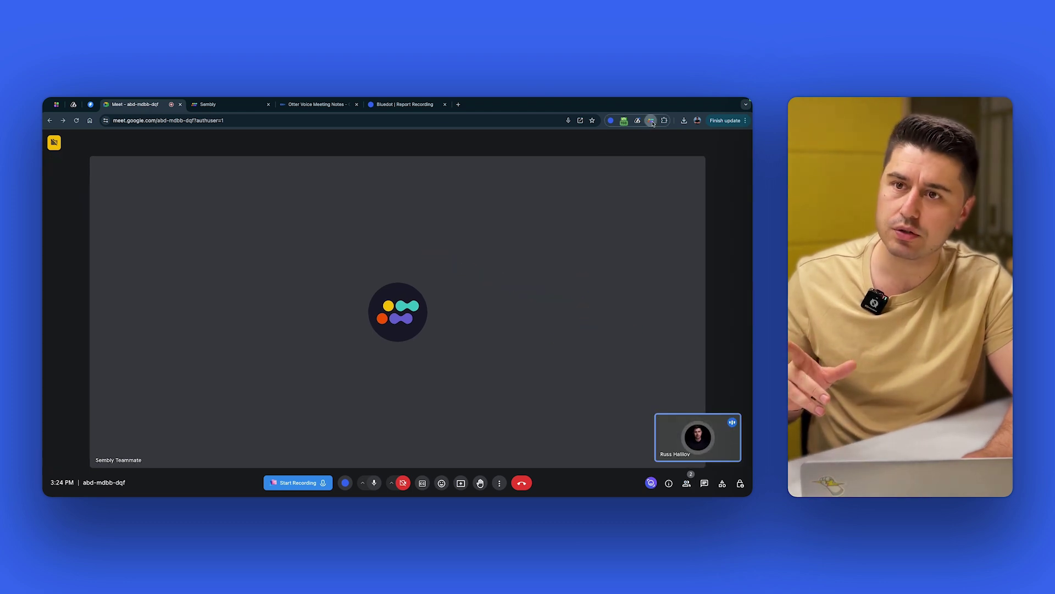
Stop Sembly's recording from the extension and switch to Sembly's meetings list.
click(651, 121)
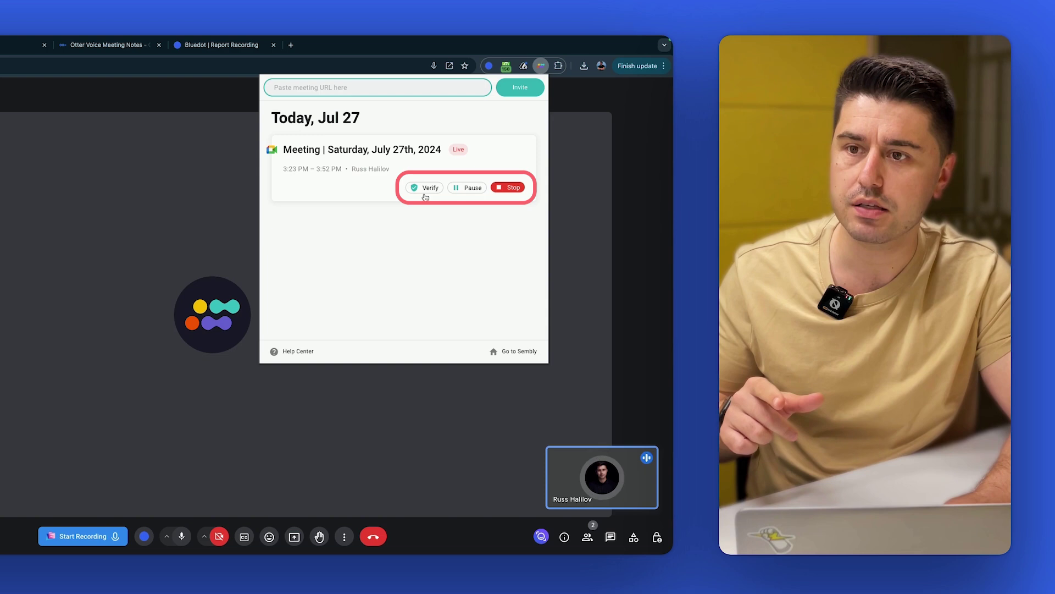
click(508, 187)
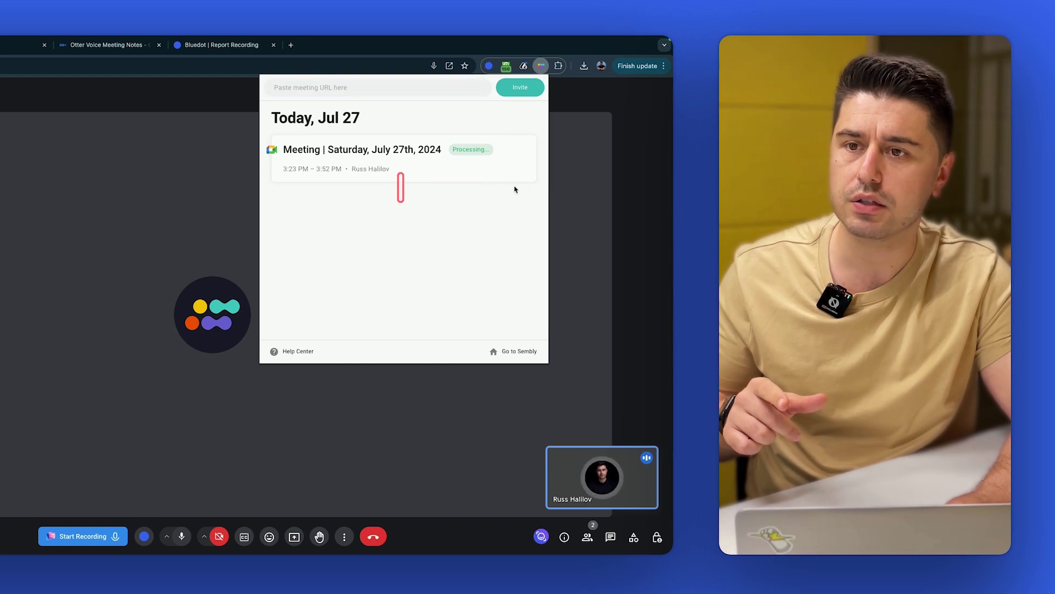
click(598, 202)
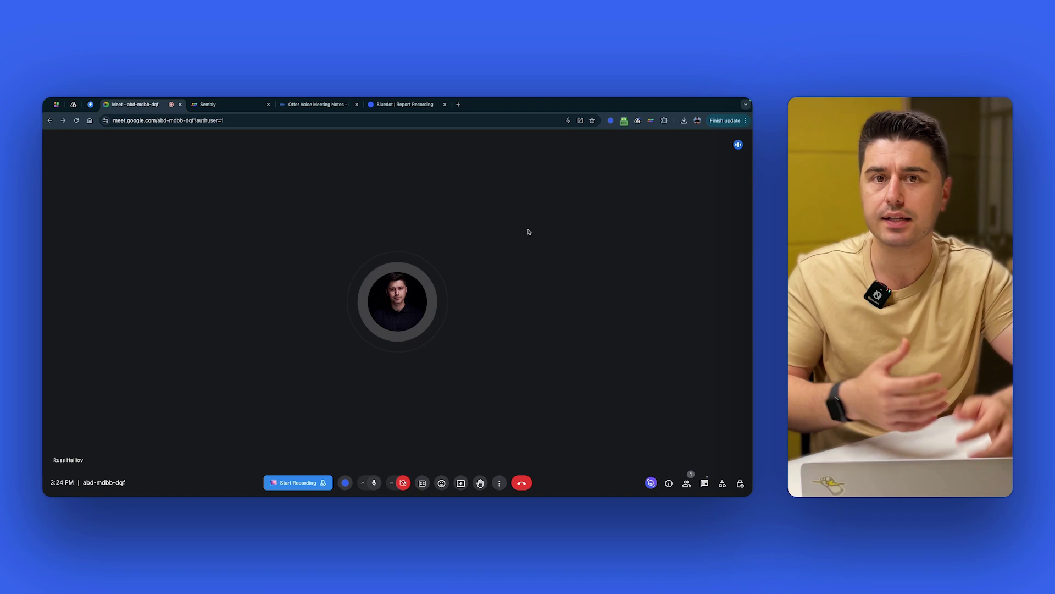
click(211, 104)
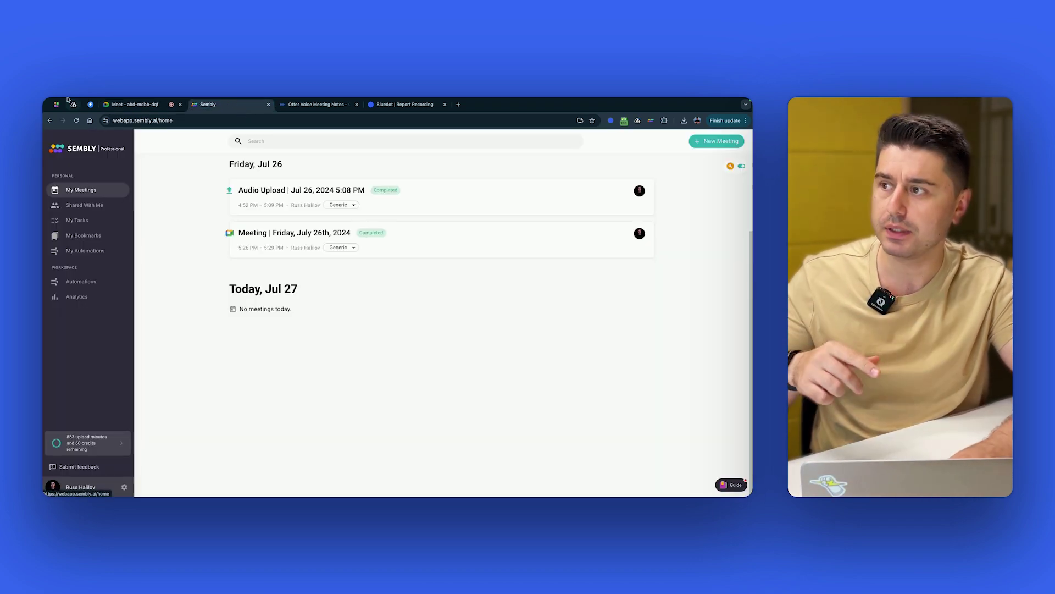
Reload My Meetings and open the still-processing Saturday, July 27th, 2024 meeting.
click(76, 120)
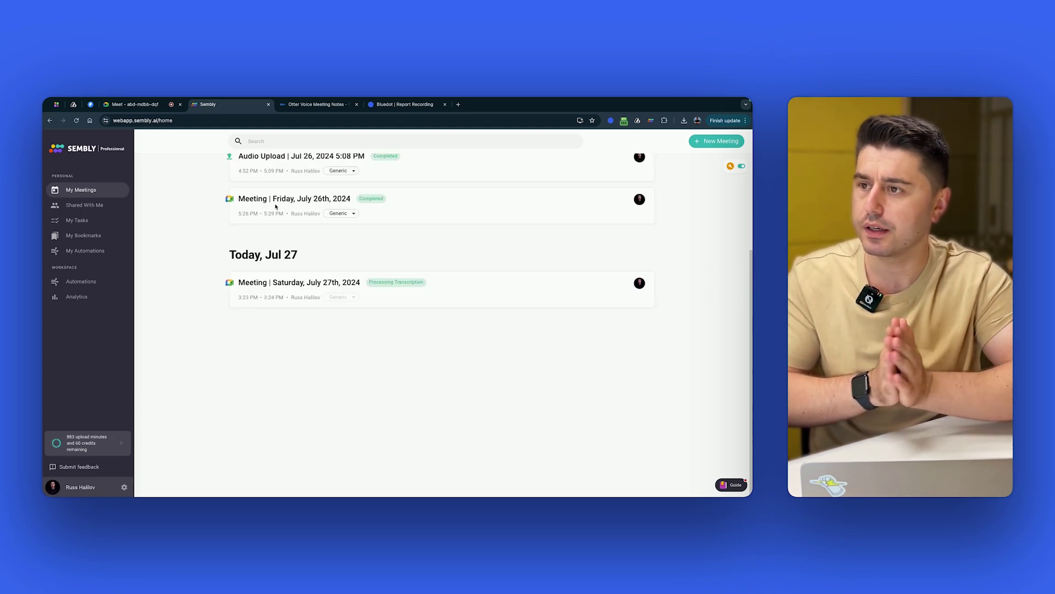
scroll(275, 207, up, 3)
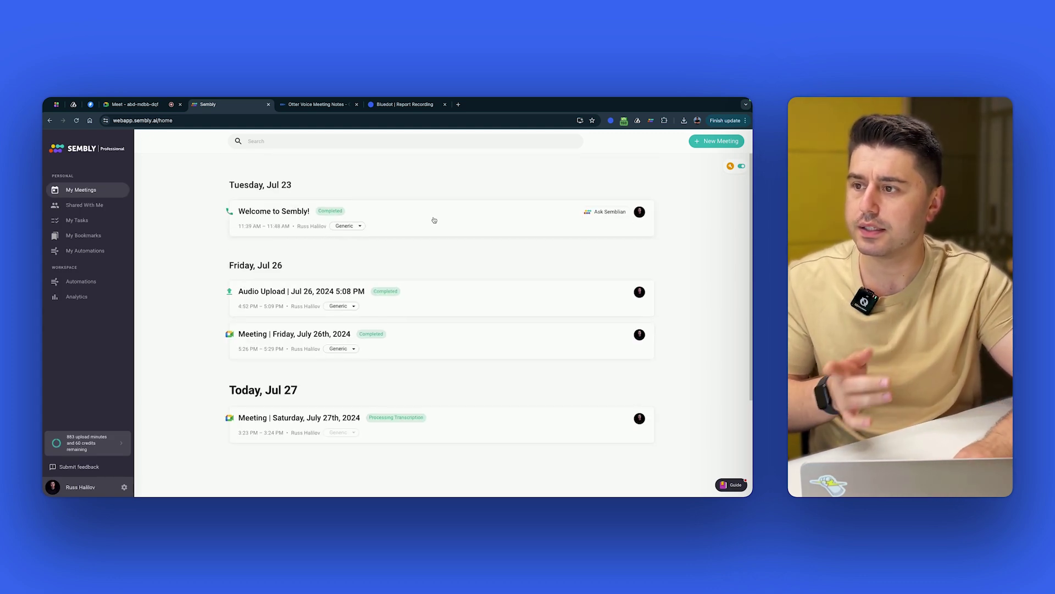
click(453, 431)
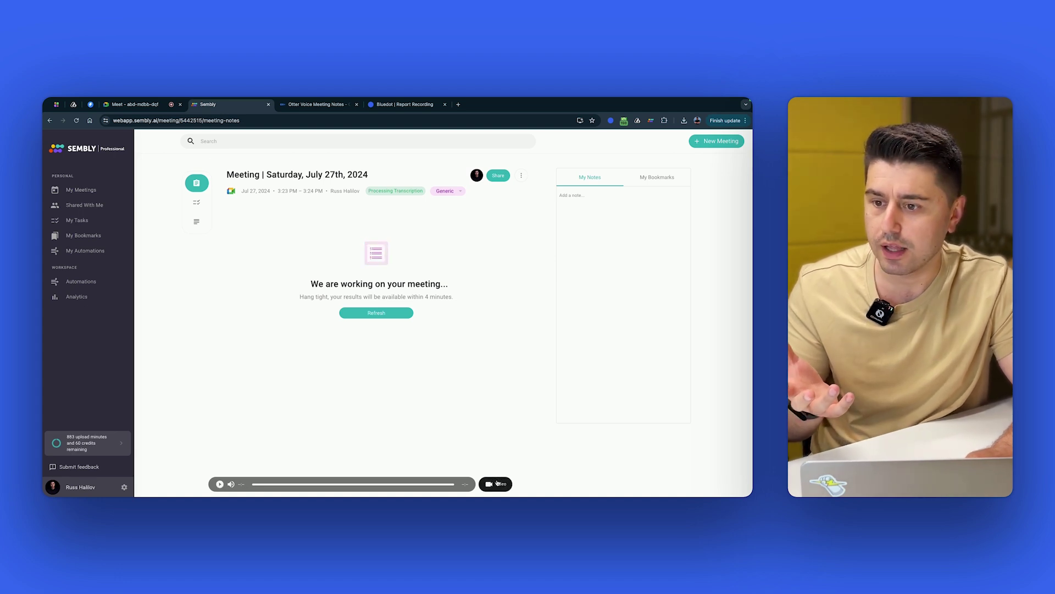
click(497, 483)
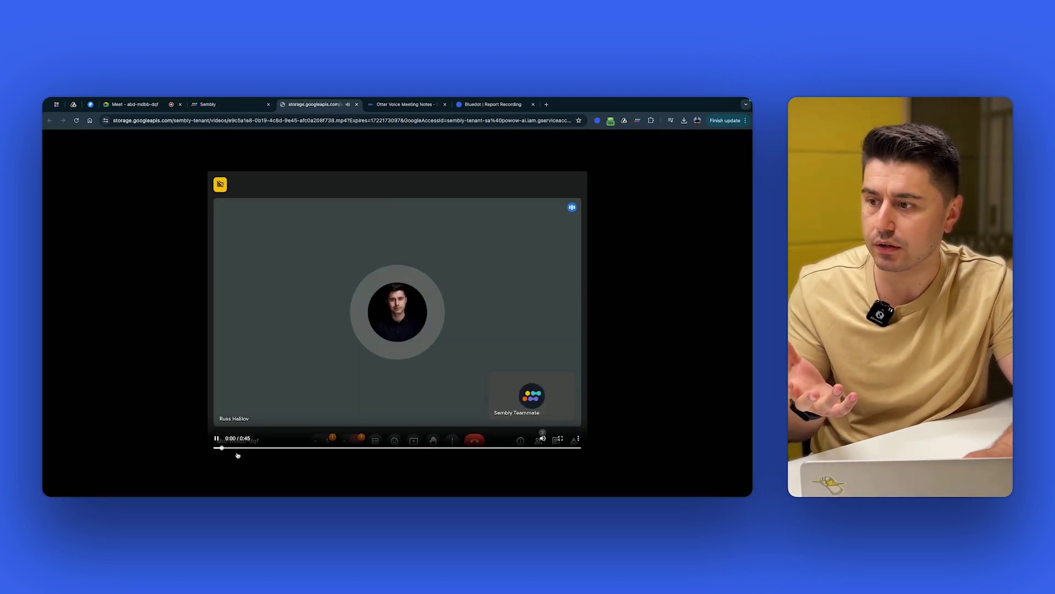
click(306, 447)
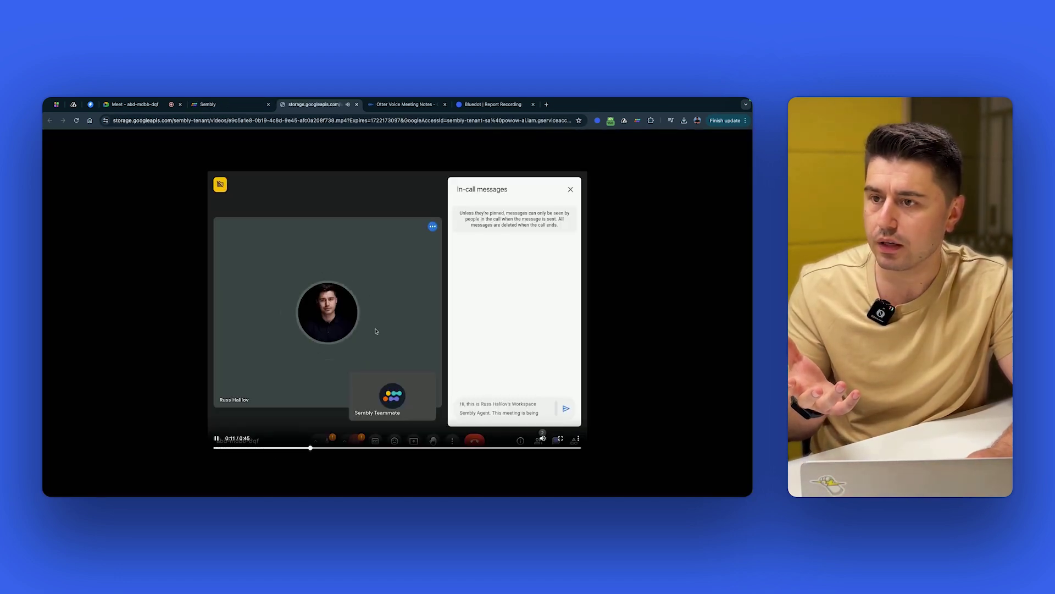
click(362, 222)
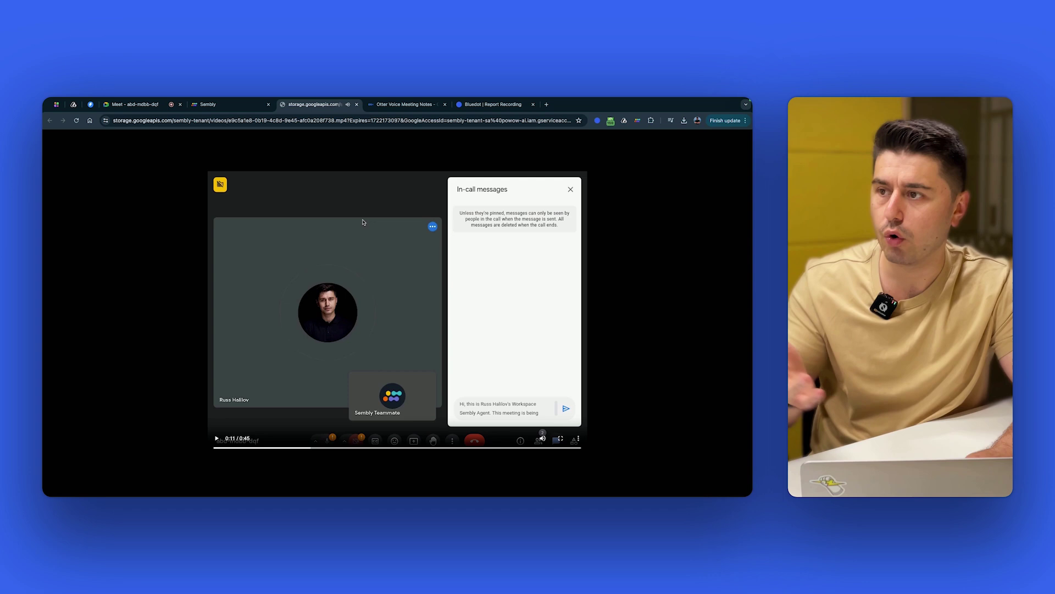
click(231, 104)
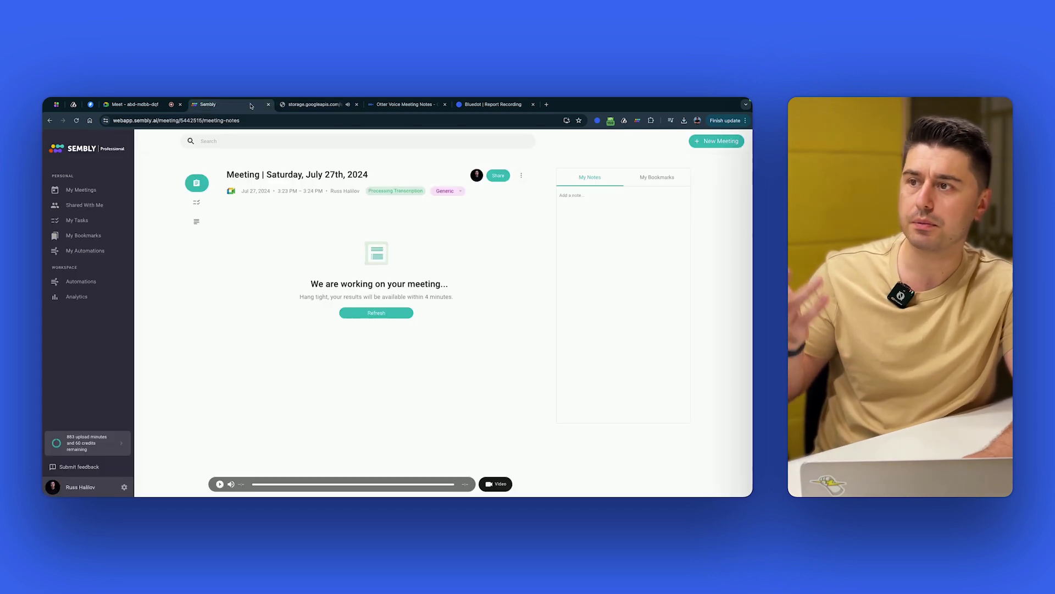
click(332, 107)
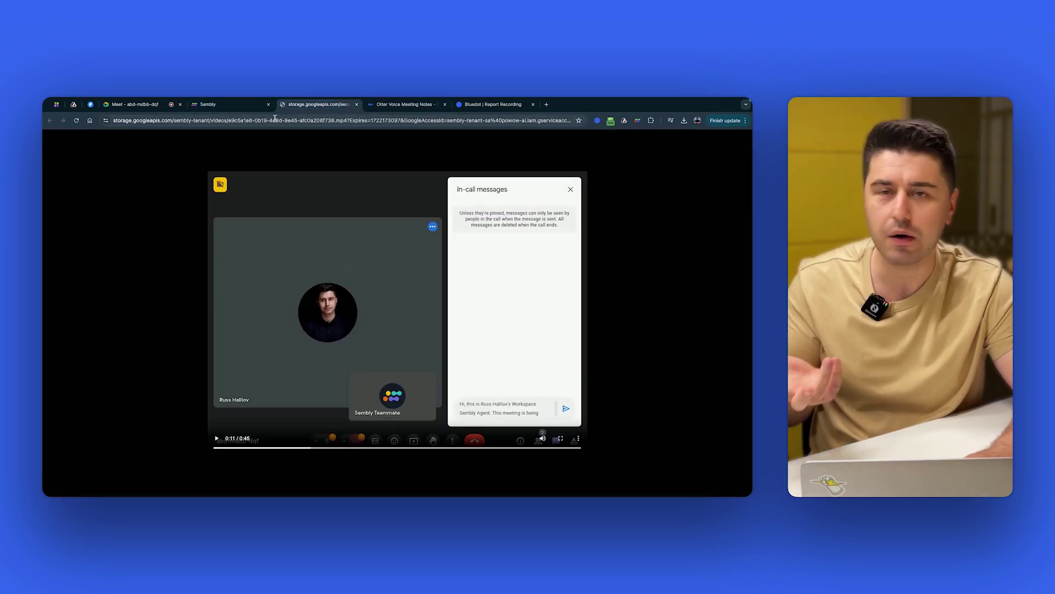
key(super+w)
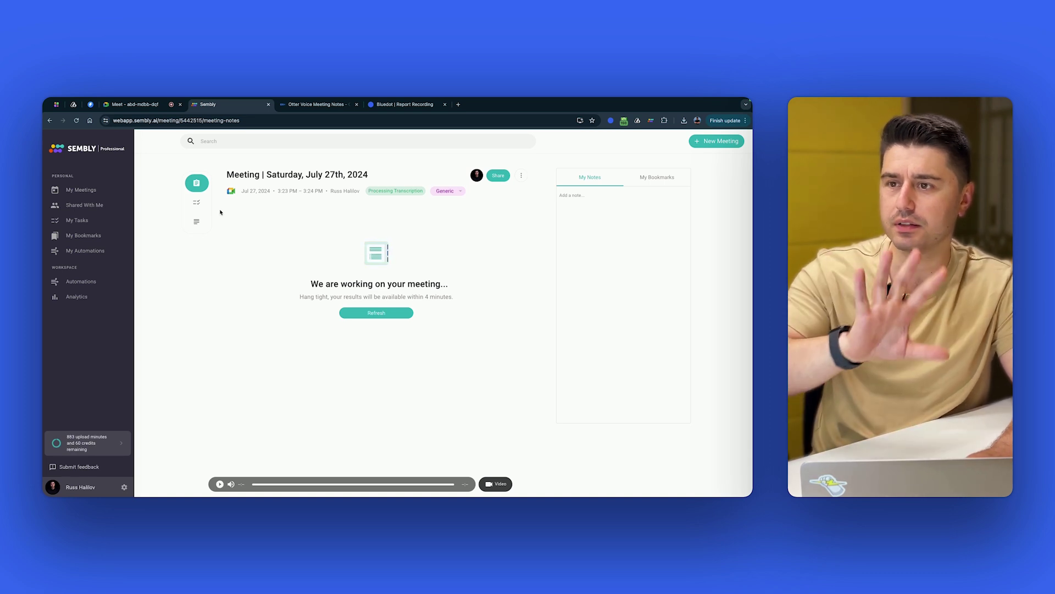
Return to My Meetings and open the completed Friday, July 26th, 2024 meeting notes.
click(81, 189)
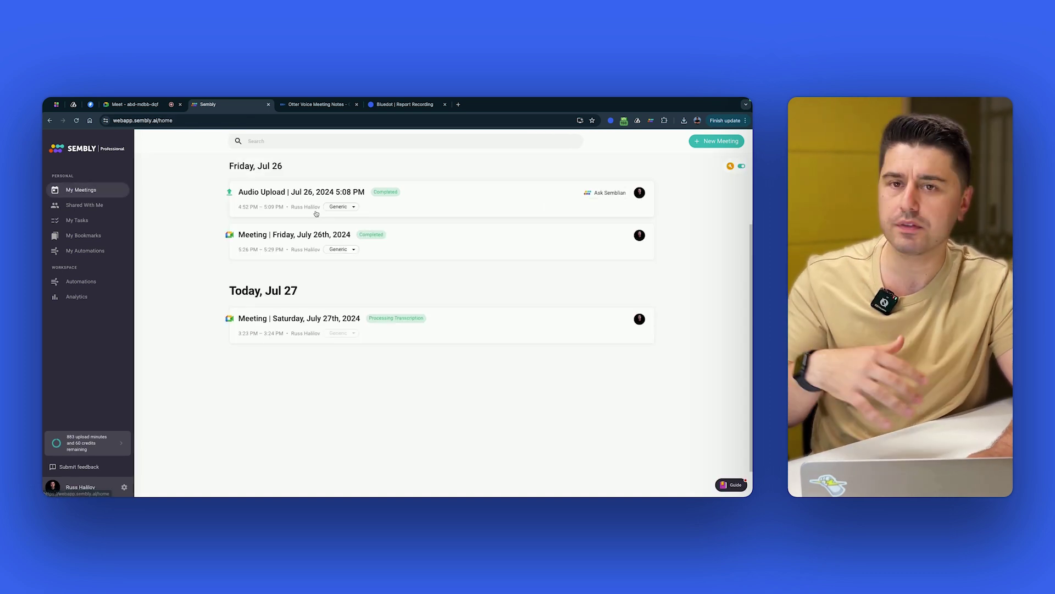
click(429, 248)
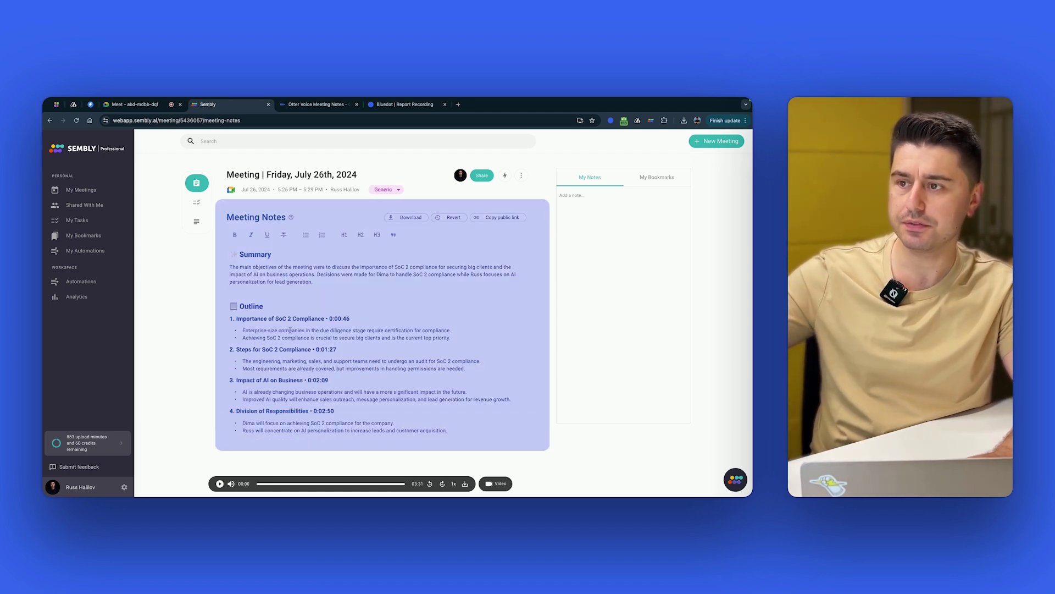
click(591, 196)
text(saddas)
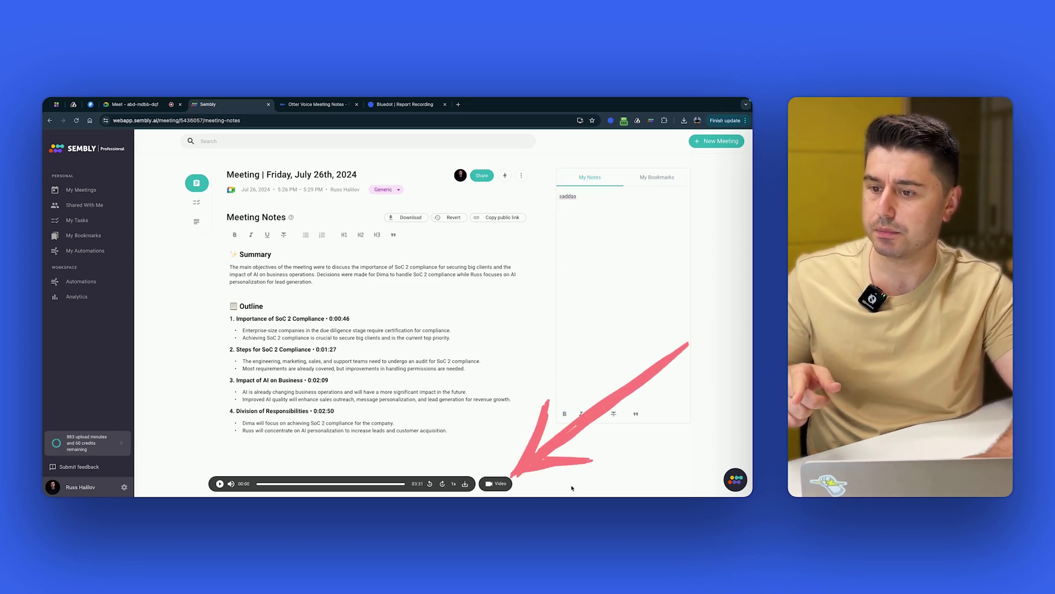
click(492, 488)
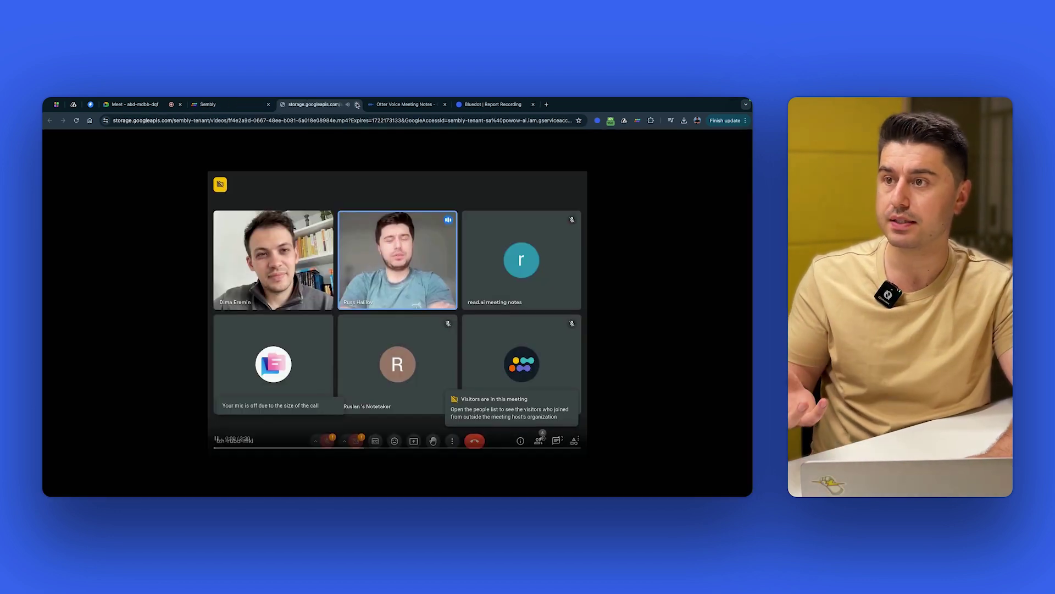
click(357, 104)
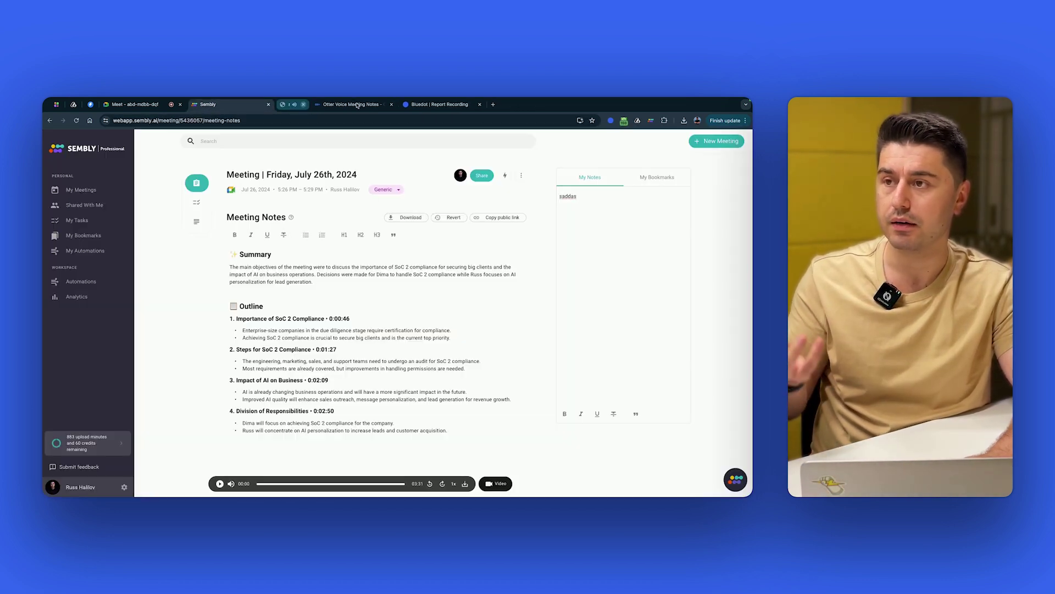
click(220, 484)
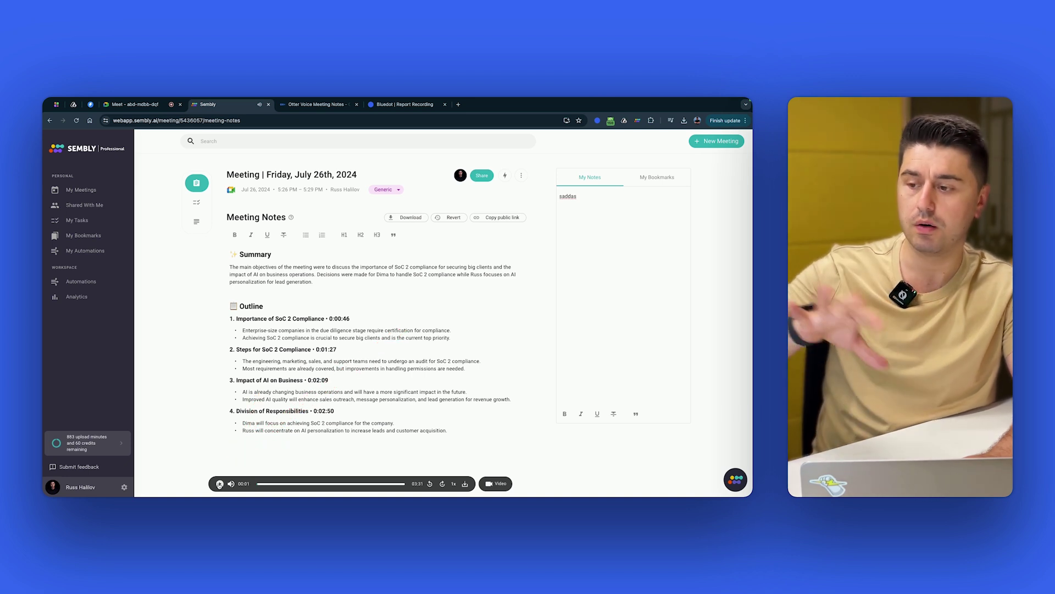
click(219, 483)
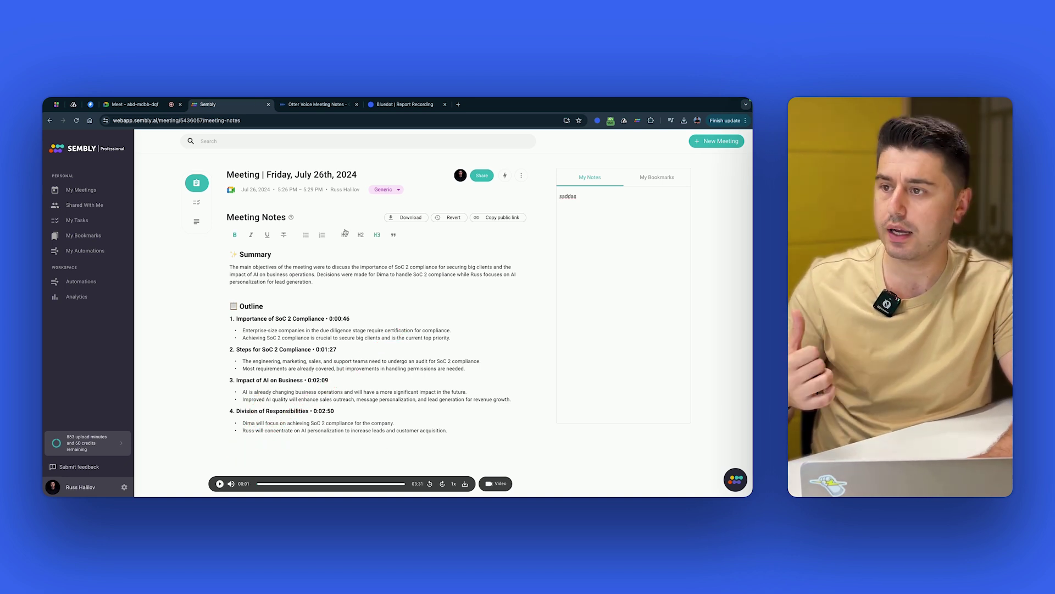
Show the July 26th transcription, play from 02:50 and pause, then open transcript search.
click(208, 222)
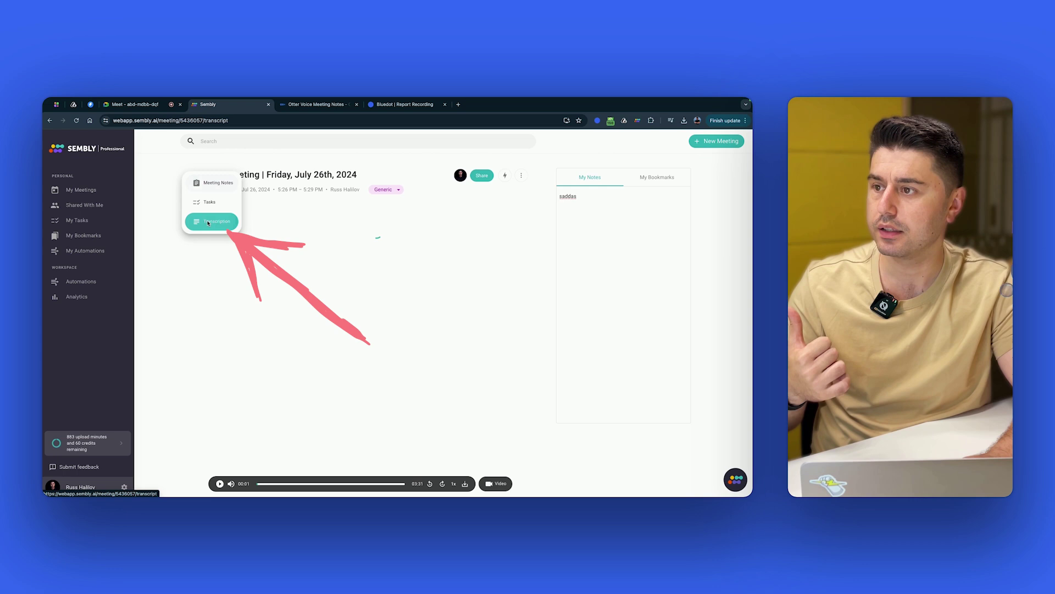
scroll(309, 292, down, 5)
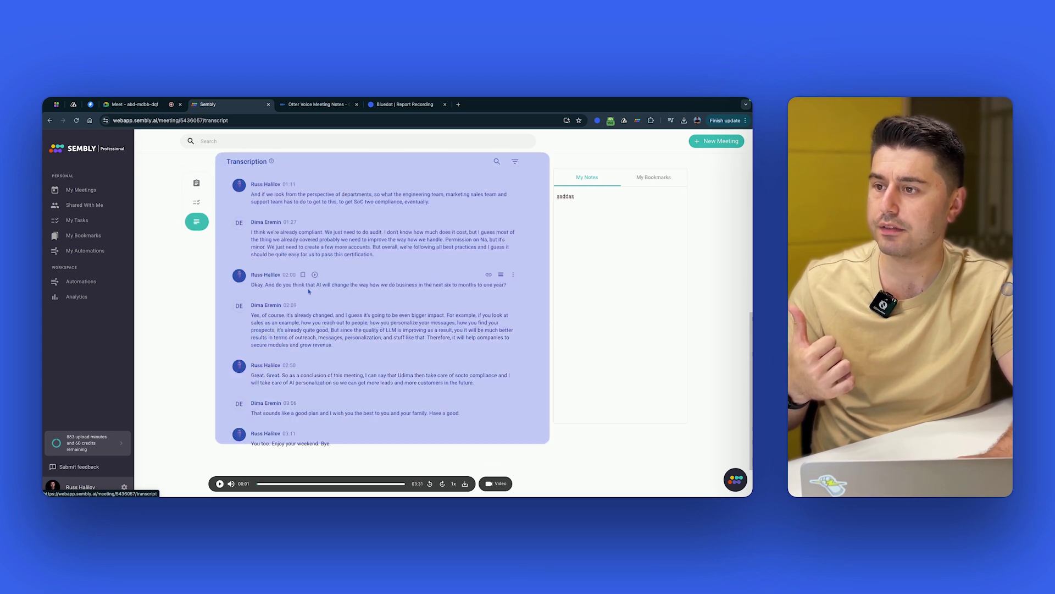
click(280, 322)
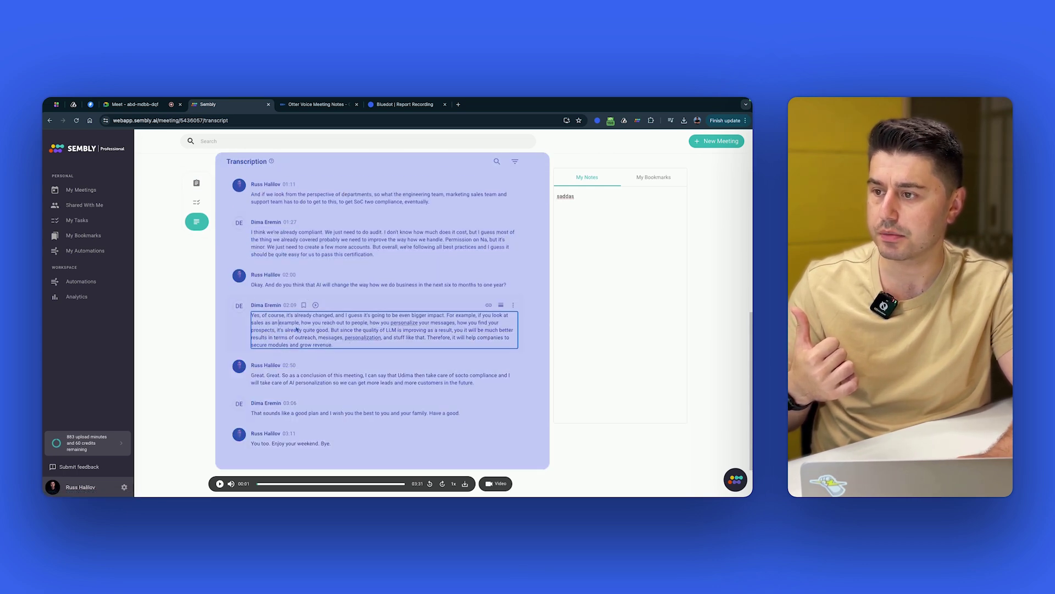
click(297, 376)
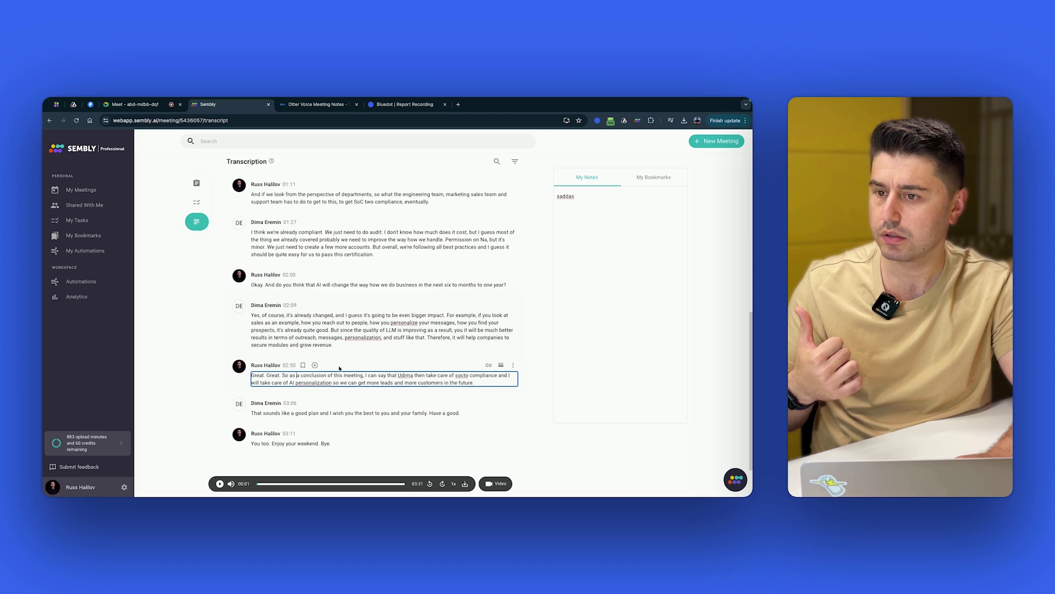
click(315, 366)
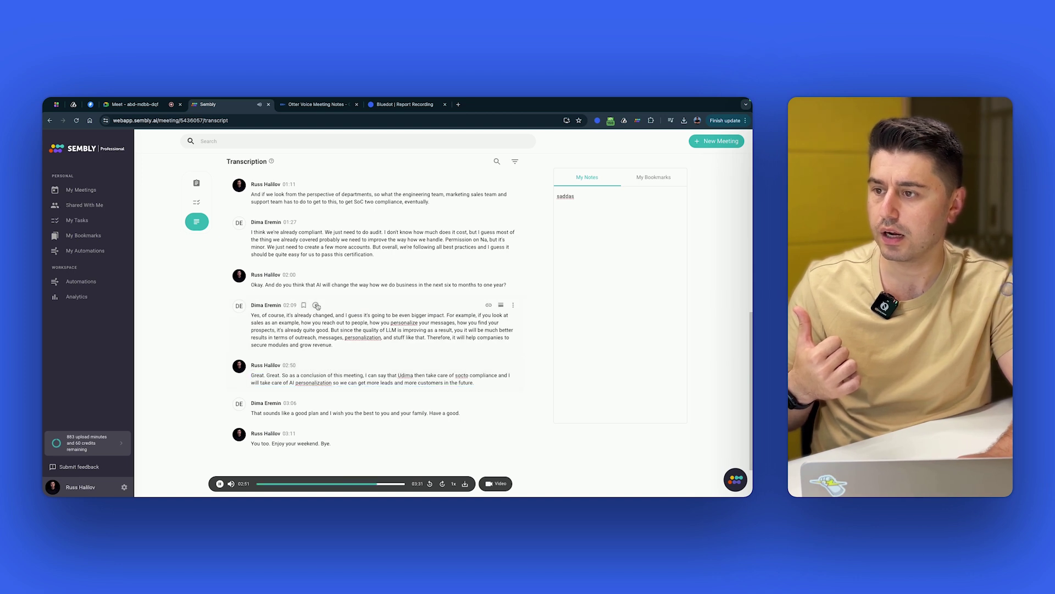
click(220, 484)
scroll(385, 275, up, 15)
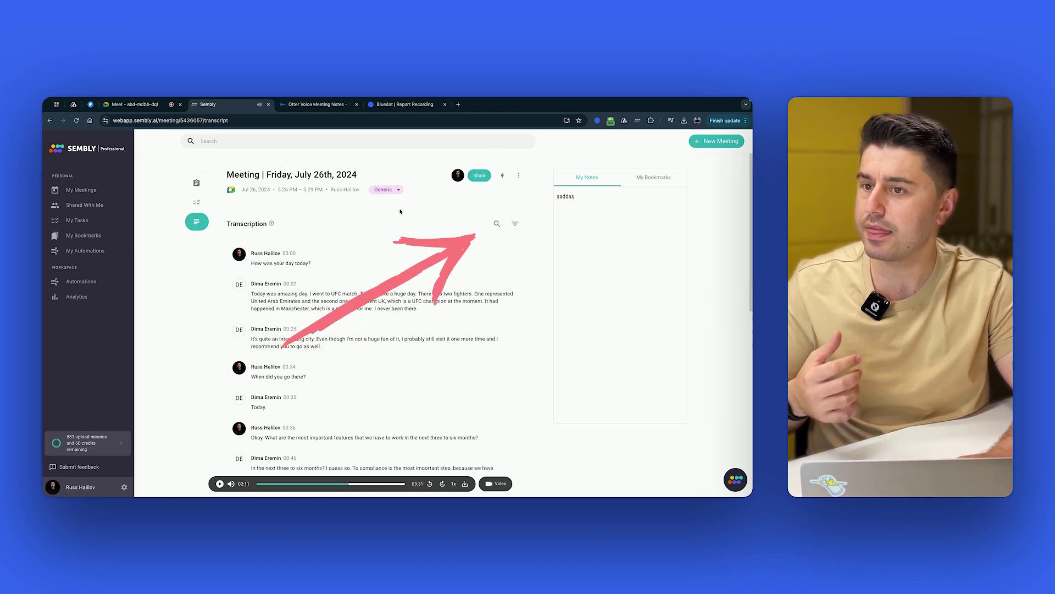
click(497, 221)
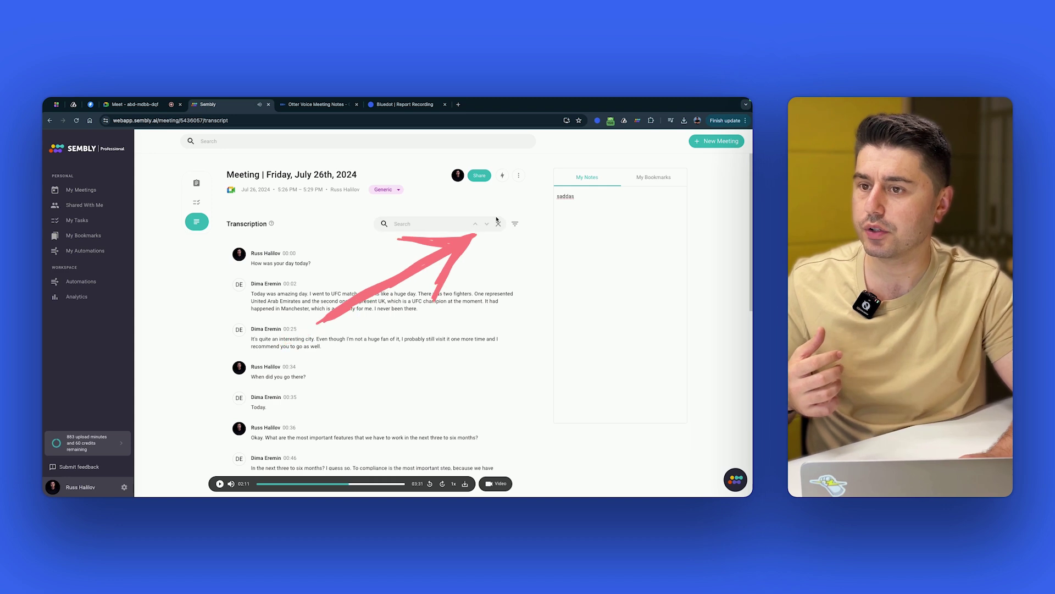
Show the July 26th meeting's tasks and copy the Achieve SoC2 Compliance task link.
click(201, 202)
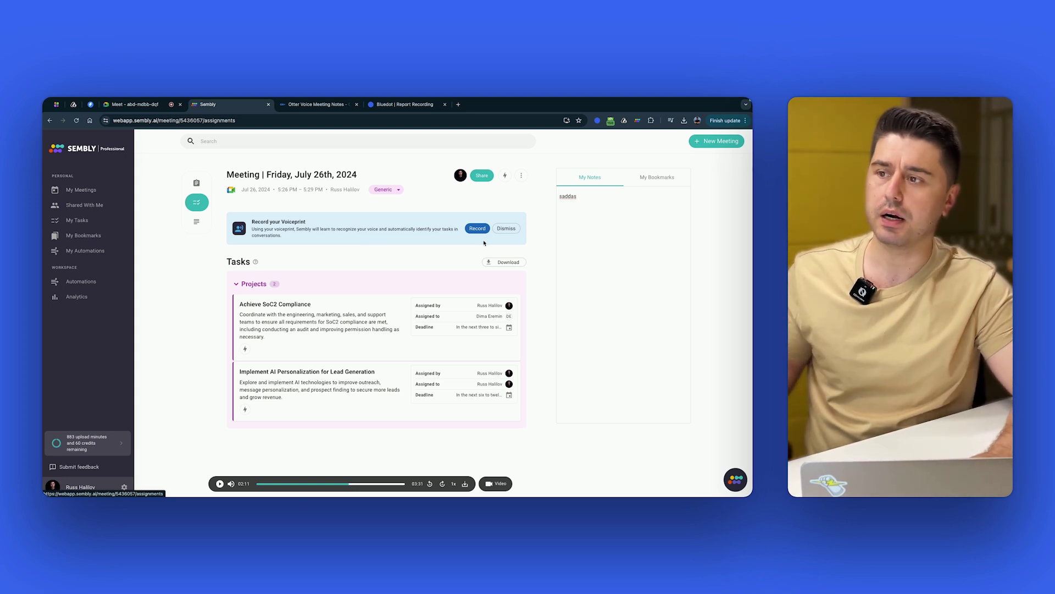
click(506, 229)
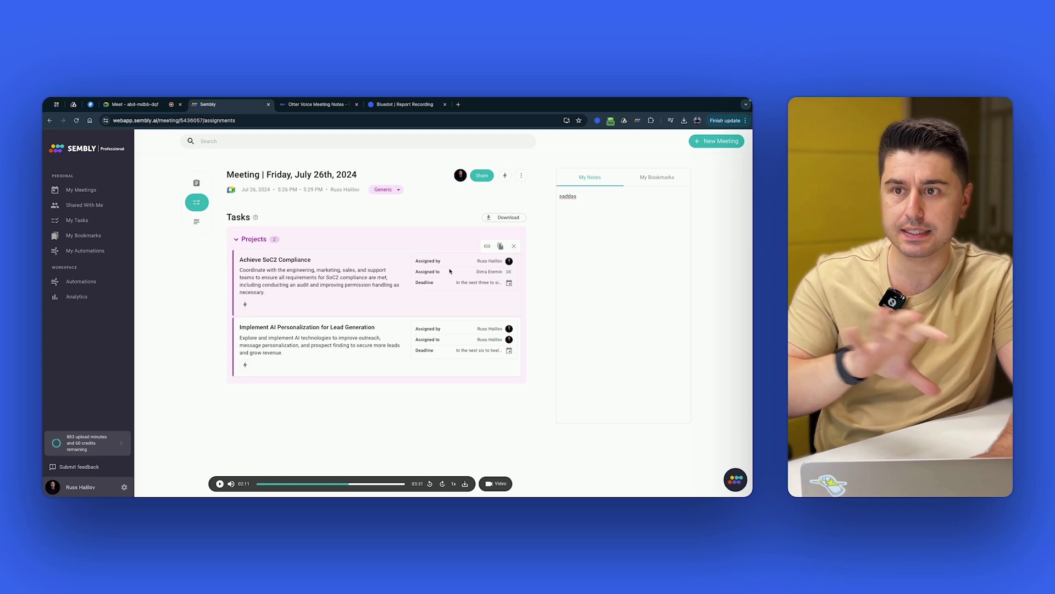
click(500, 247)
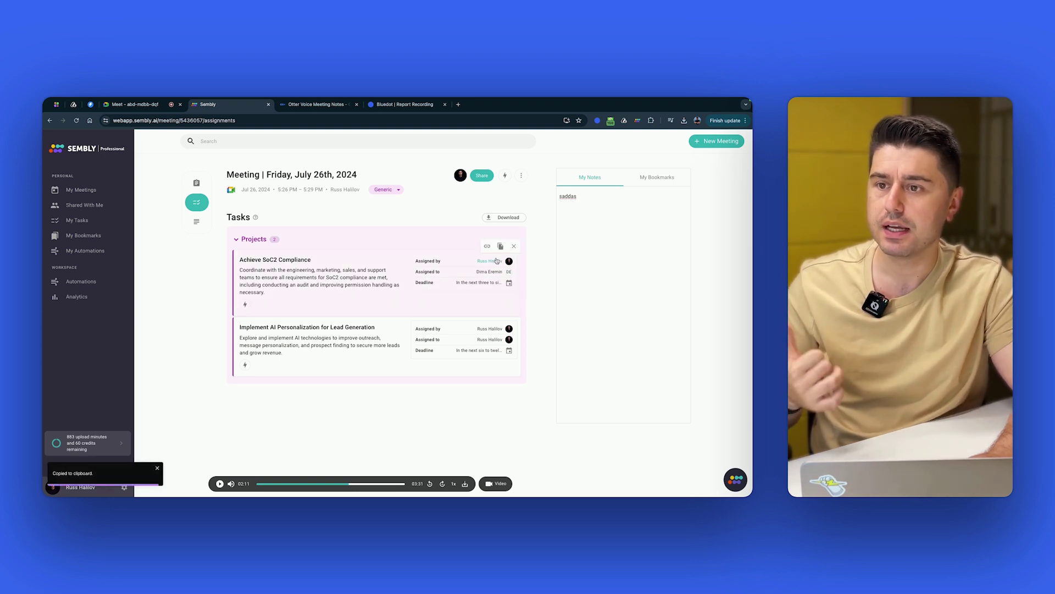
click(488, 248)
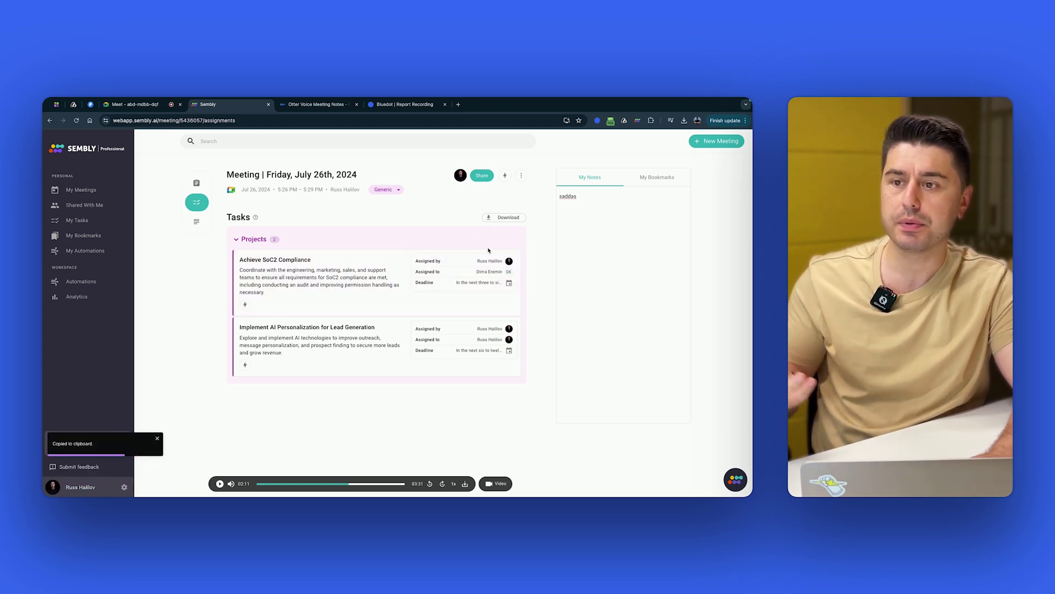
Open the copied link in a new tab, view its transcript, then return to Meeting Notes.
click(458, 104)
key(ctrl+v)
key(Return)
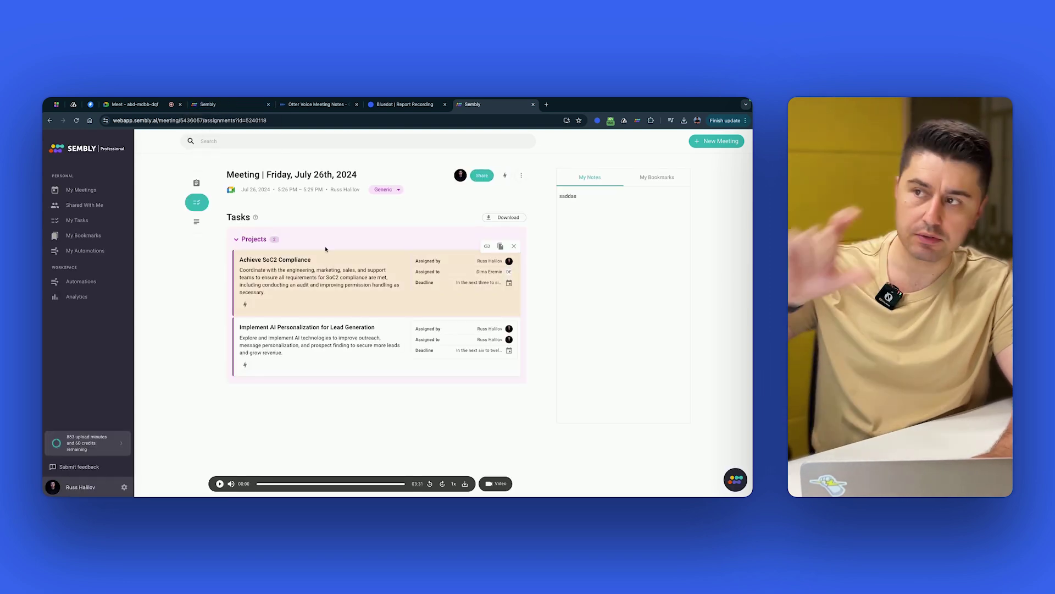
click(212, 226)
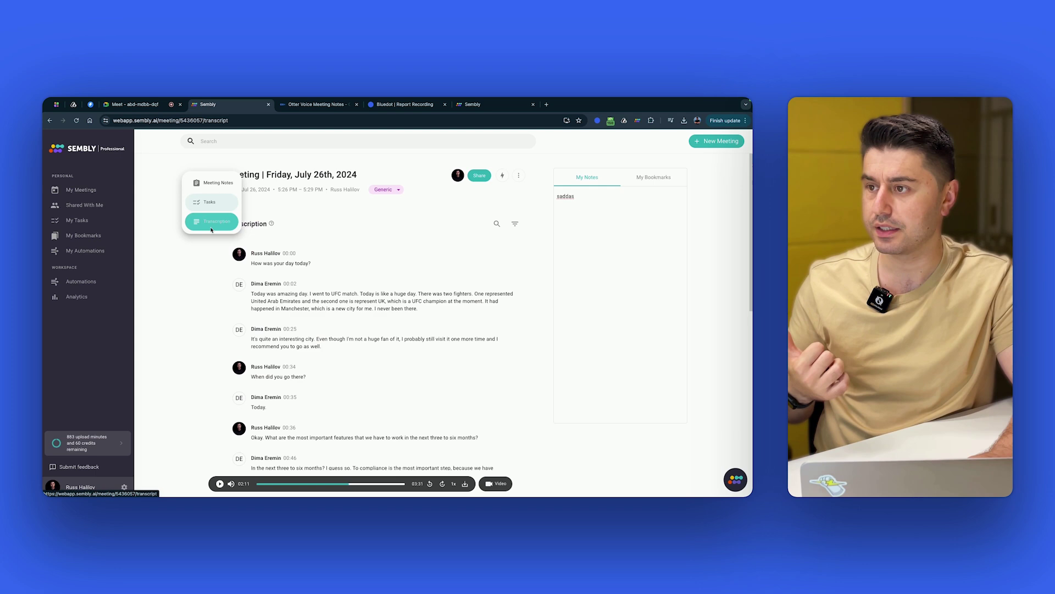
scroll(330, 275, down, 3)
mouse_move(196, 217)
click(196, 186)
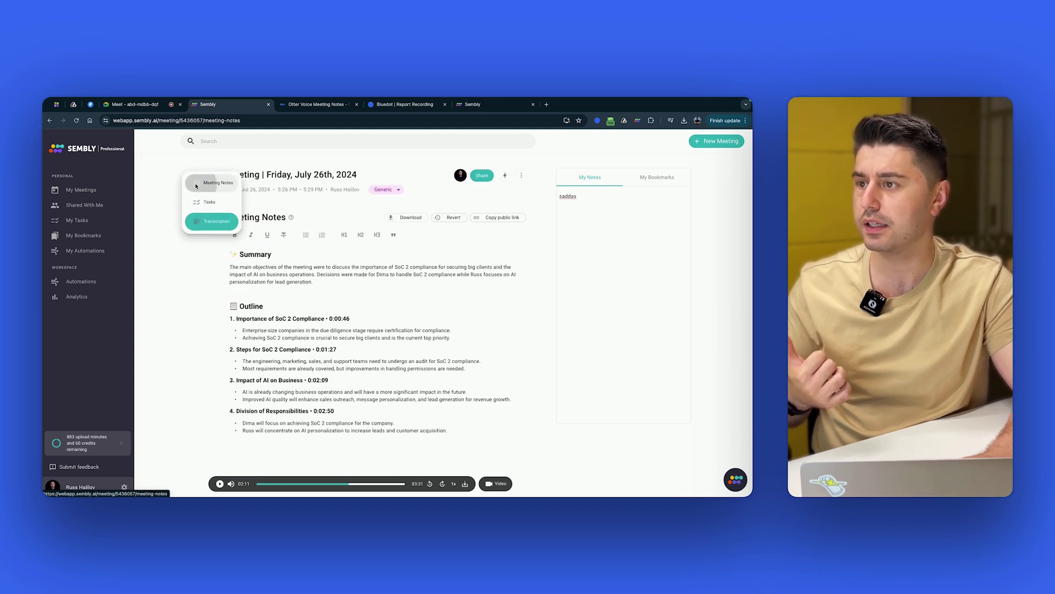
Browse My Meetings and Shared With Me, then open My Tasks listing Implement AI Personalization for Lead Generation.
click(94, 190)
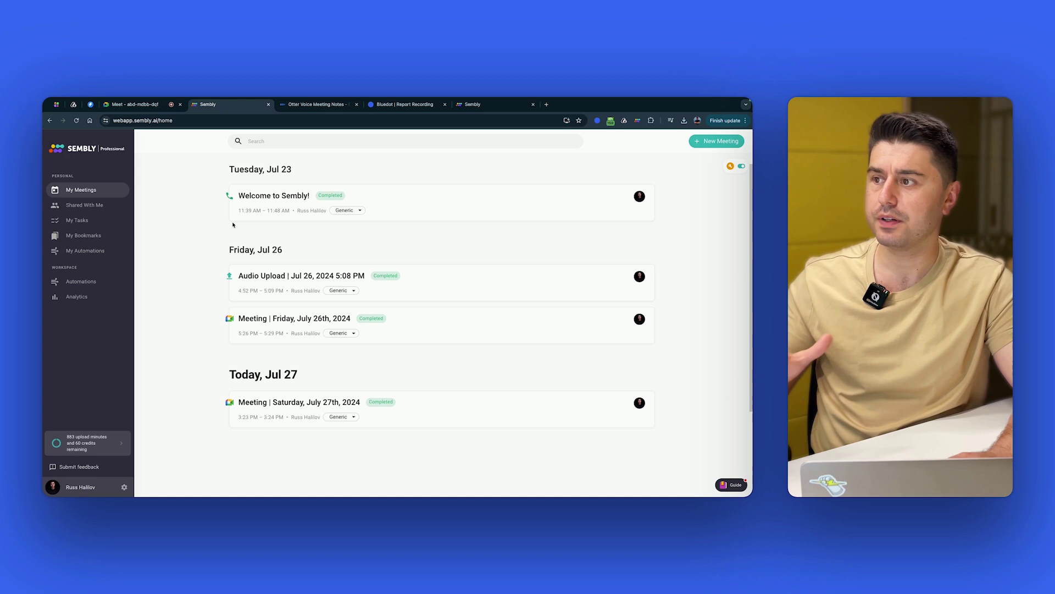
scroll(172, 209, down, 3)
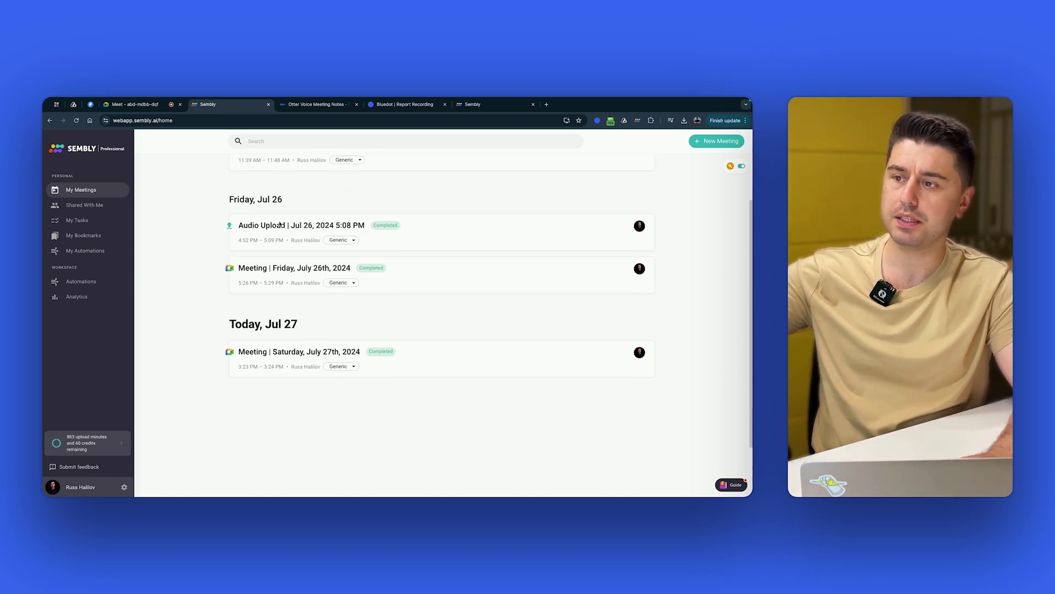
scroll(276, 221, up, 4)
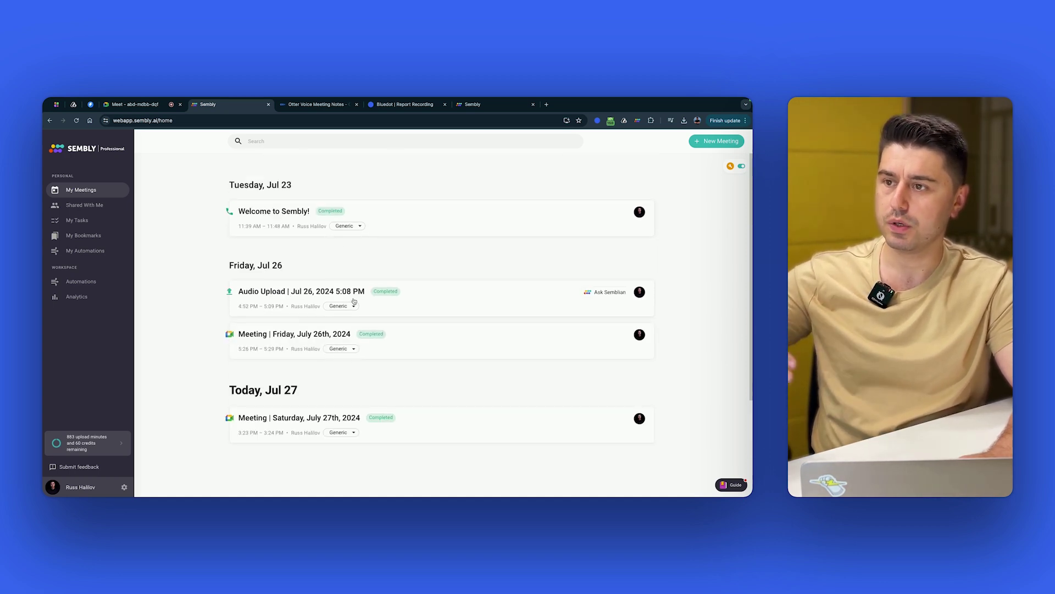
scroll(498, 304, down, 3)
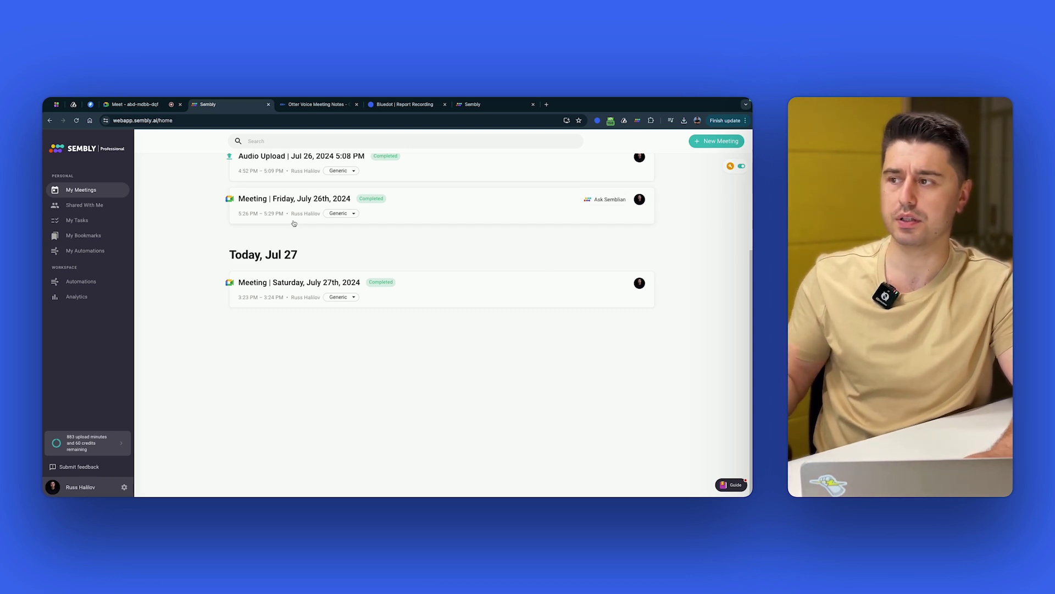
click(97, 209)
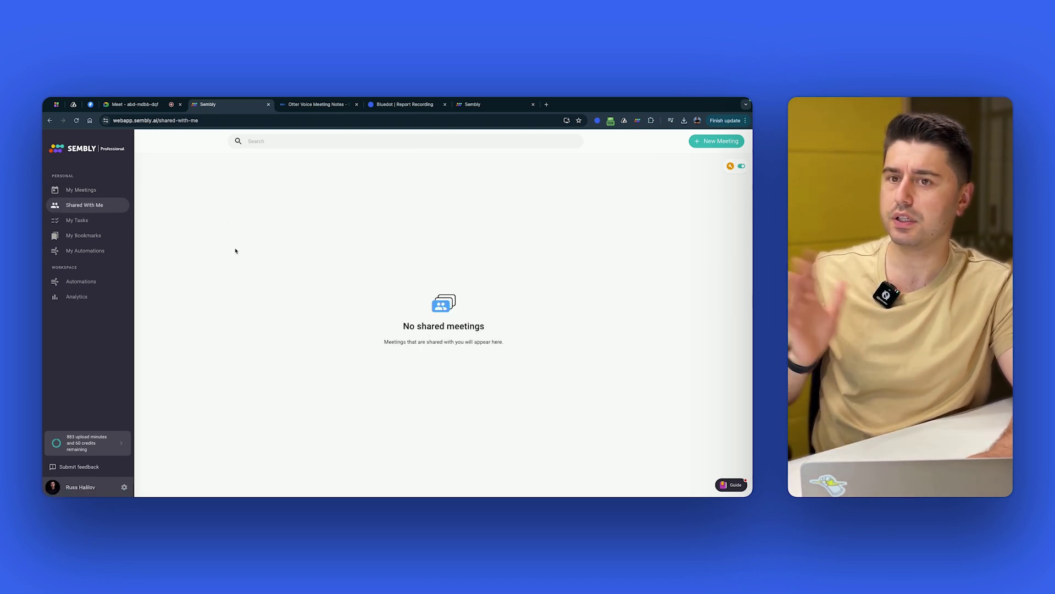
click(88, 221)
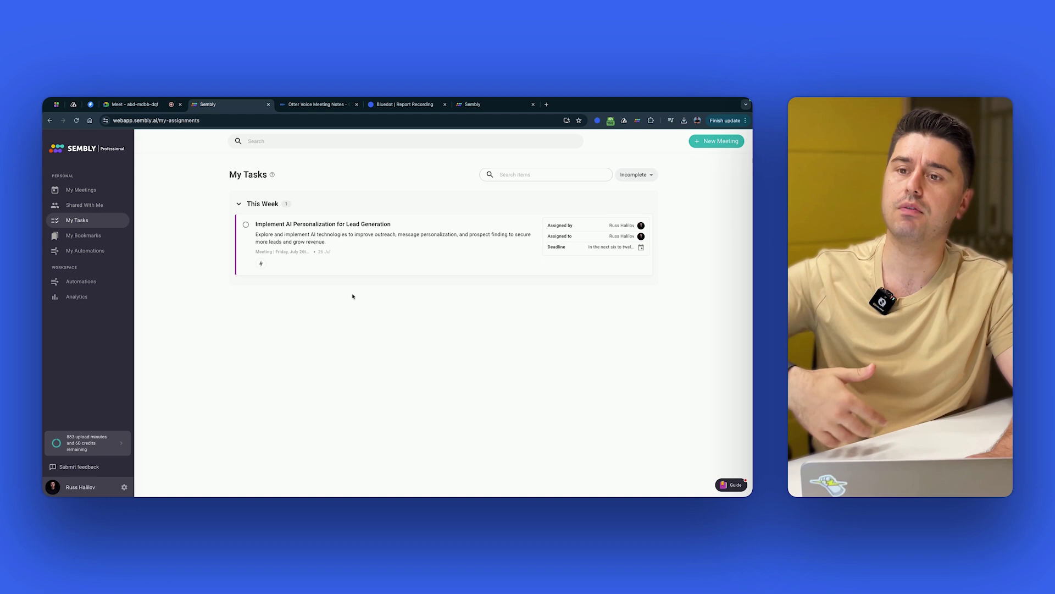
Check My Bookmarks and My Automations, including its Zapier and Custom tabs.
click(83, 235)
click(98, 251)
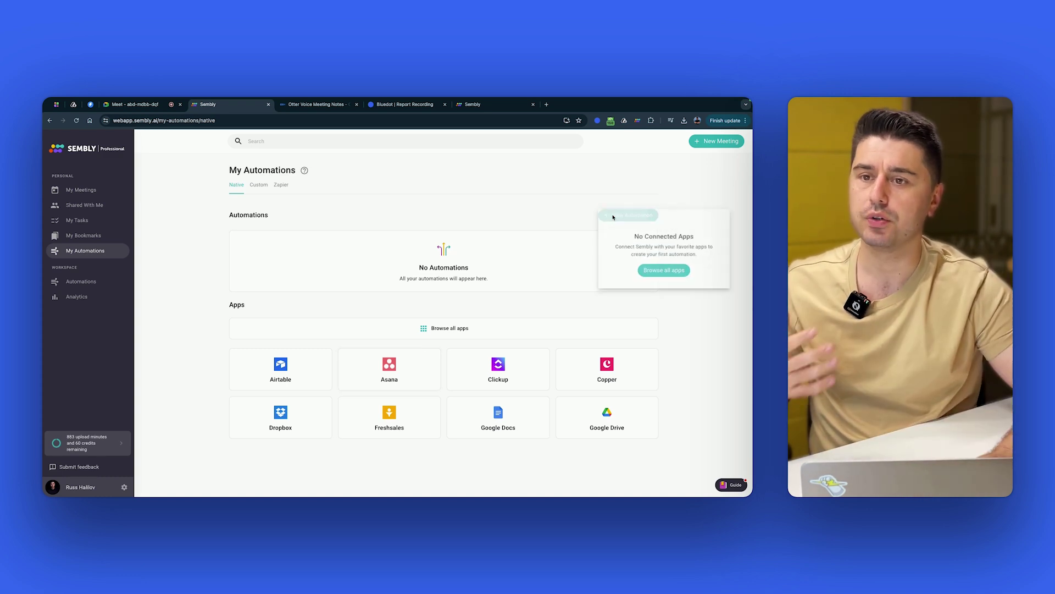
click(280, 185)
click(259, 185)
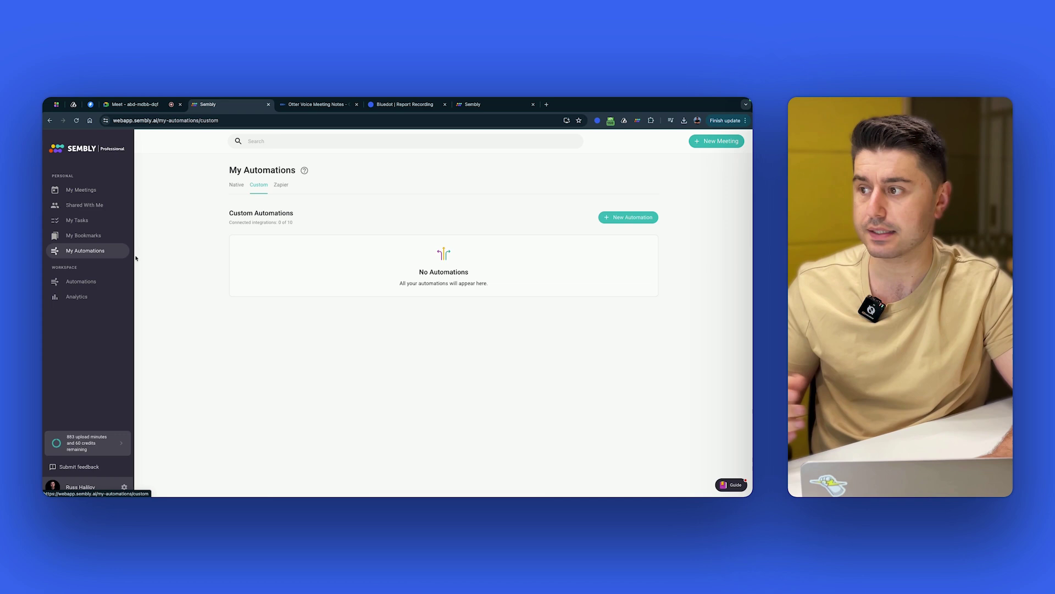
View Workspace Automations, then settle on the workspace Analytics page.
click(83, 283)
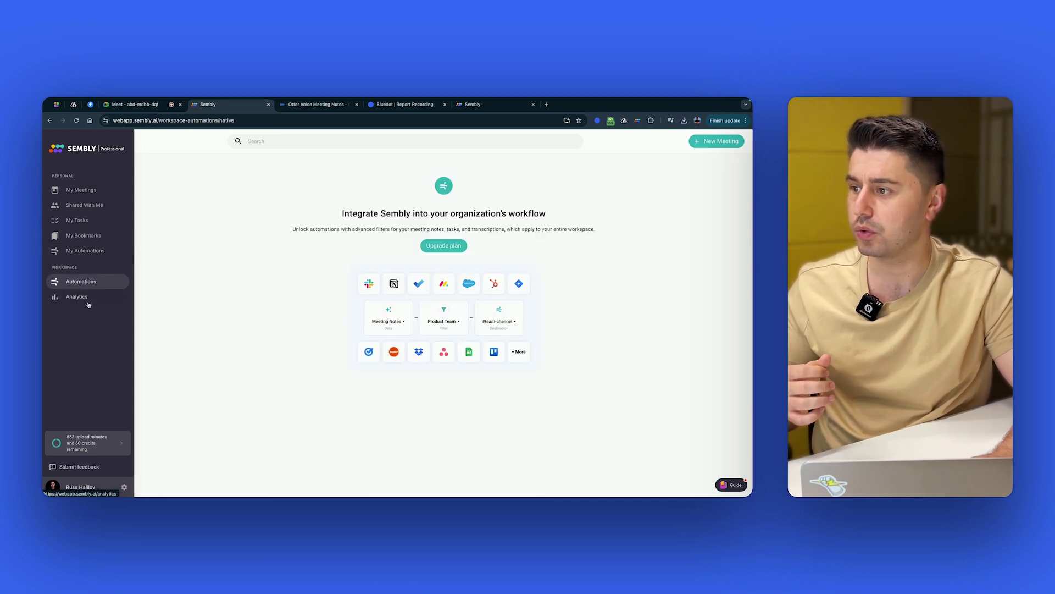
click(85, 297)
click(93, 286)
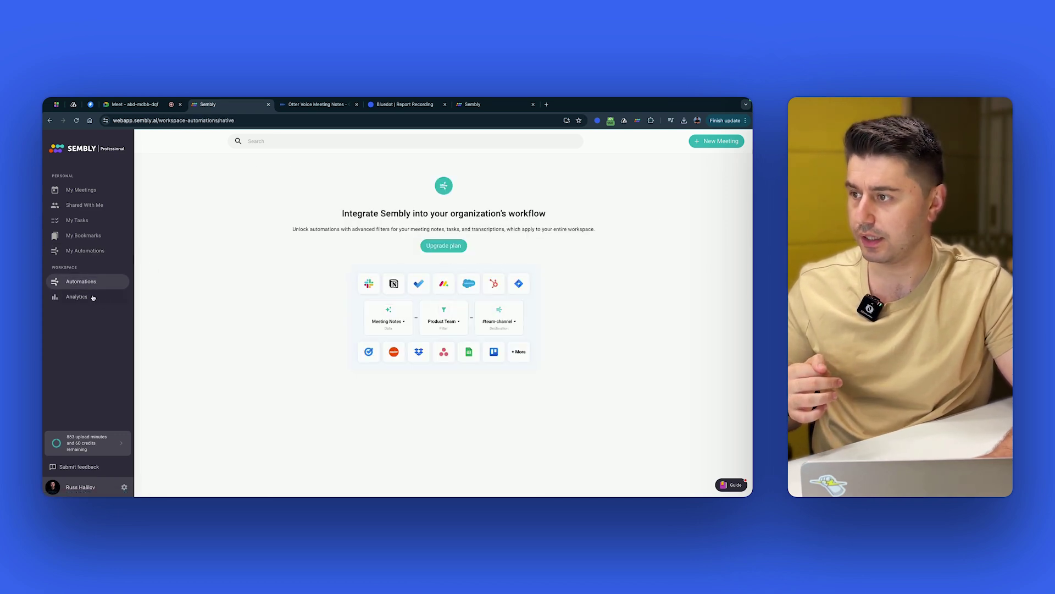
click(93, 297)
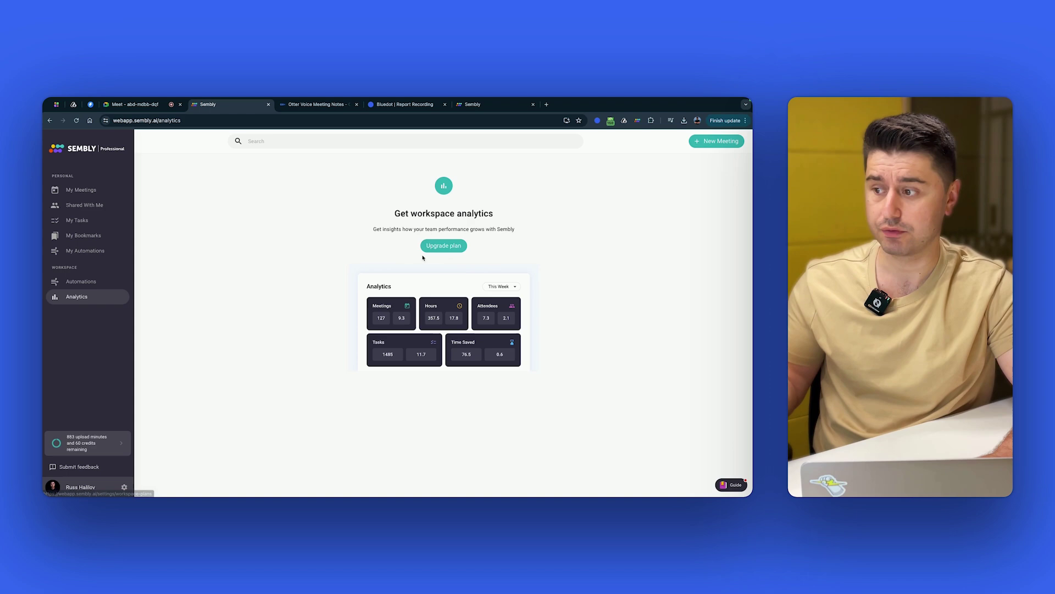
Review Sembly's upgrade plans pricing table, then open workspace Analytics and Automations.
click(452, 249)
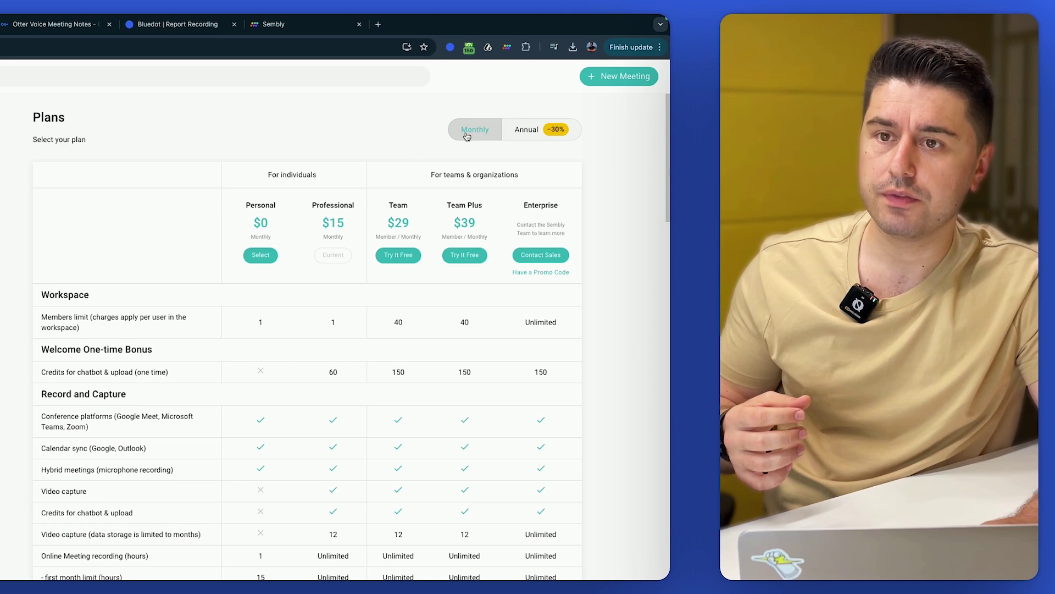
scroll(625, 182, down, 1)
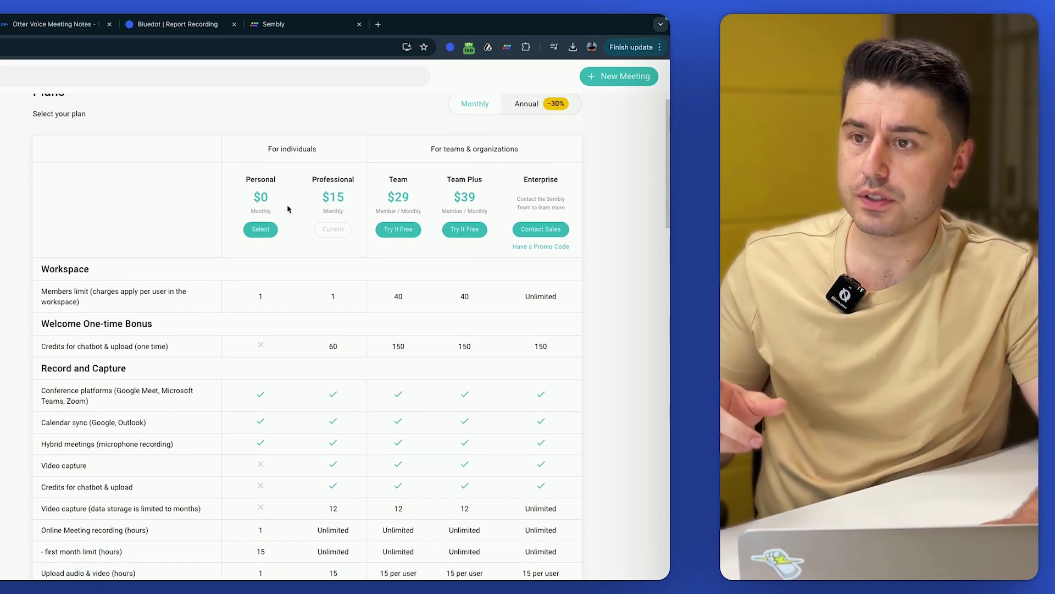
scroll(288, 209, down, 1)
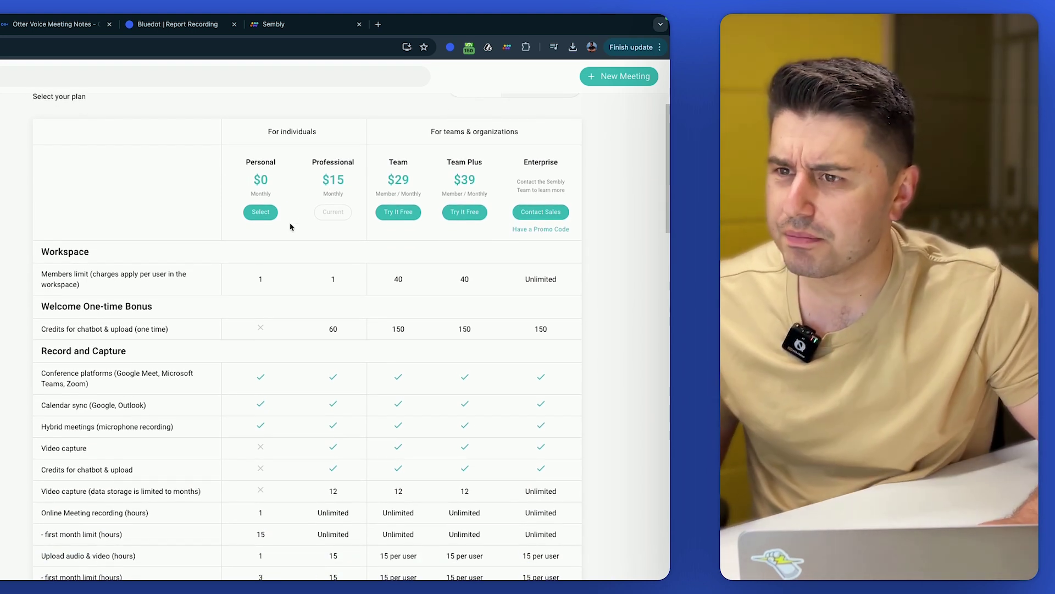
scroll(295, 220, down, 1)
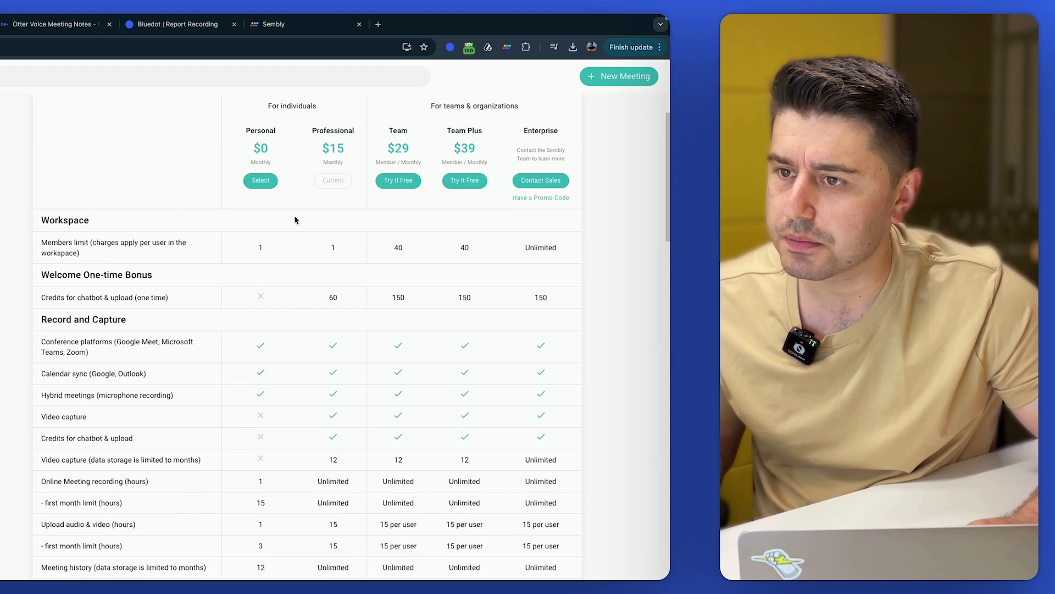
scroll(297, 264, down, 10)
scroll(276, 383, up, 2)
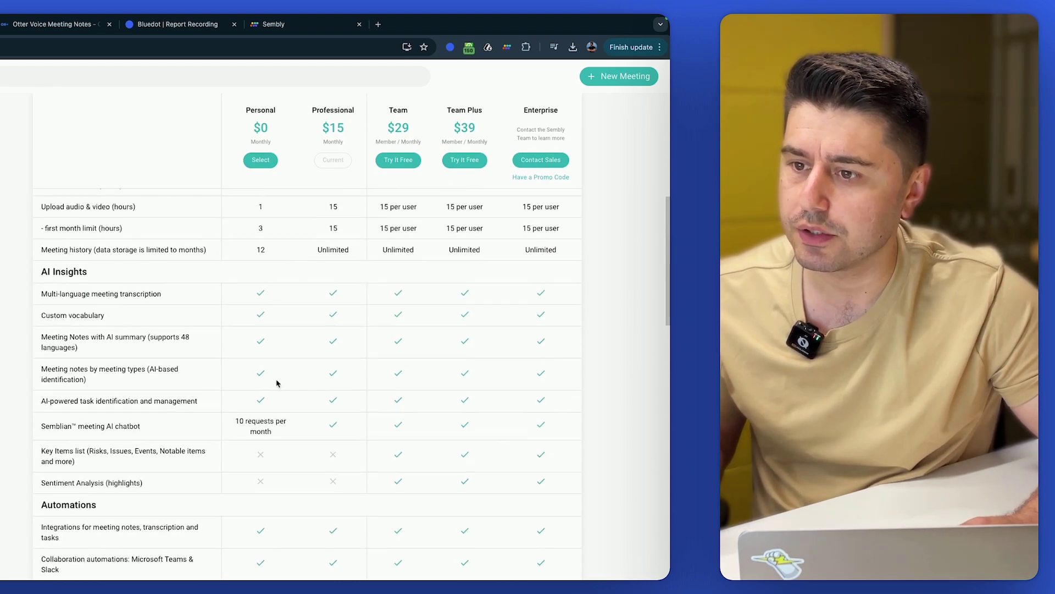
scroll(276, 384, up, 4)
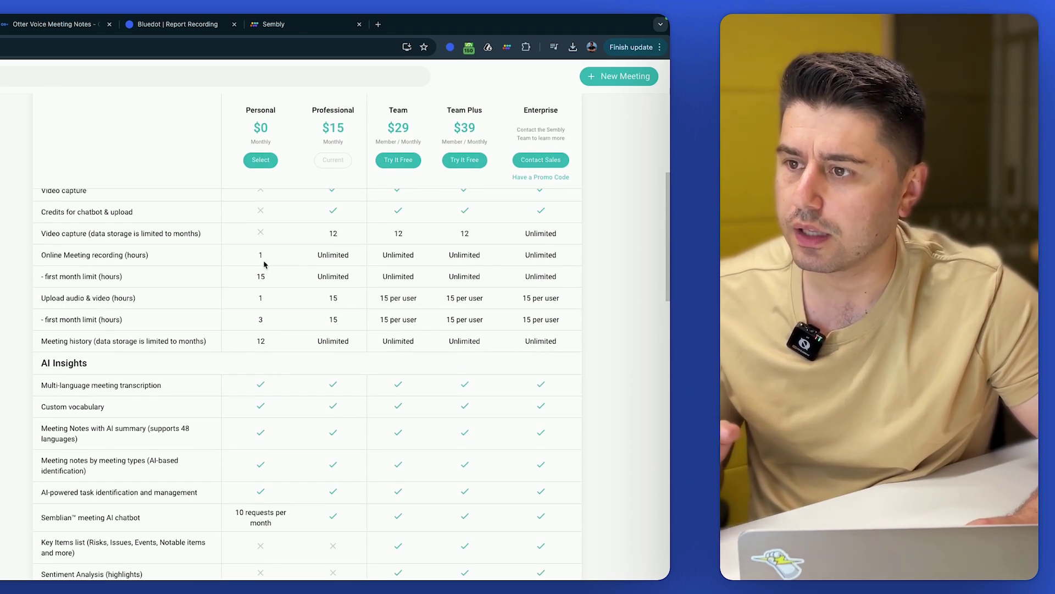
scroll(275, 283, up, 1)
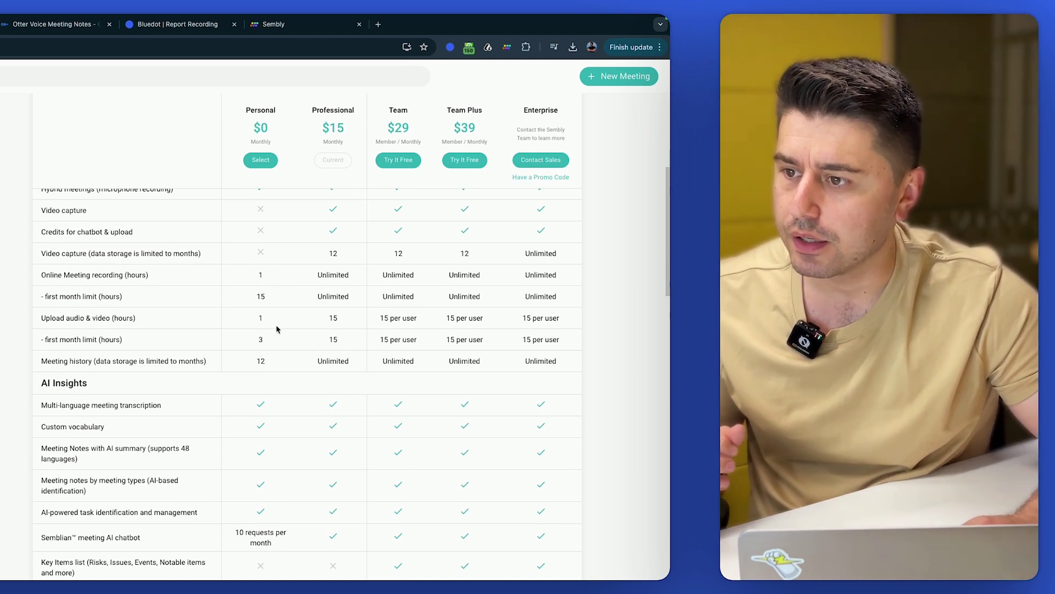
scroll(277, 328, down, 1)
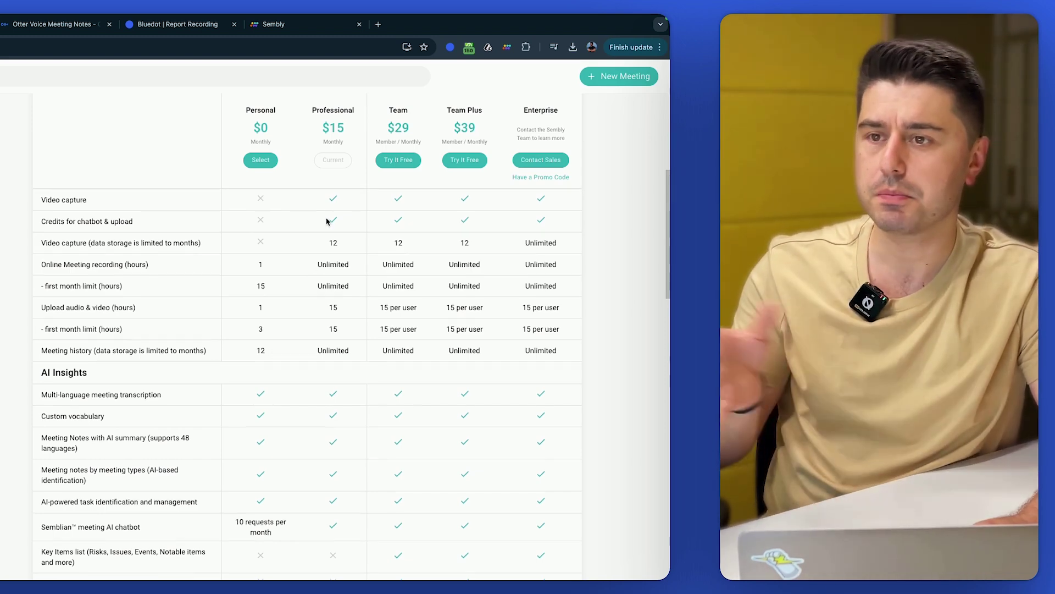
scroll(328, 220, up, 5)
scroll(370, 309, down, 1)
scroll(372, 310, down, 1)
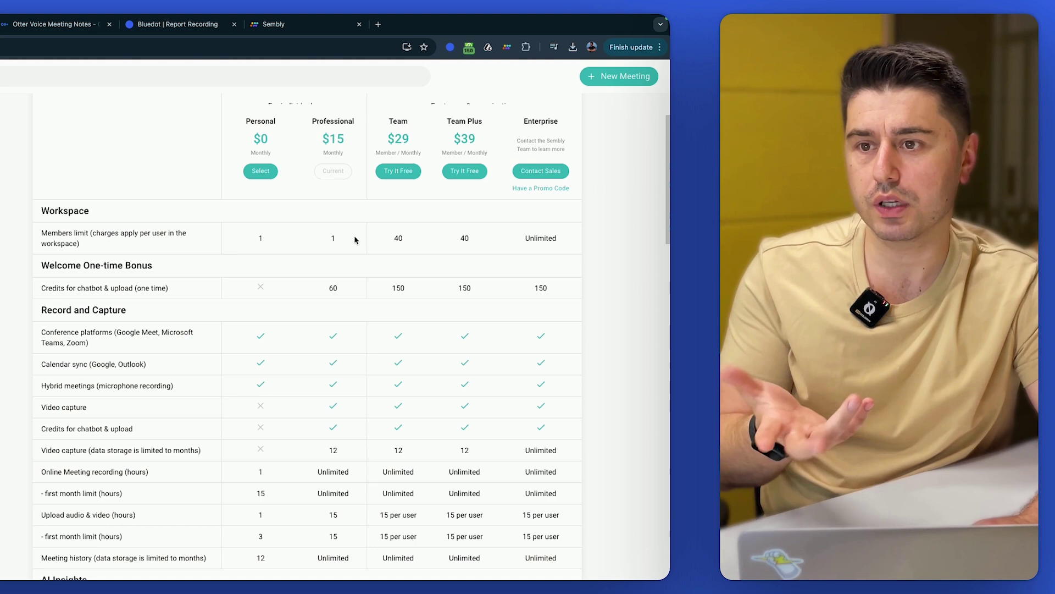
scroll(355, 240, up, 1)
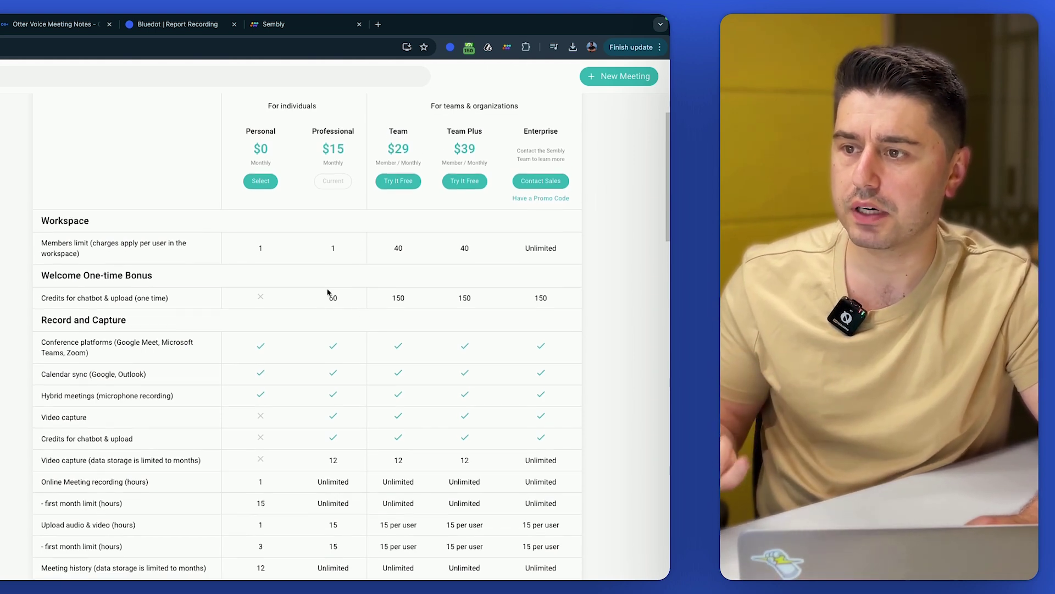
scroll(329, 275, down, 3)
scroll(355, 296, down, 2)
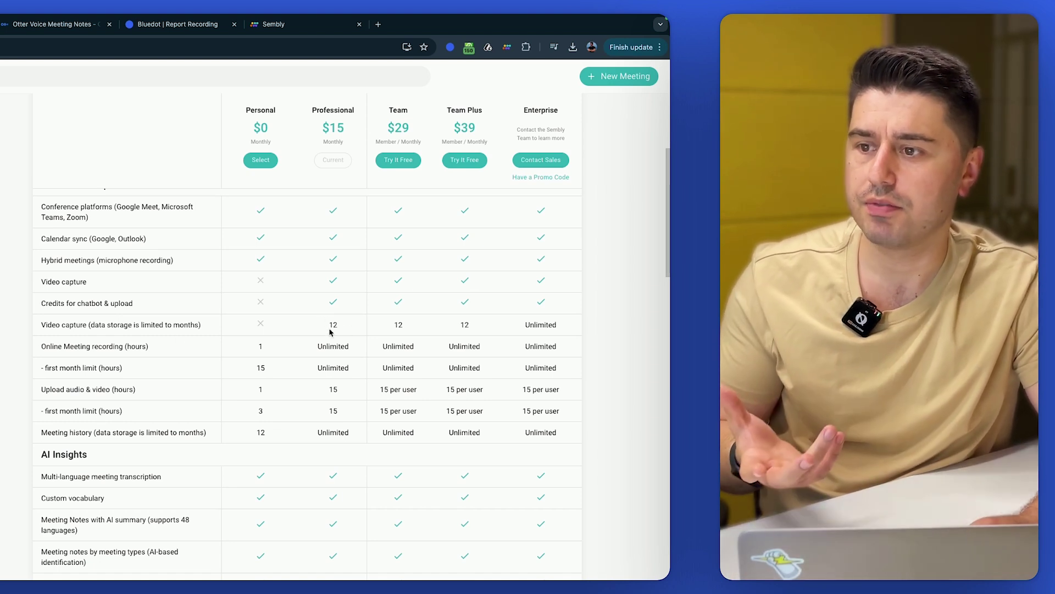
scroll(330, 331, down, 7)
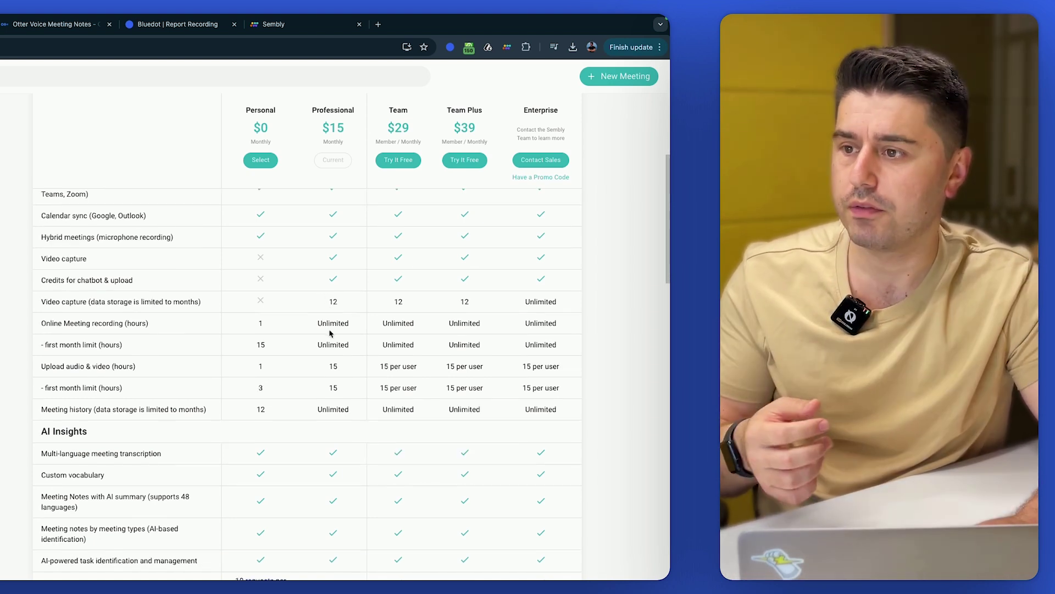
scroll(340, 359, down, 12)
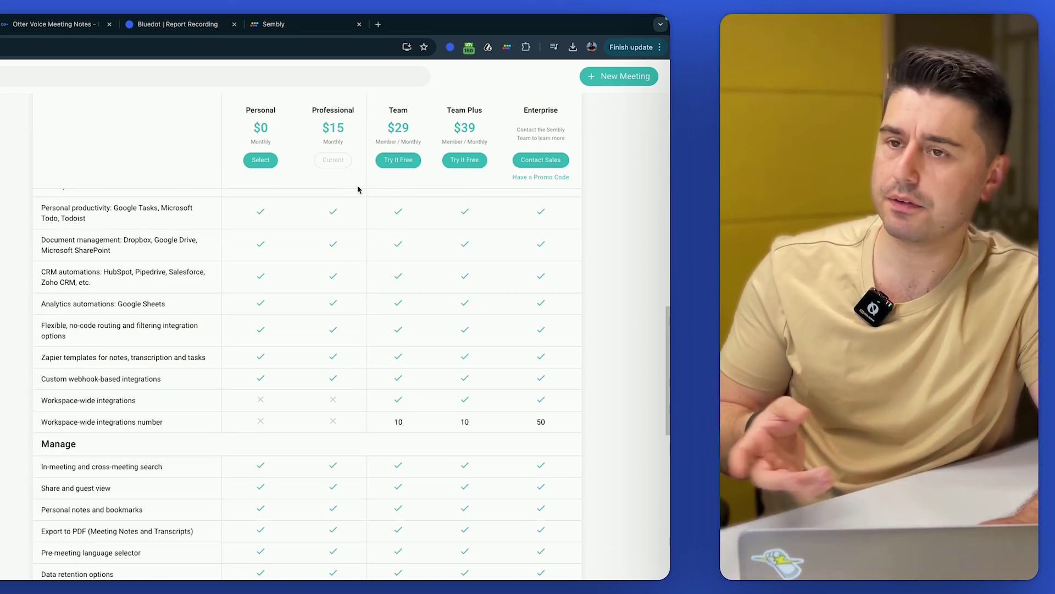
scroll(438, 368, up, 1)
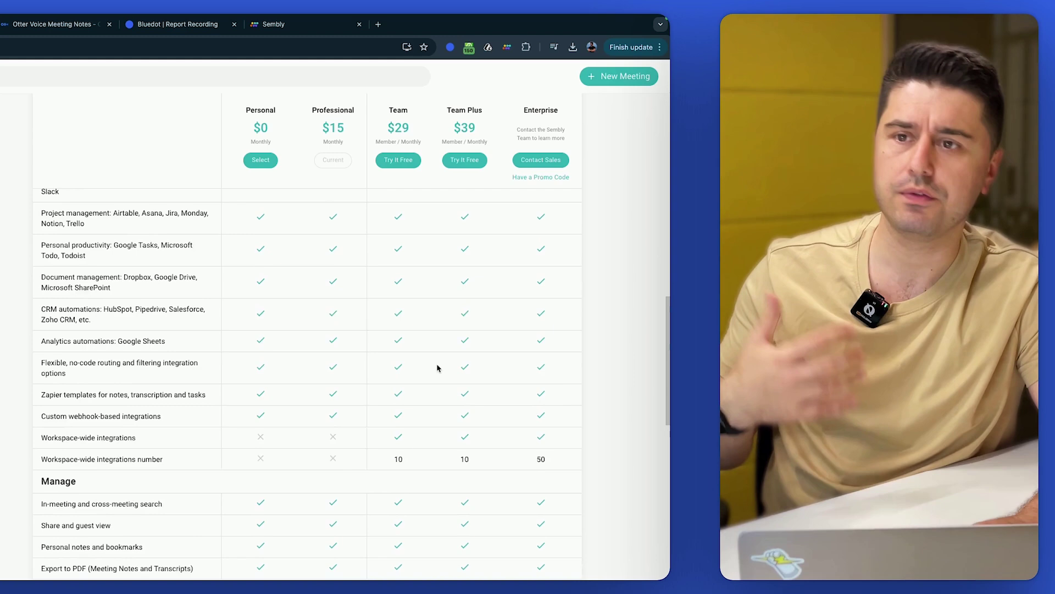
scroll(438, 368, up, 3)
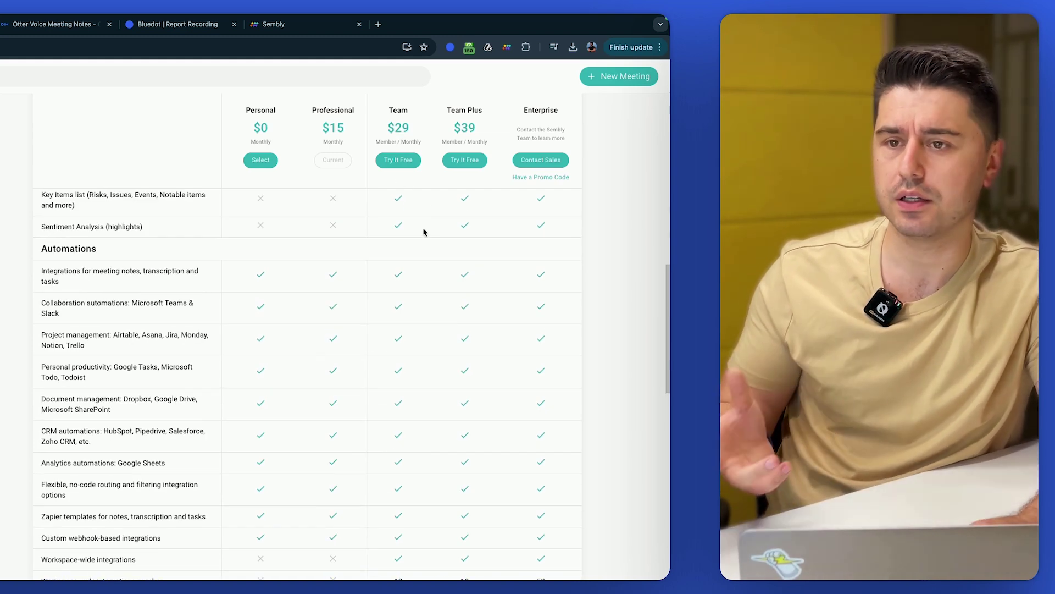
scroll(423, 231, up, 10)
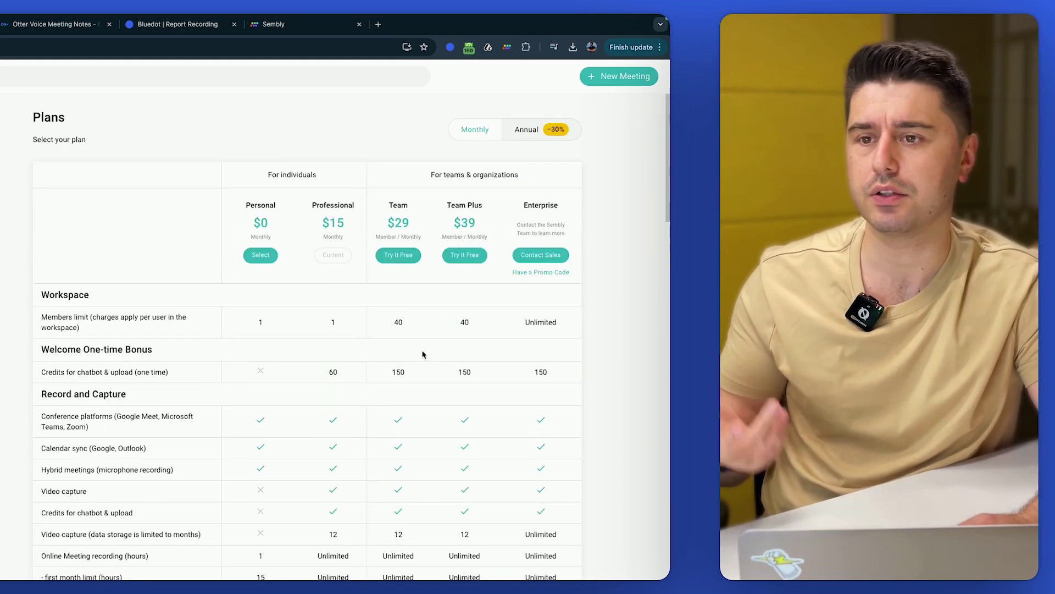
scroll(424, 355, down, 10)
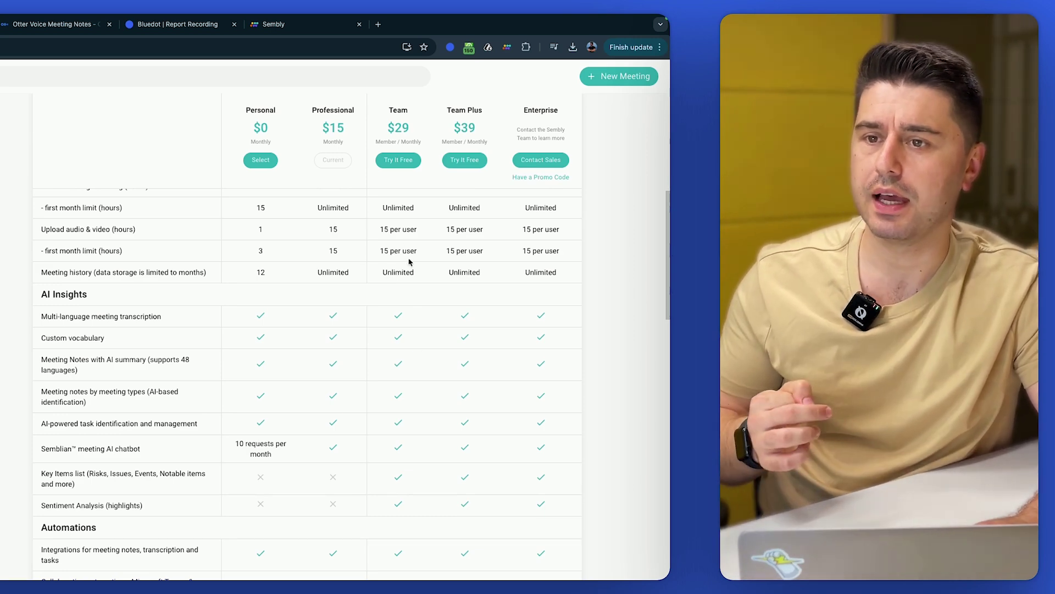
scroll(410, 262, up, 10)
scroll(409, 262, down, 10)
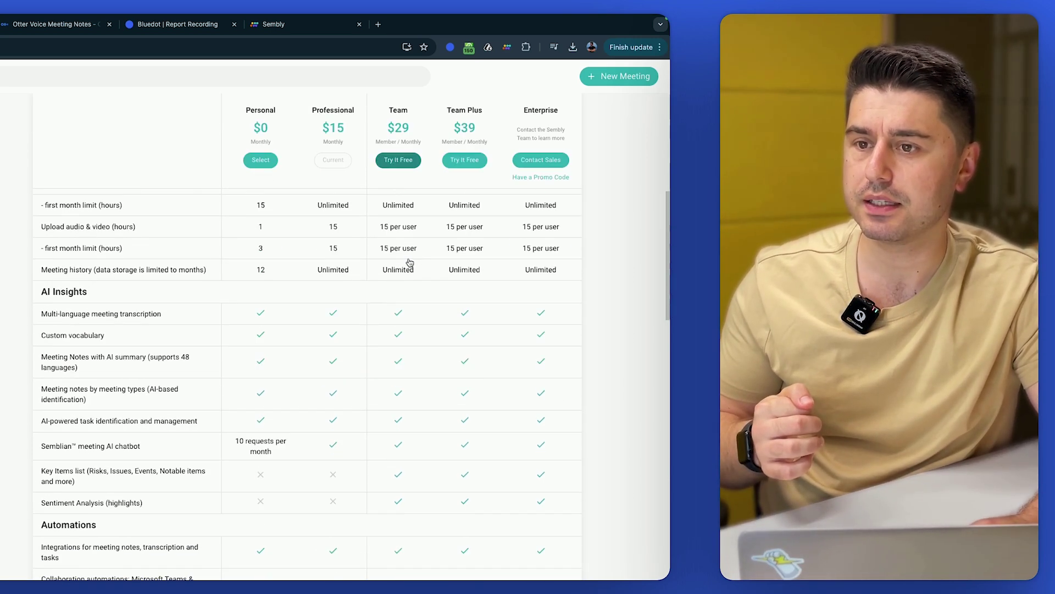
scroll(408, 262, up, 10)
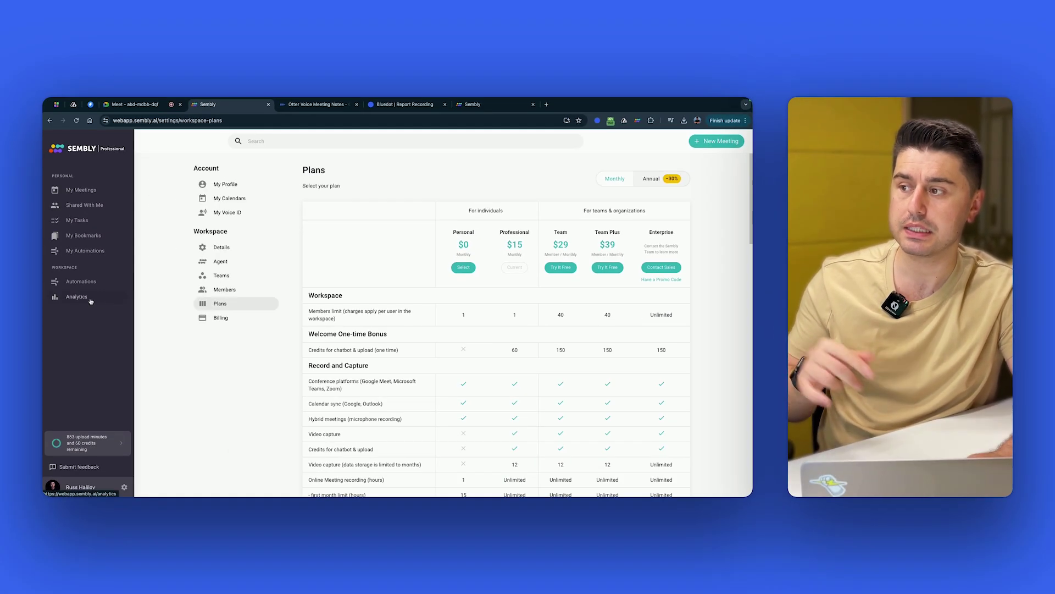
click(80, 296)
click(82, 282)
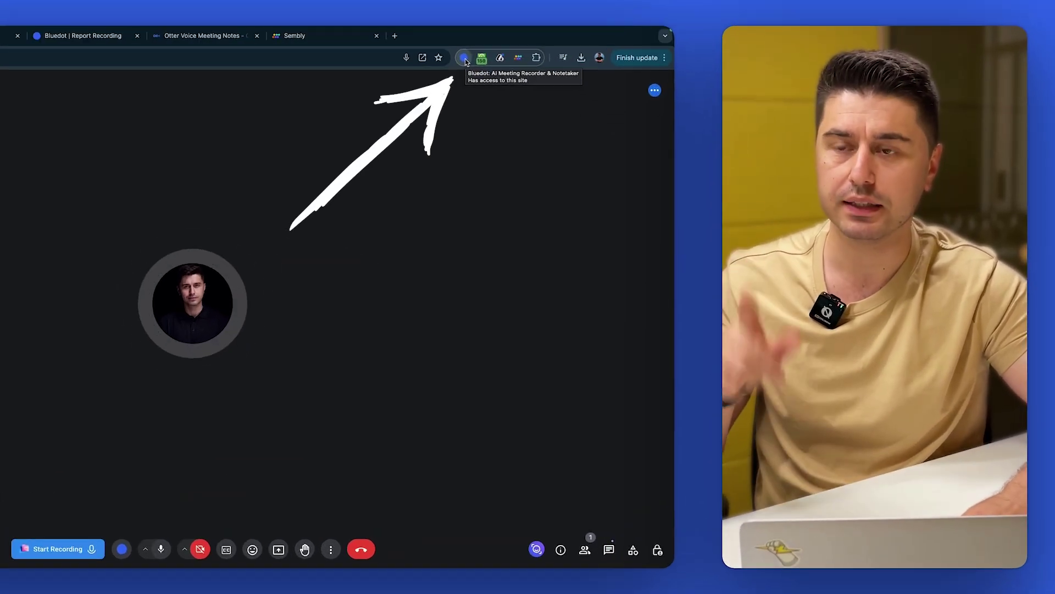
Open the Bluedot recorder, glance at its settings, and start capturing the Google Meet call.
click(465, 58)
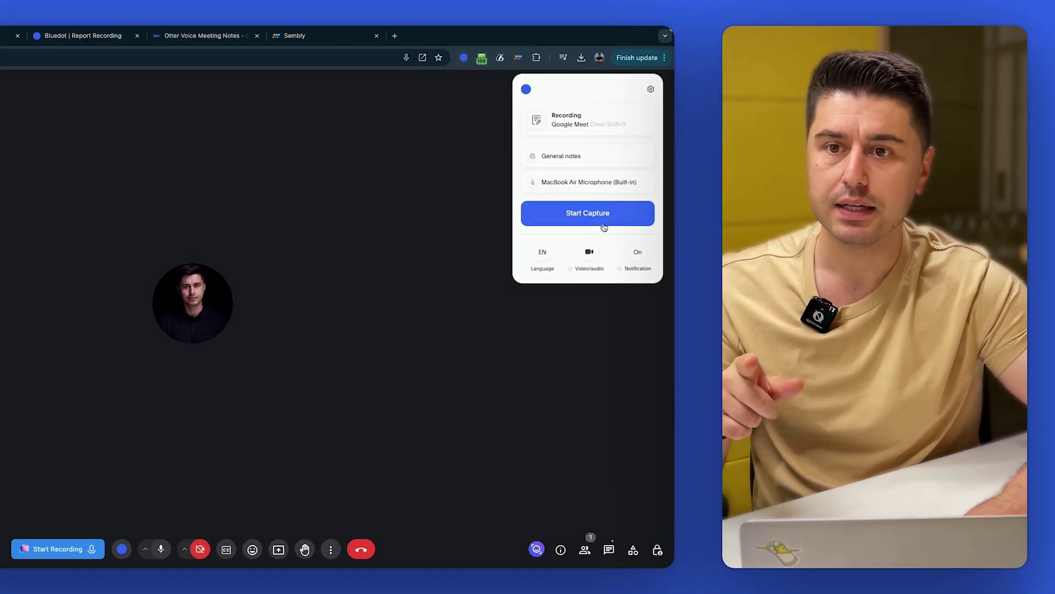
click(591, 253)
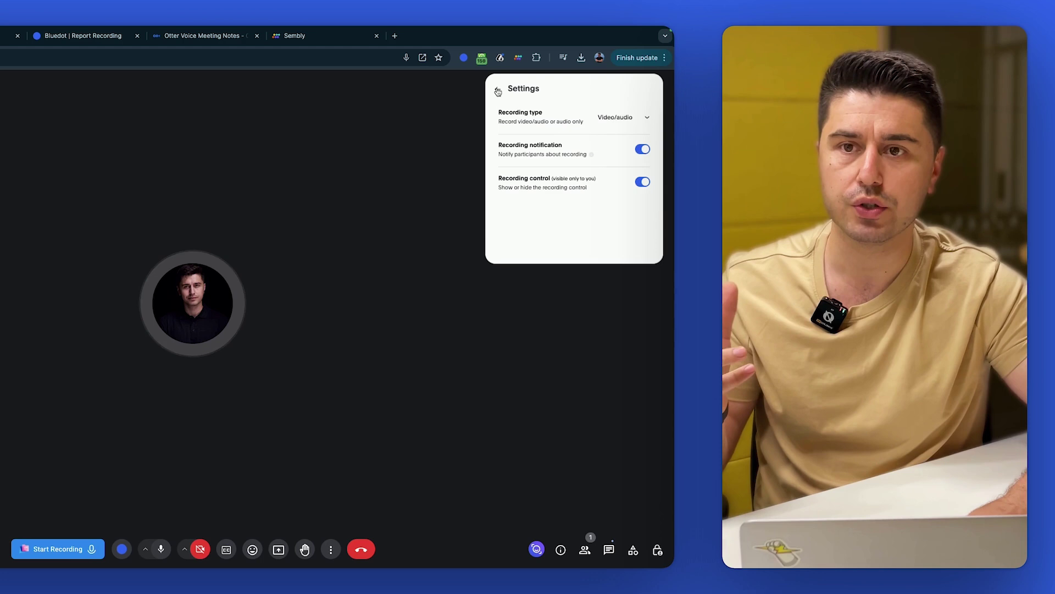
click(492, 89)
click(591, 213)
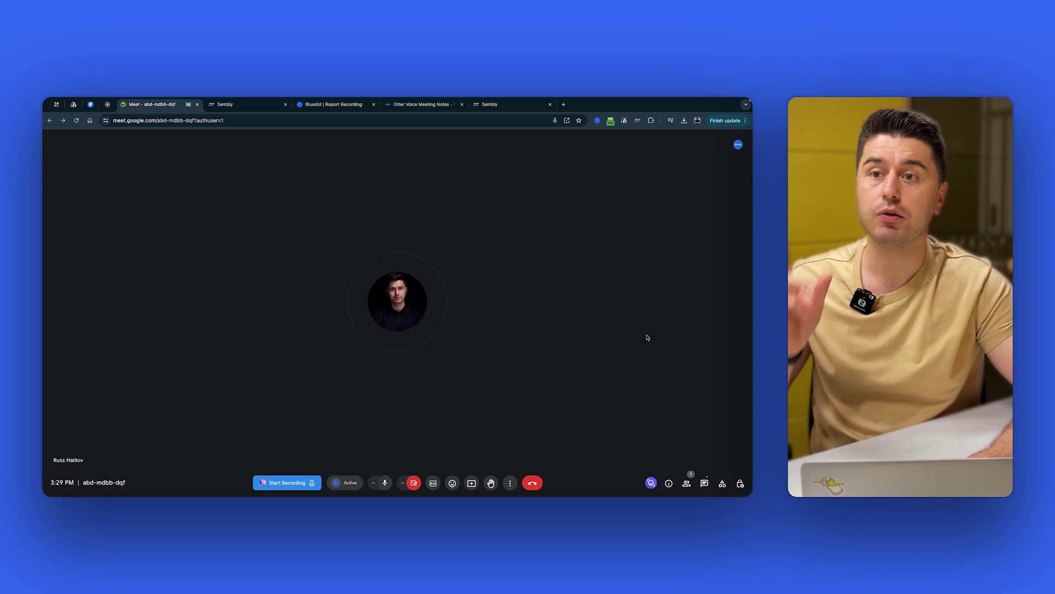
Pause and resume the capture, then finish the recording from the status chip.
click(610, 120)
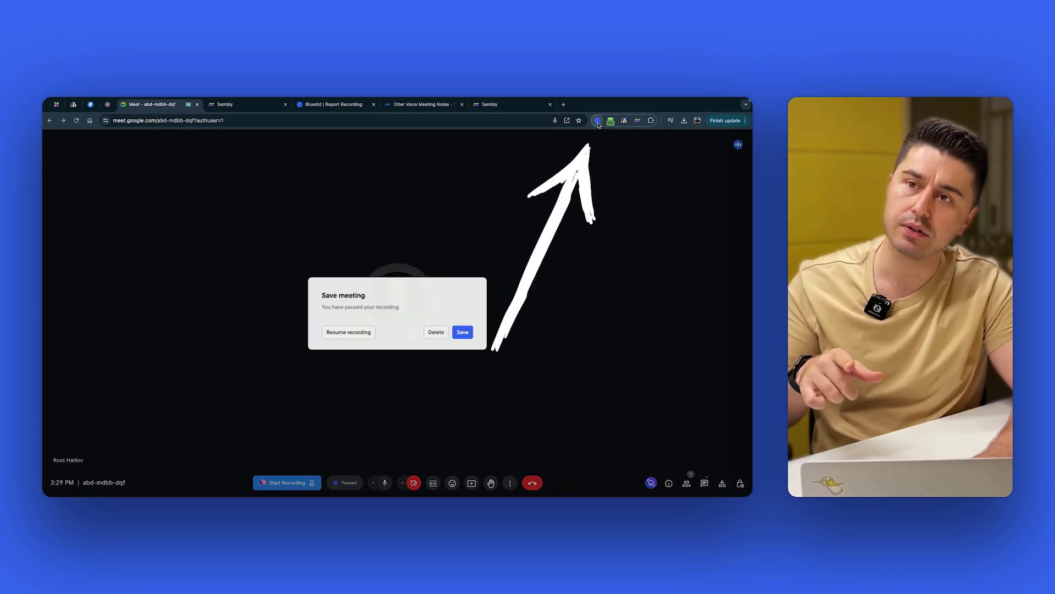
click(346, 333)
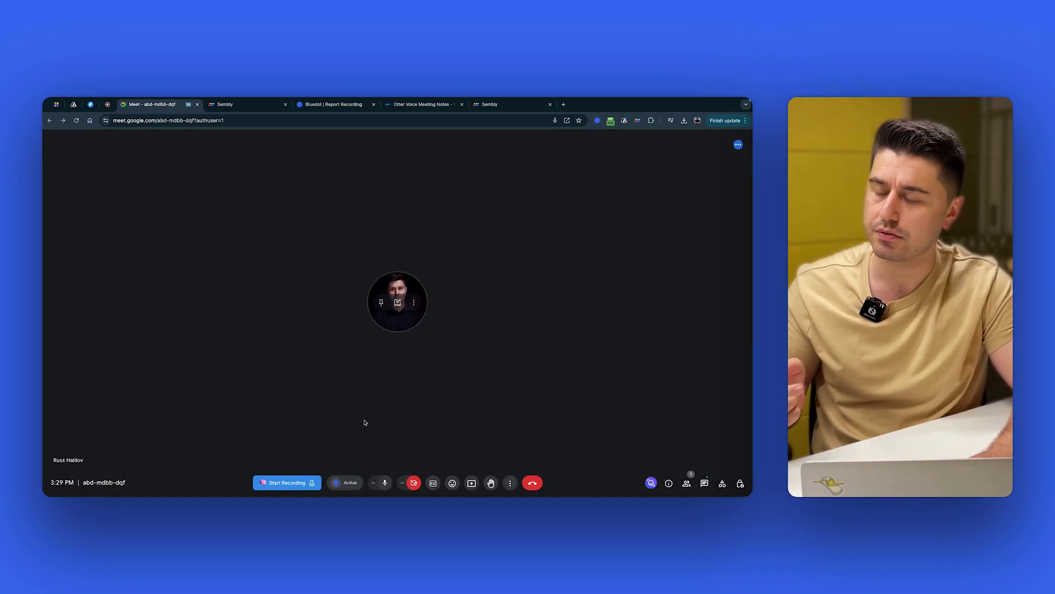
click(336, 483)
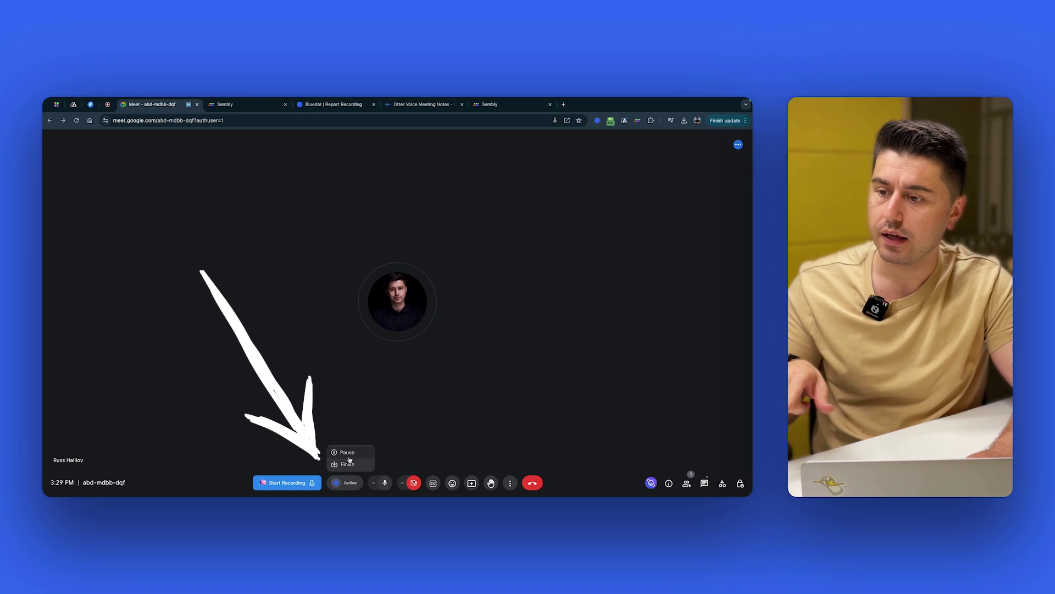
click(349, 460)
click(342, 482)
click(346, 462)
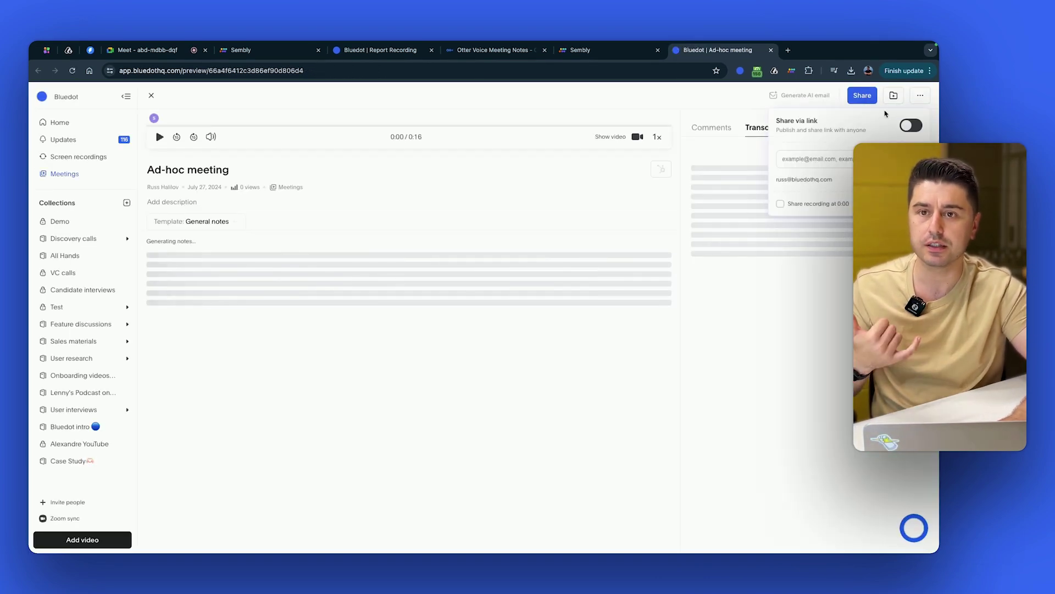
Switch the Ad-hoc meeting to video, play it, then open the Demo collection.
click(638, 136)
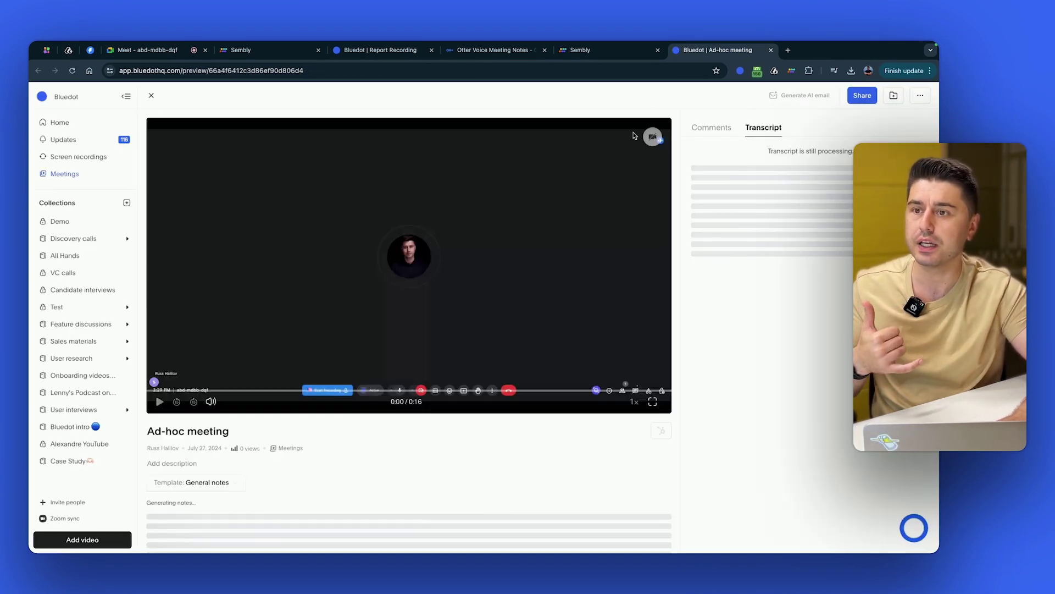
click(160, 402)
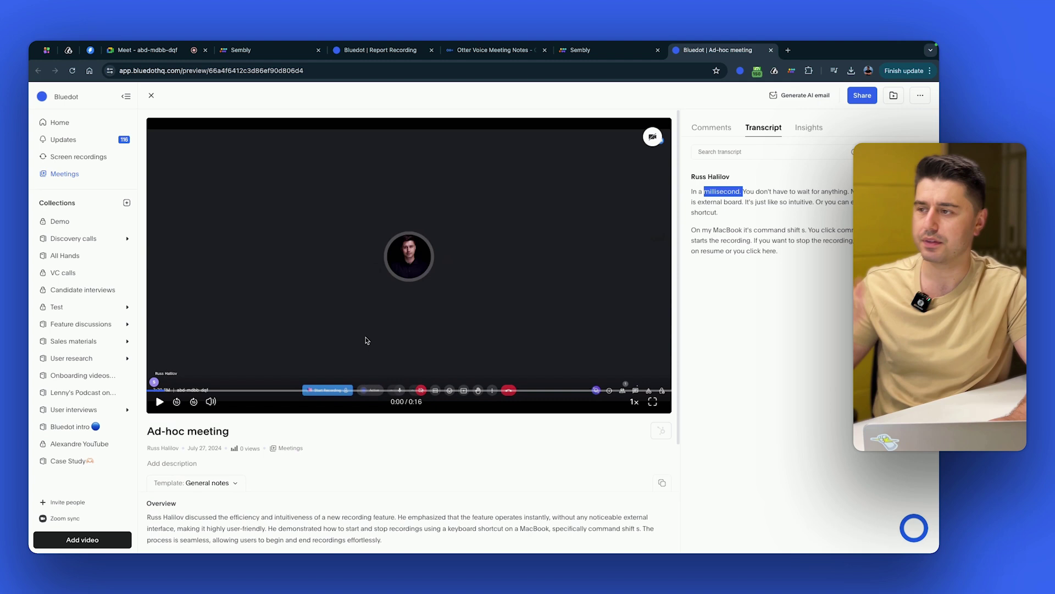
click(95, 225)
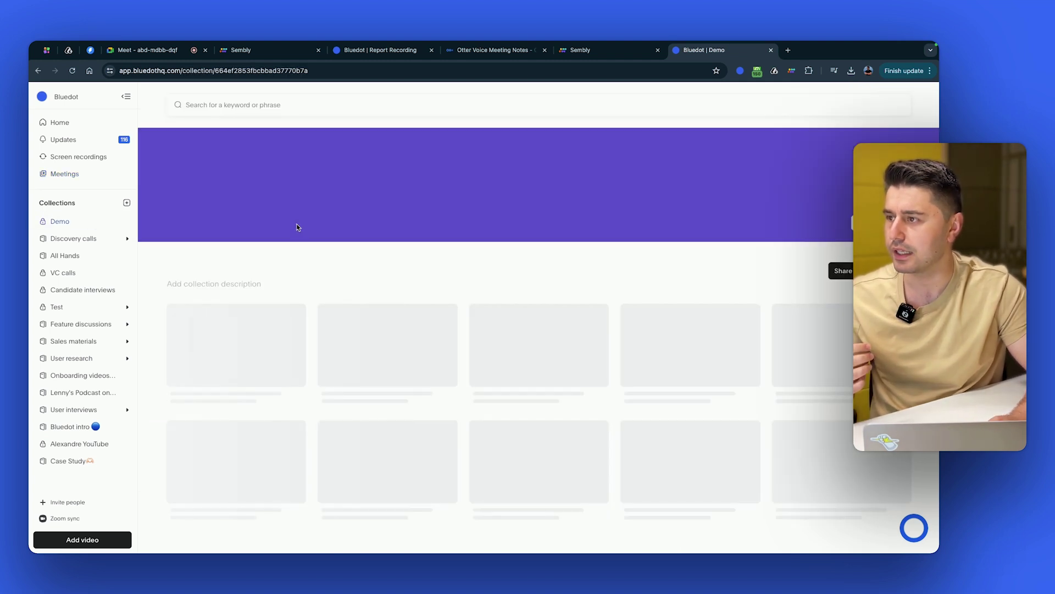
Open Report Recording, jump playback to the SoC 2 responsibilities topic, and pause.
click(236, 330)
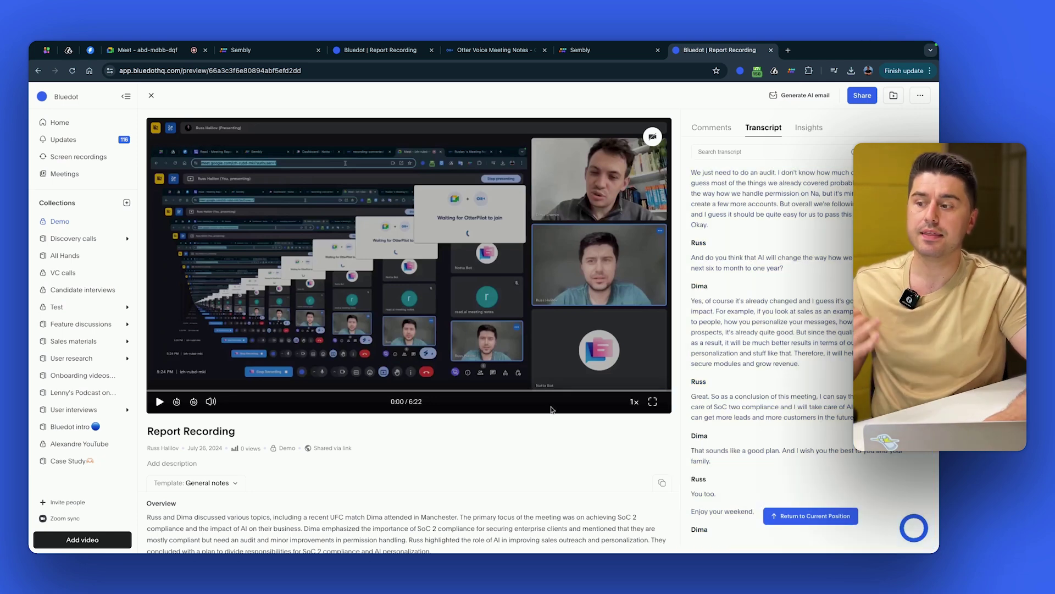
scroll(552, 409, down, 5)
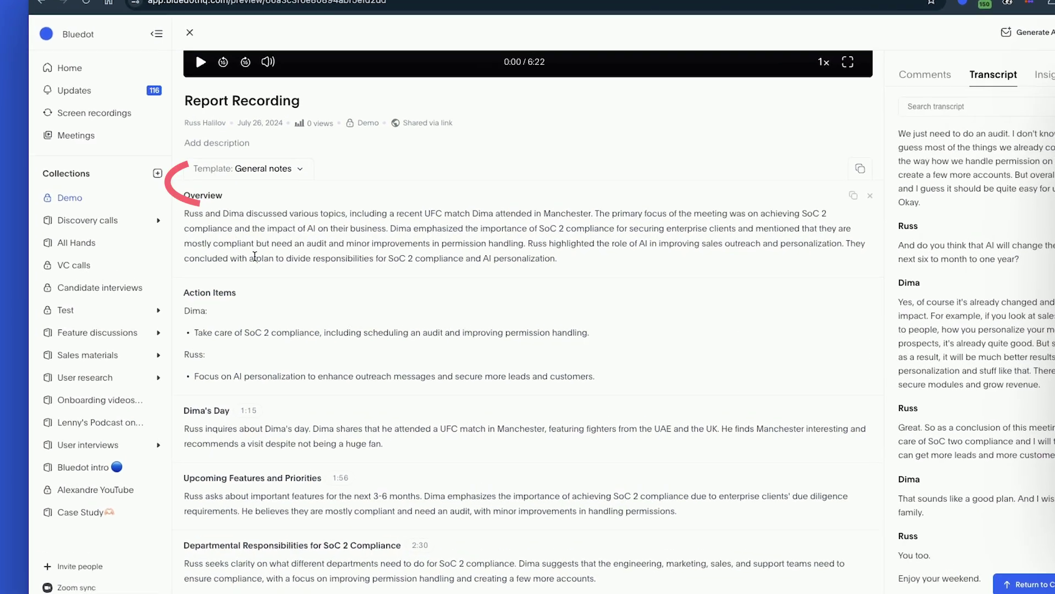
scroll(330, 220, down, 2)
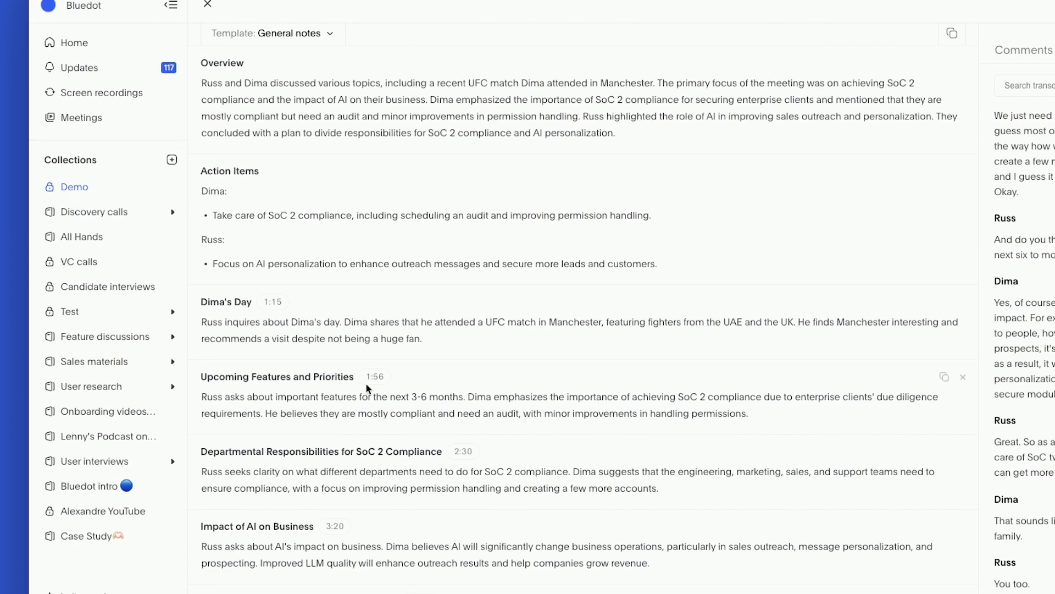
click(464, 452)
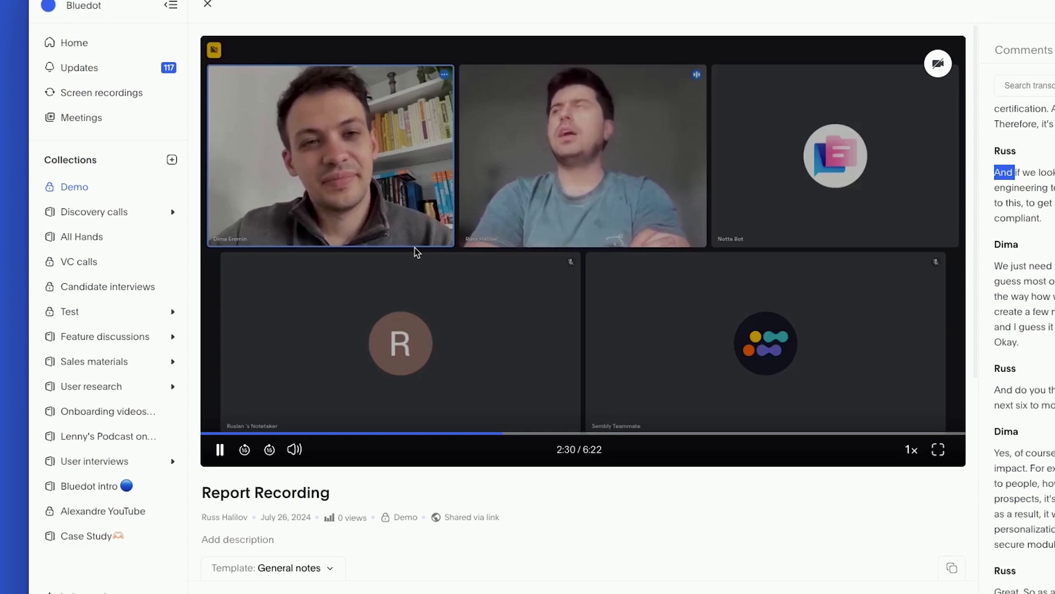
click(431, 249)
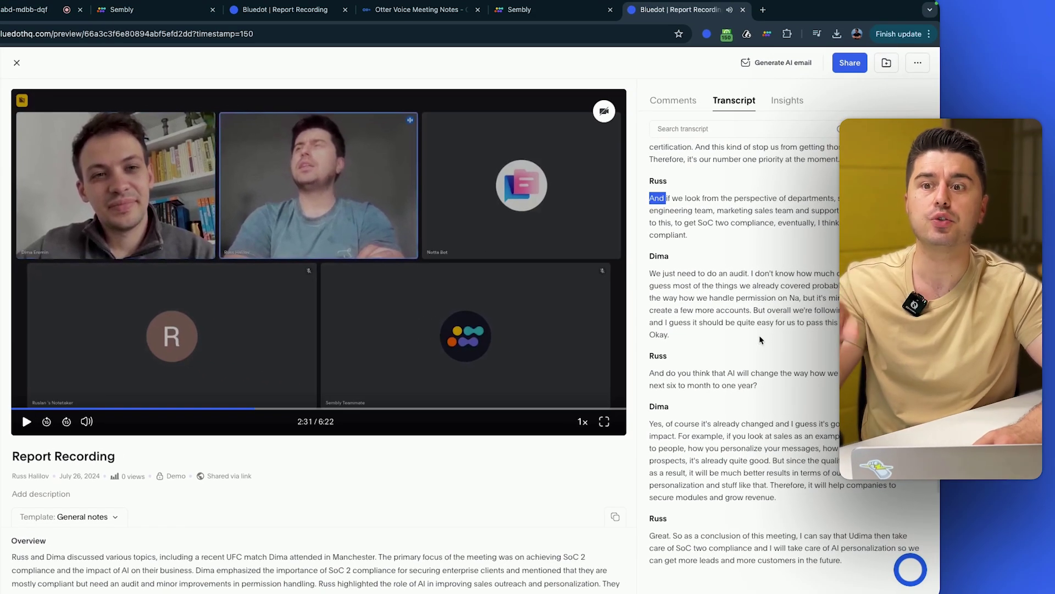
Jump playback to the transcript words 'personalize' and 'compliance', then view the Insights stats.
scroll(760, 339, down, 2)
click(760, 339)
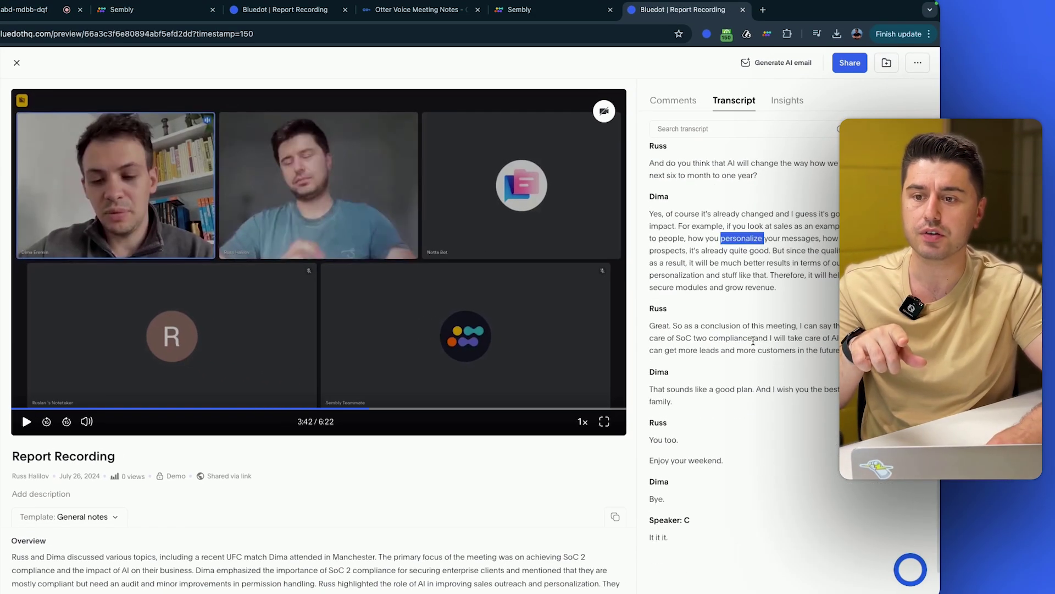
click(753, 340)
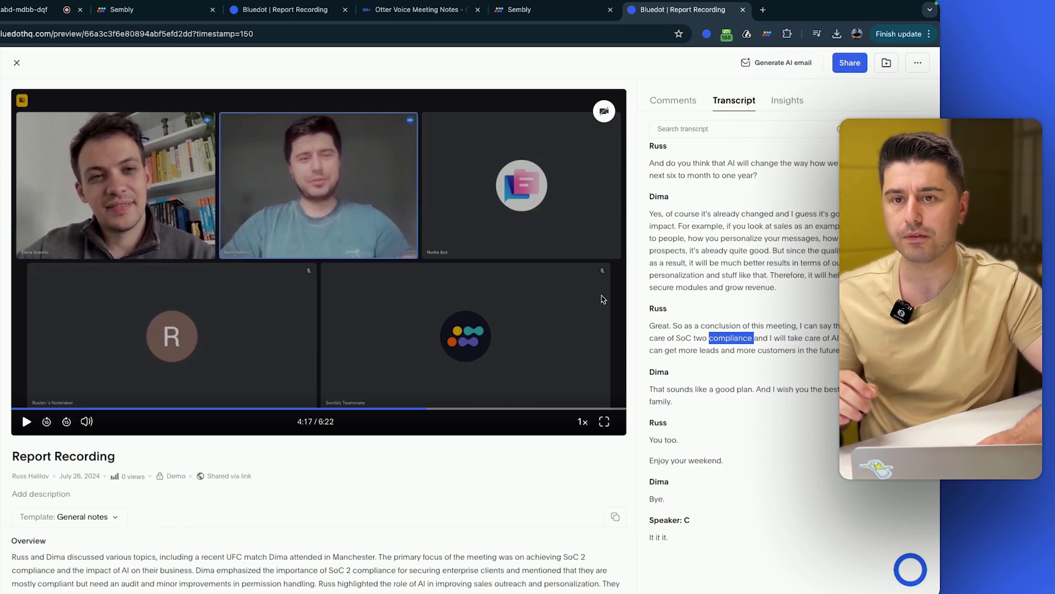
click(797, 99)
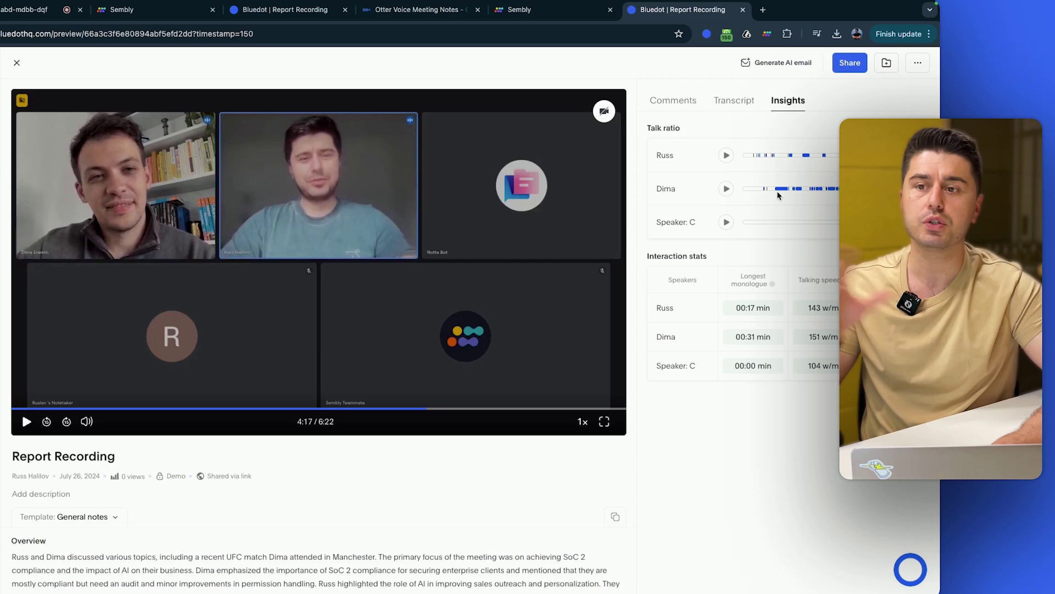
mouse_move(771, 284)
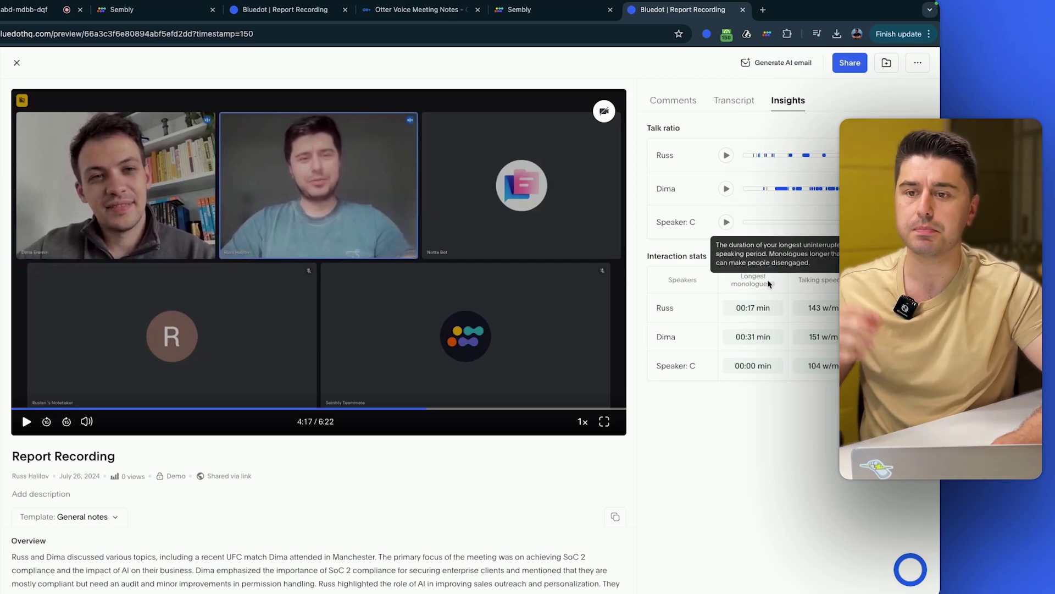
Return to the transcript and start a new custom notes template.
click(737, 109)
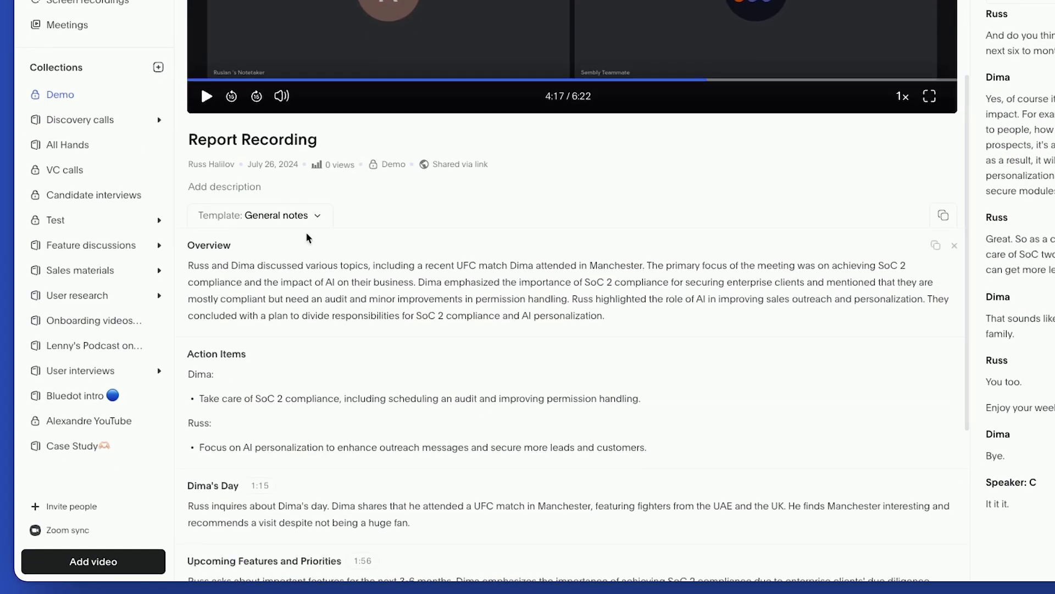
click(297, 216)
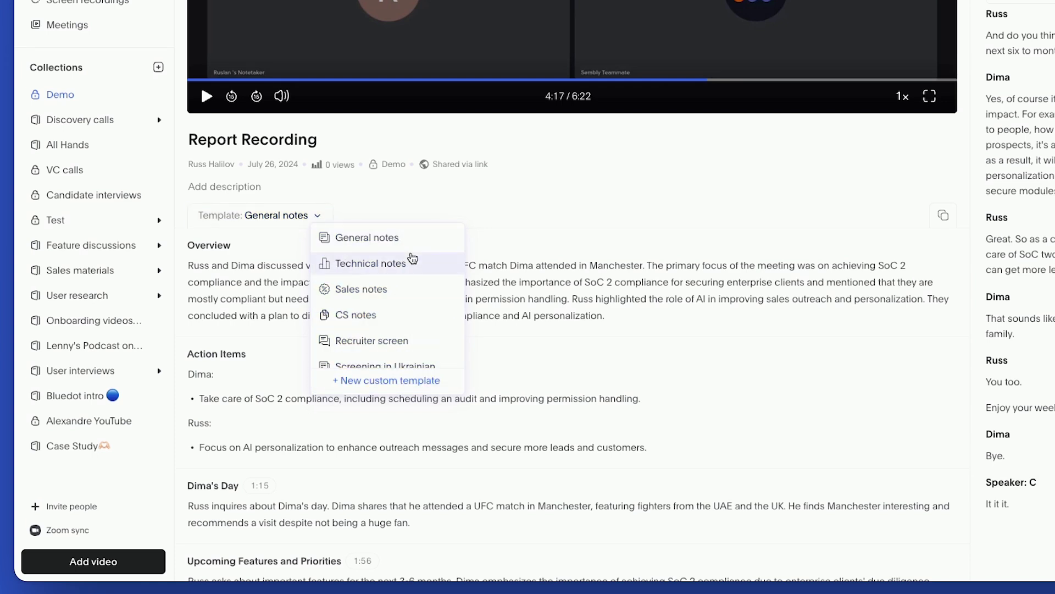
scroll(402, 305, down, 1)
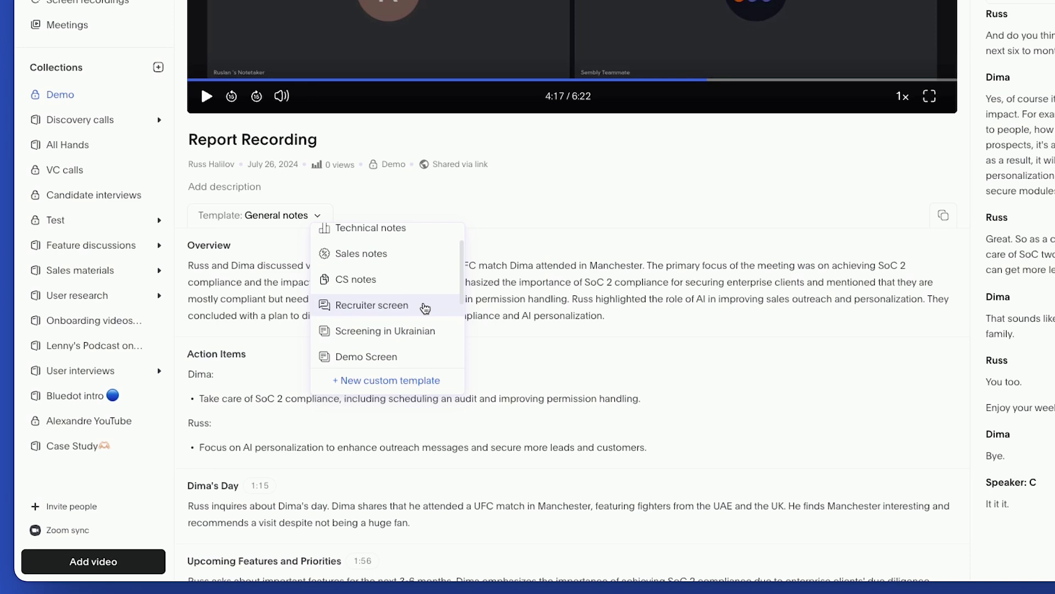
click(406, 375)
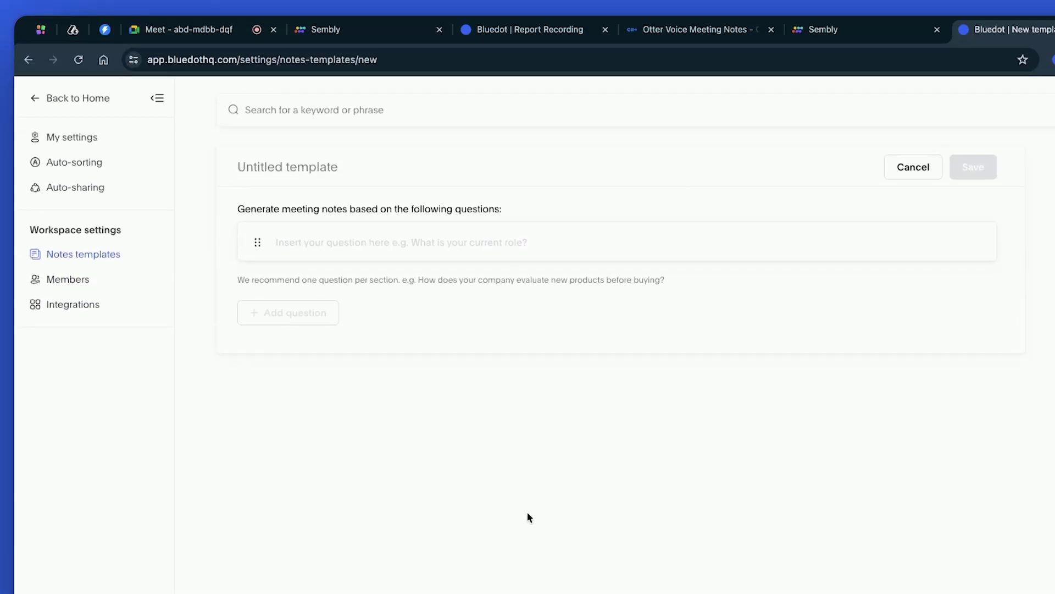
Name the template Screening Interview, add 'What is your location?', and add a second question.
click(358, 159)
text(Screening I)
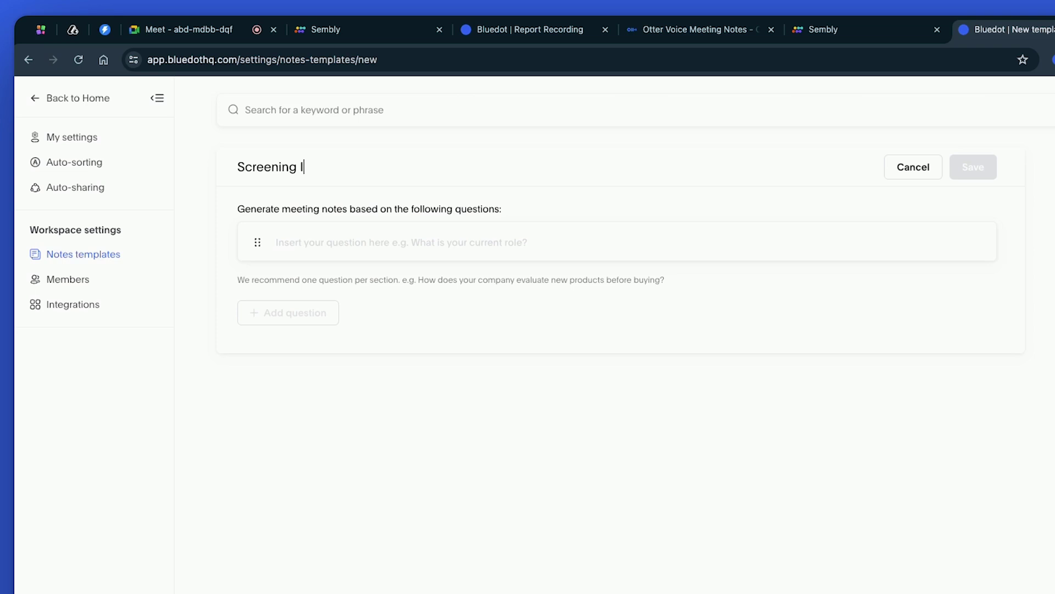
text(nterview)
text(What)
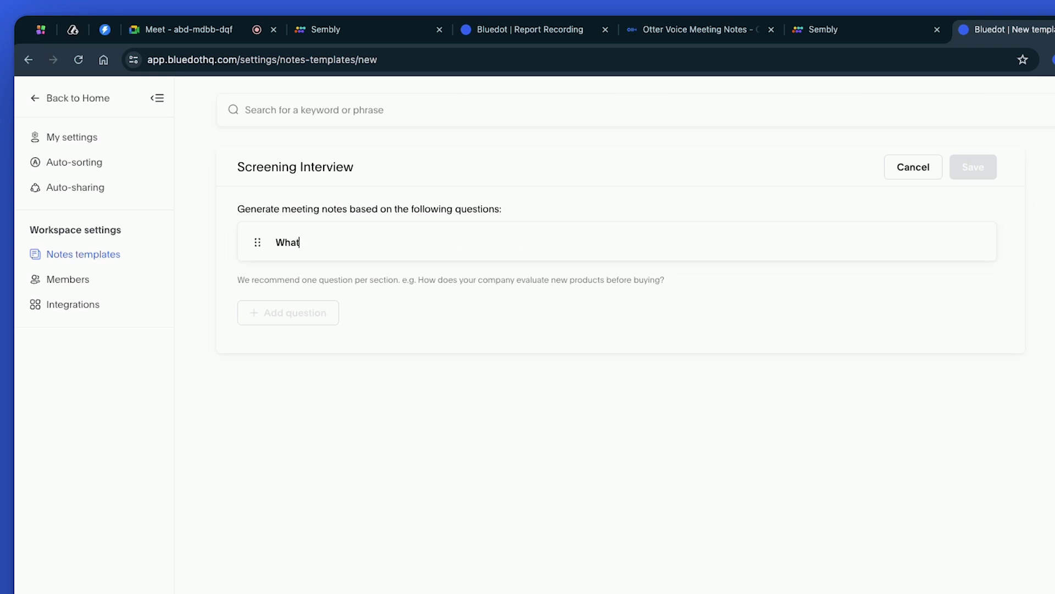
text( is your location?)
click(324, 311)
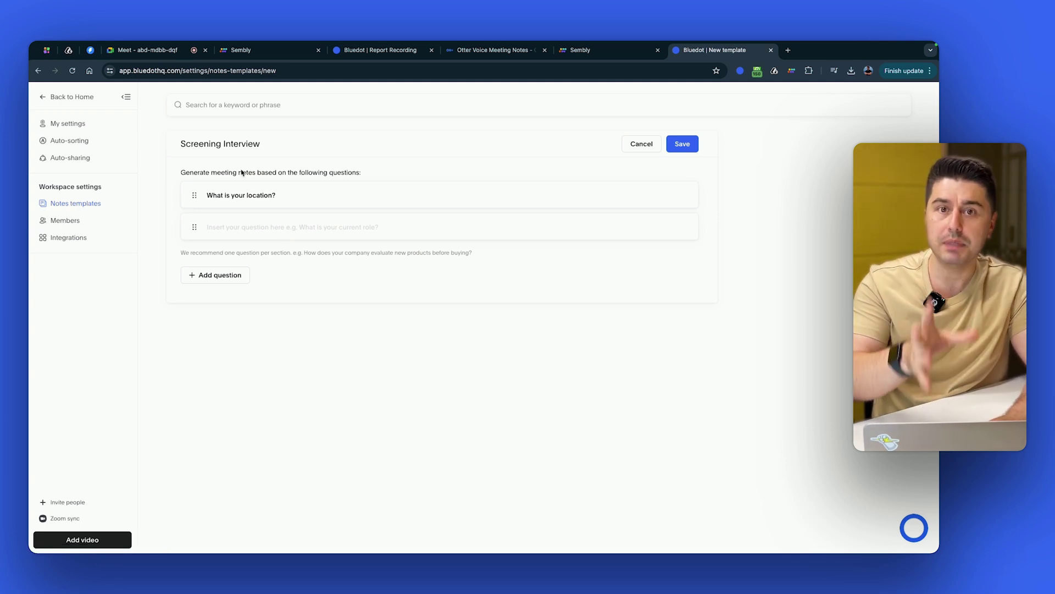
Visit Integrations, then generate an AI follow-up email for Report Recording as a Gmail draft.
click(81, 237)
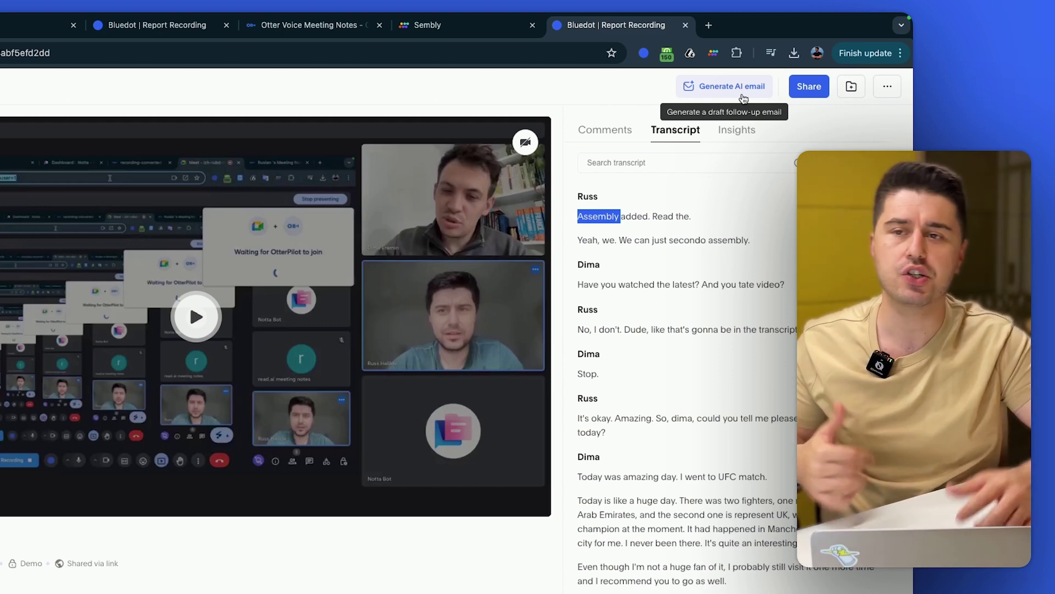
click(725, 87)
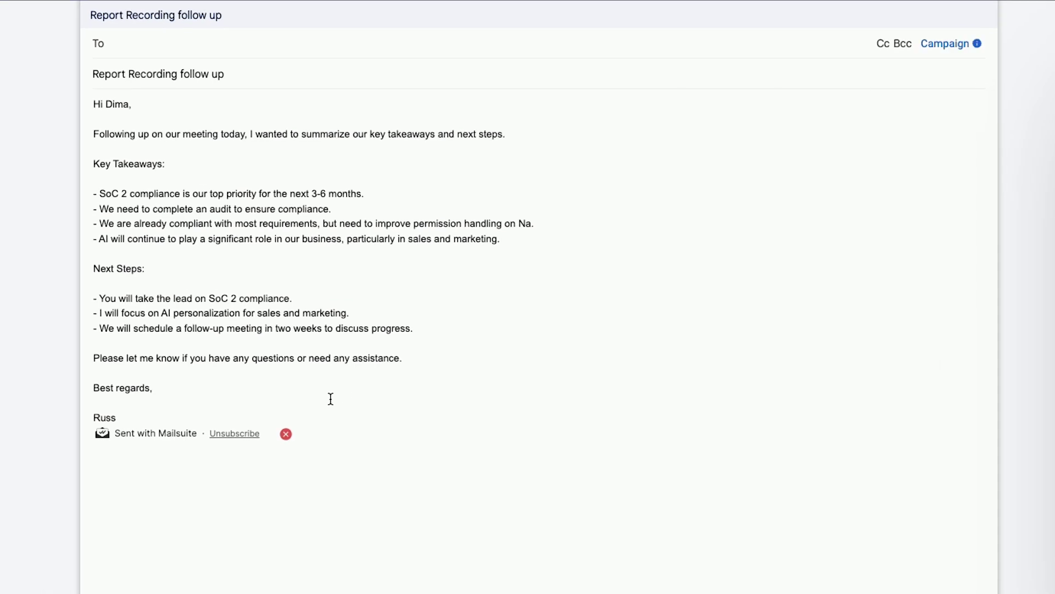
Discard the 'Report Recording follow up' Gmail draft by closing its tab and confirming Leave.
click(398, 283)
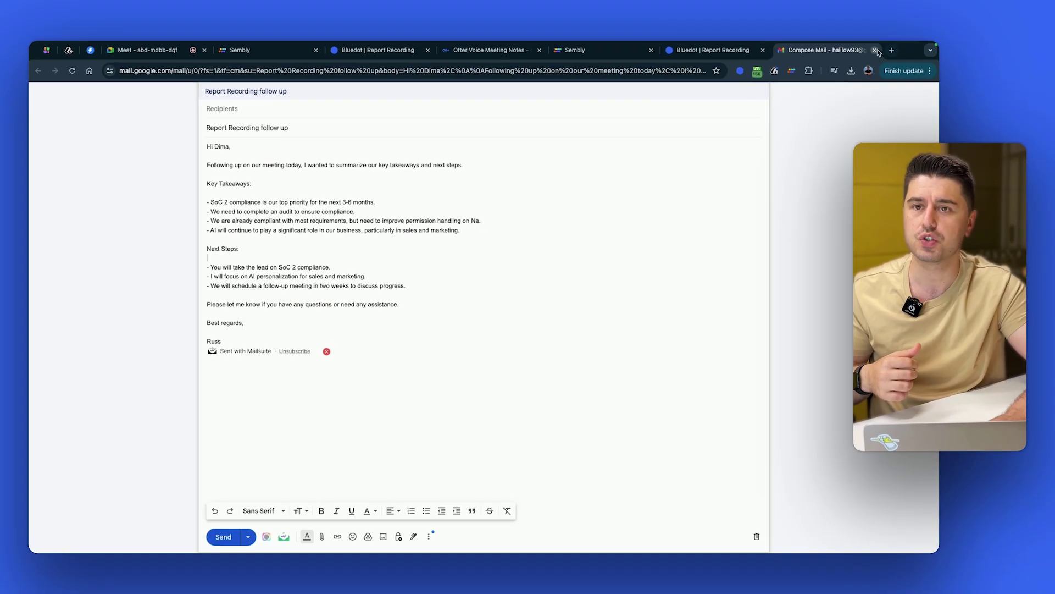
click(875, 50)
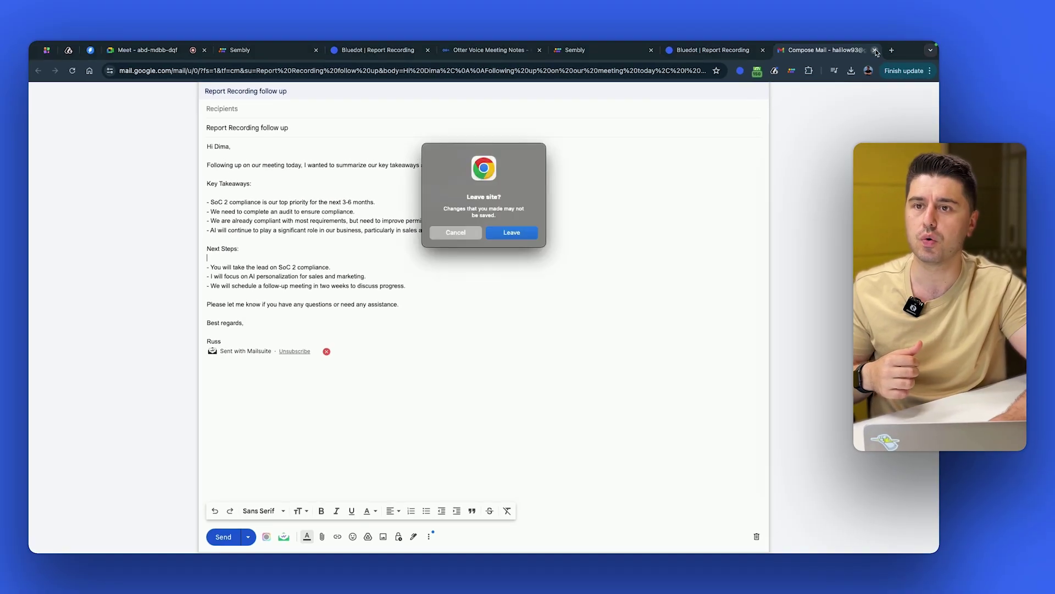
click(511, 232)
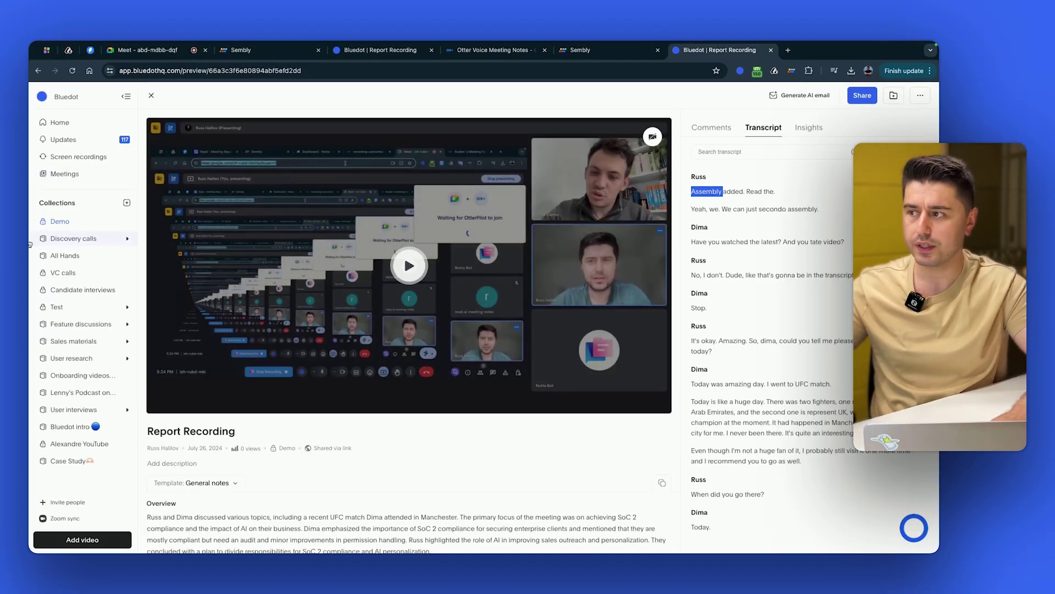
Open the Bluedot | Demo recording from the Demo collection's Screen recordings list.
click(58, 223)
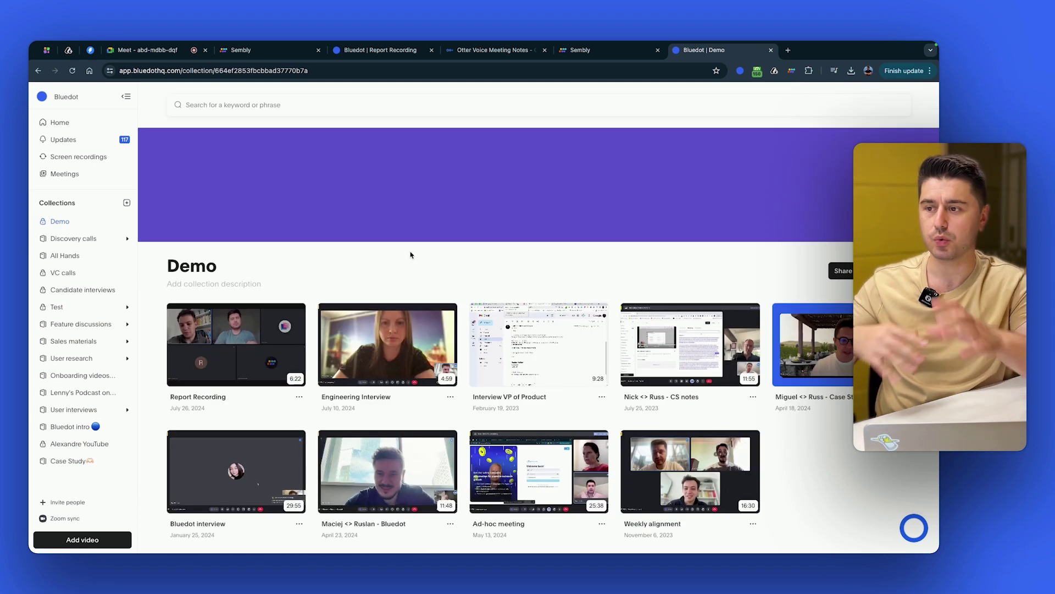
scroll(410, 255, down, 1)
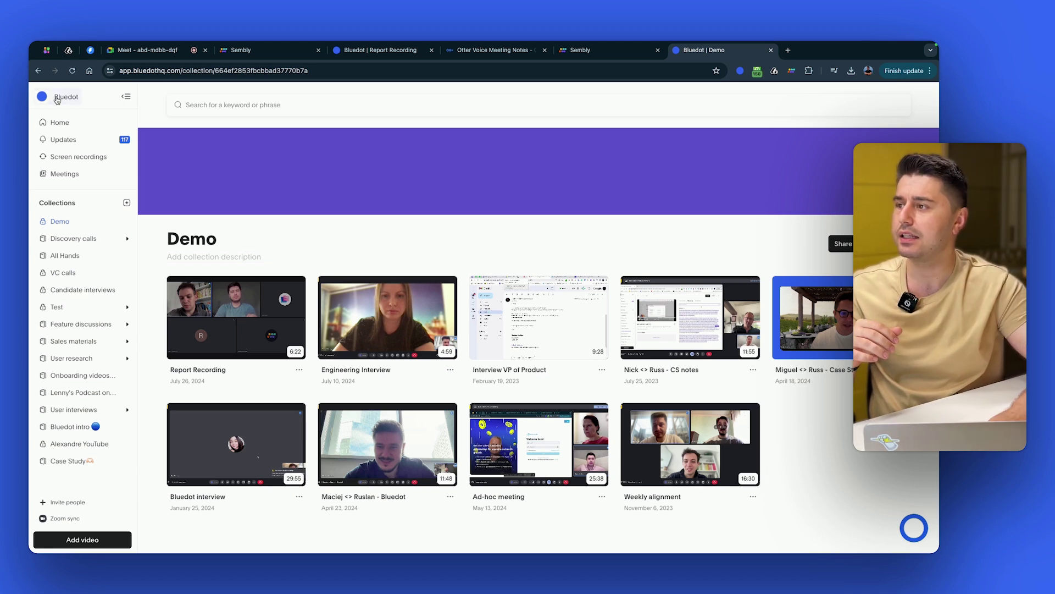
click(76, 157)
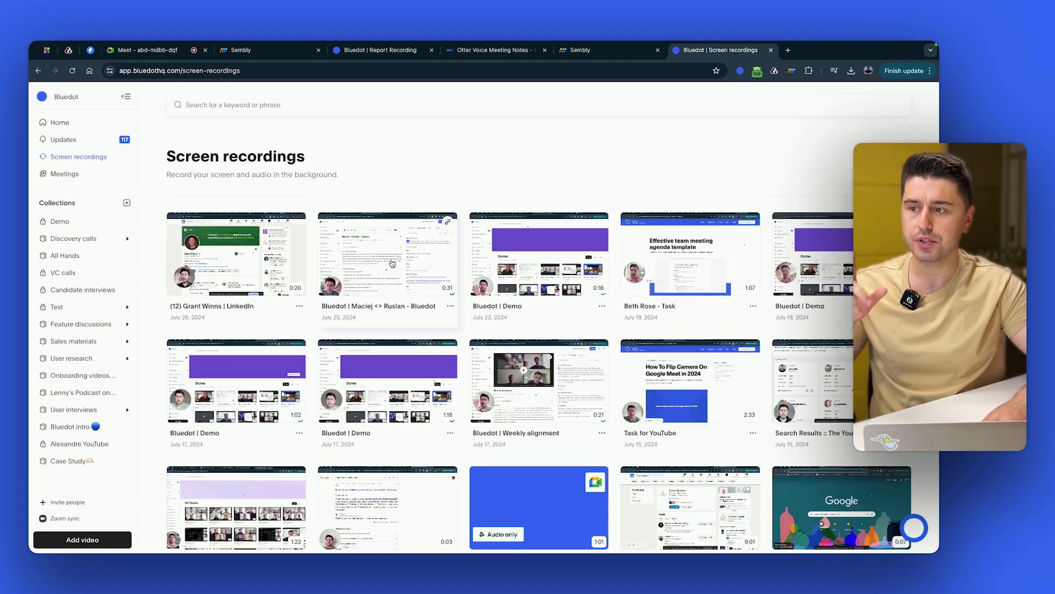
click(506, 274)
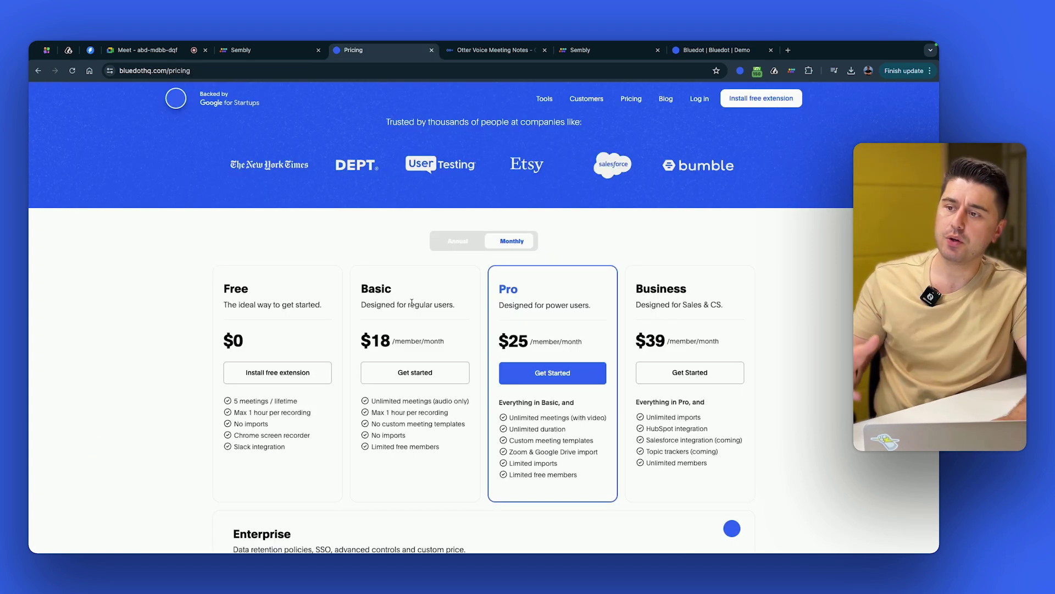
Scroll through Bluedot's Free, Basic, Pro and Business pricing cards to compare the plans.
scroll(423, 318, down, 1)
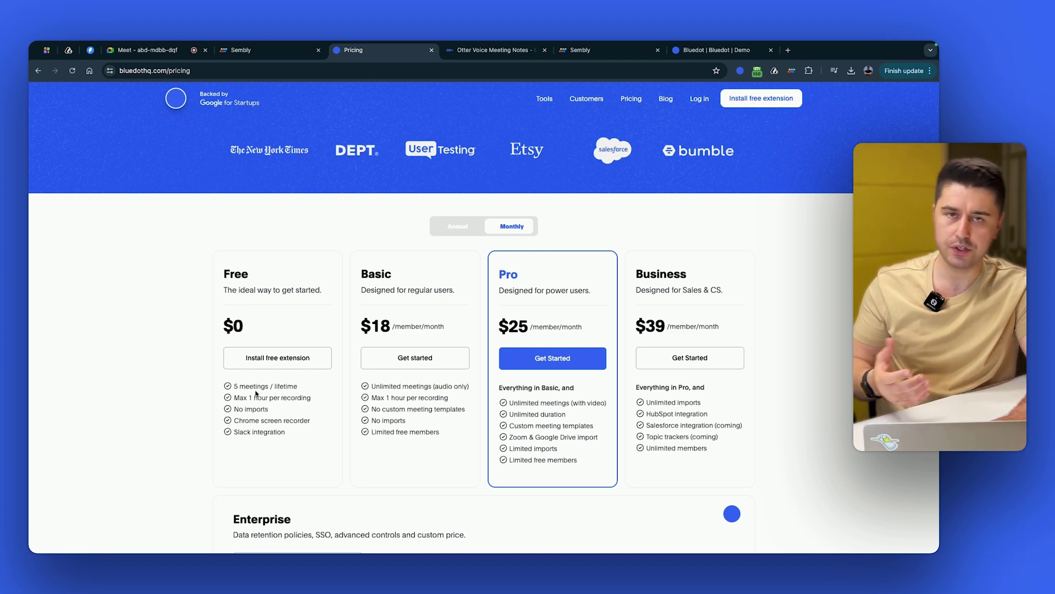
scroll(433, 315, down, 1)
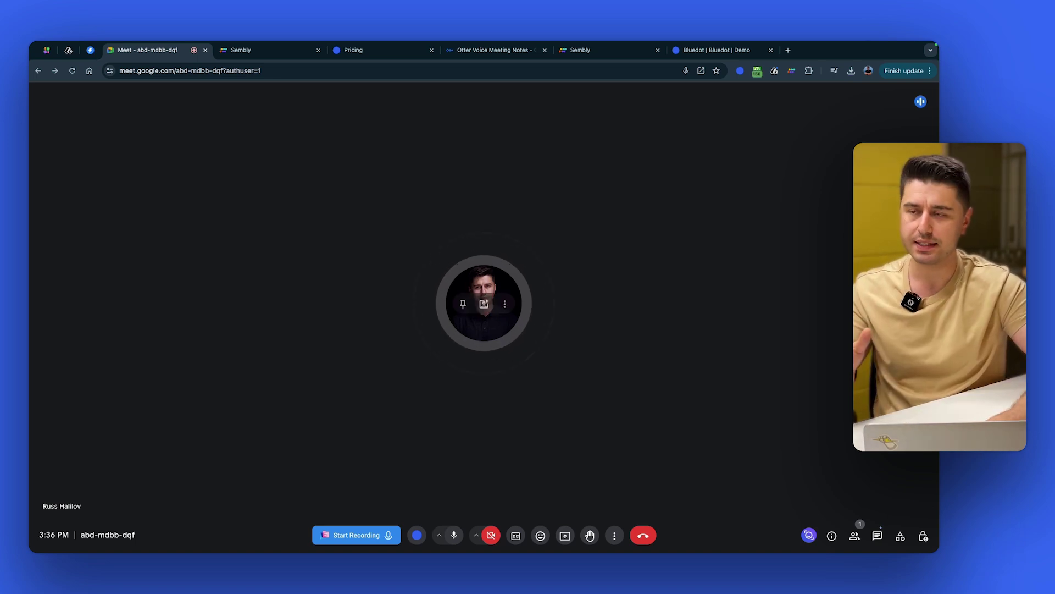
Close the leftover Bluedot, Pricing and Sembly tabs, leaving the Otter home page in front.
click(770, 50)
click(432, 50)
click(385, 50)
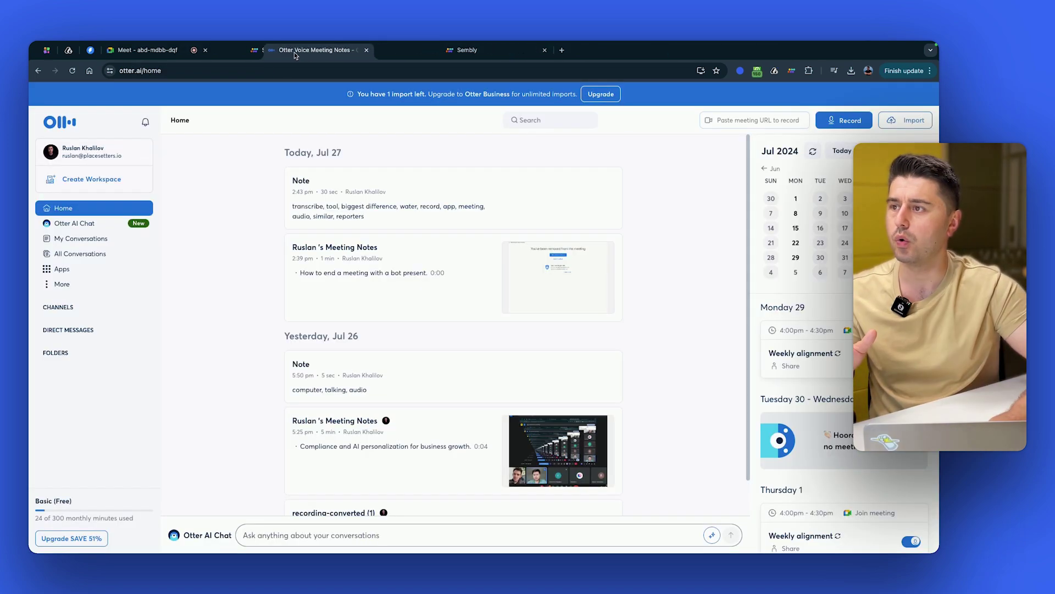
click(319, 50)
click(431, 50)
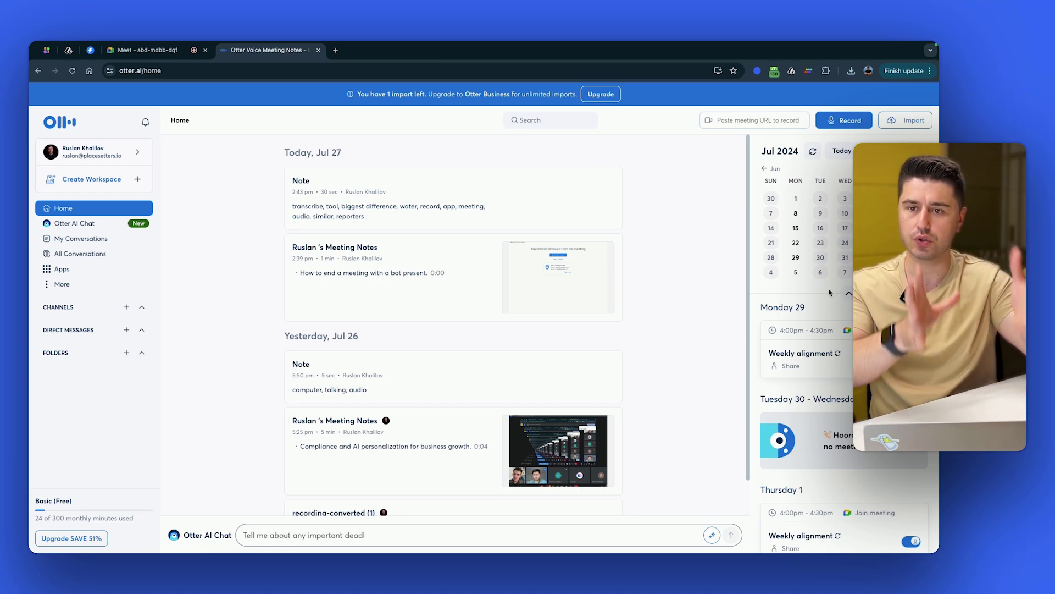
scroll(816, 424, up, 4)
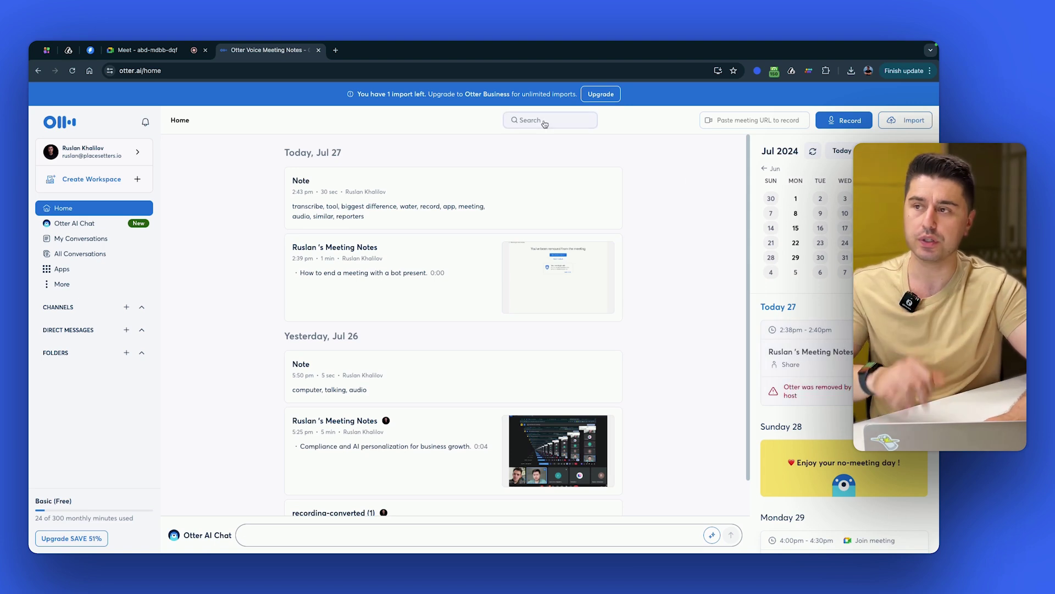
Copy the Google Meet link and paste it into Otter's Paste meeting URL field.
click(165, 50)
click(259, 70)
key(ctrl+c)
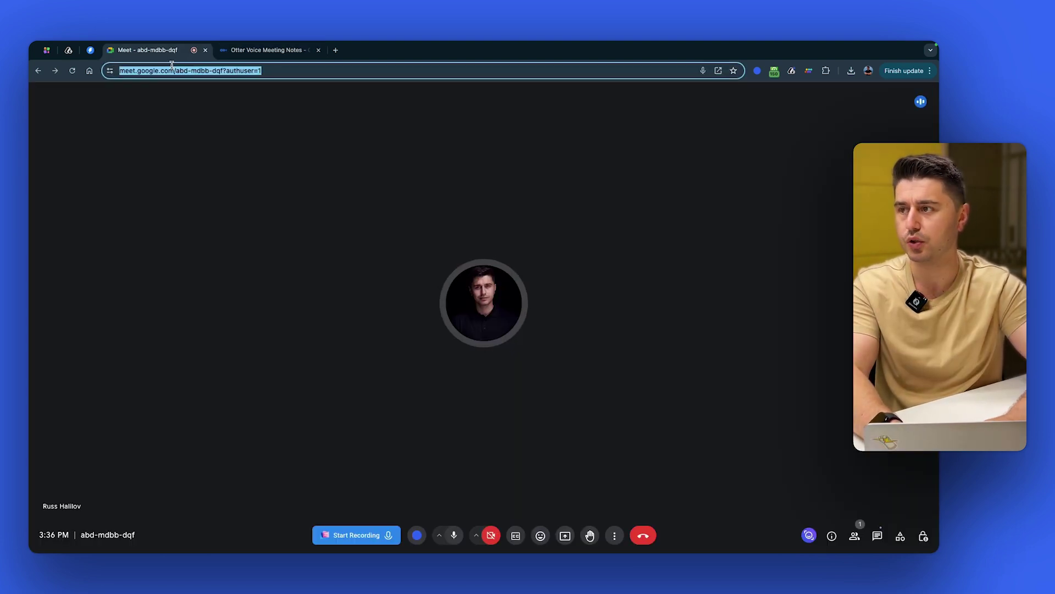
click(264, 50)
click(766, 120)
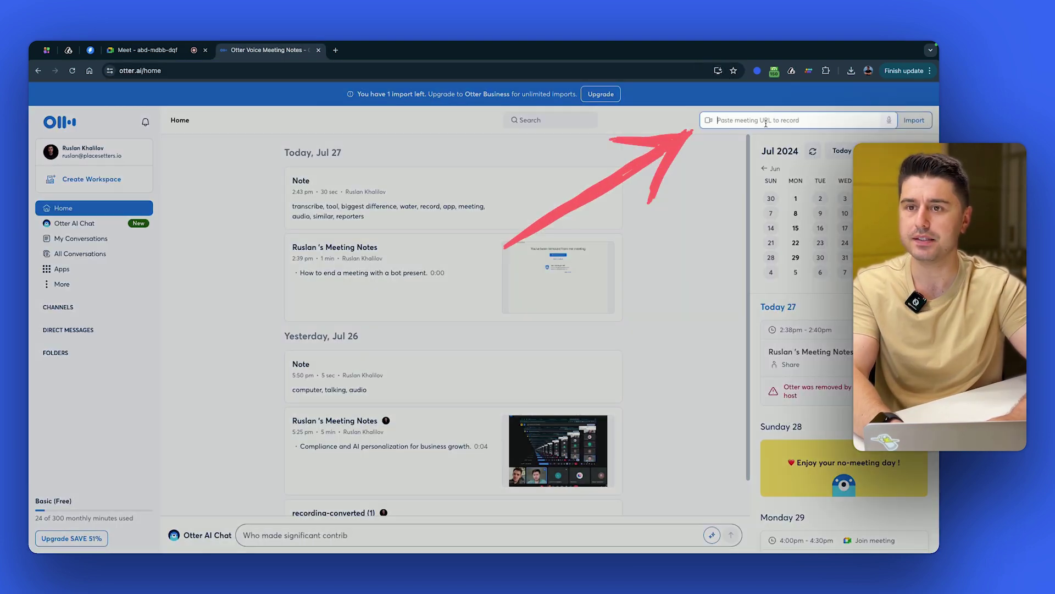
key(ctrl+v)
click(709, 157)
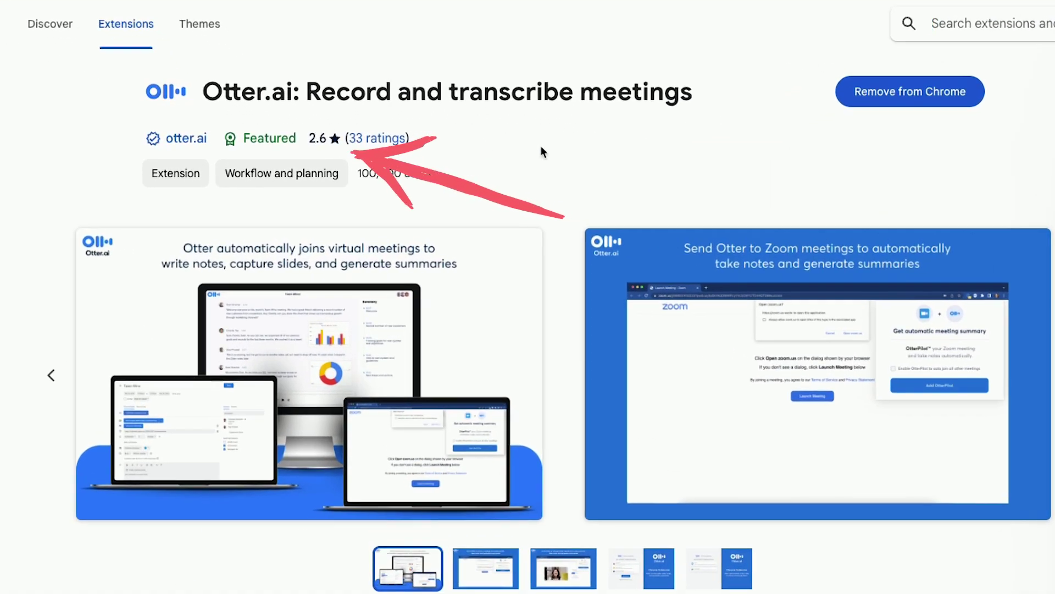
Read the Otter.ai extension's 2.6-star reviews, then go back to the Otter home page.
scroll(577, 308, down, 15)
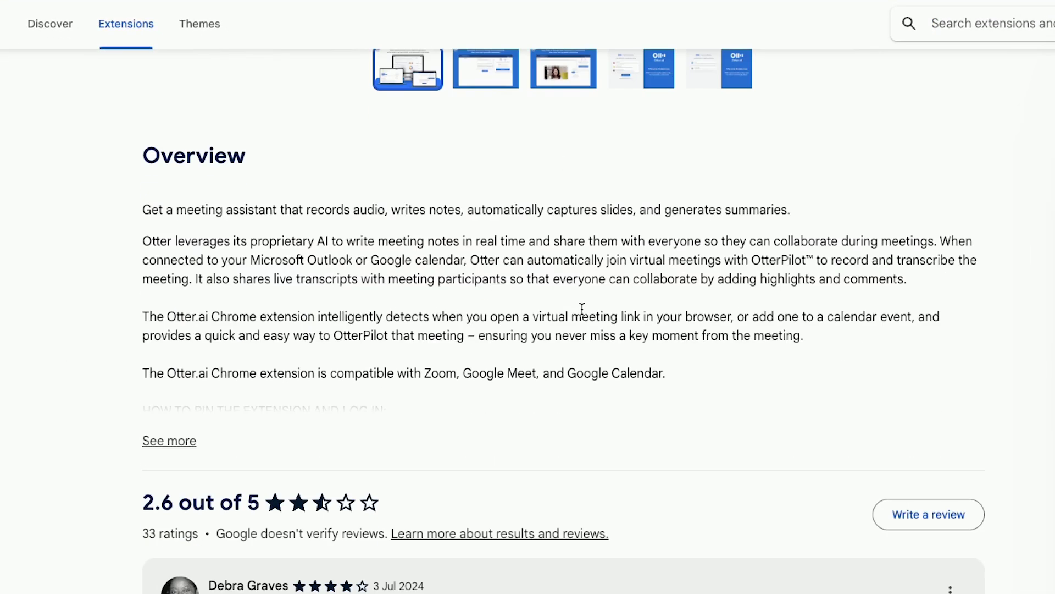
scroll(544, 364, down, 1)
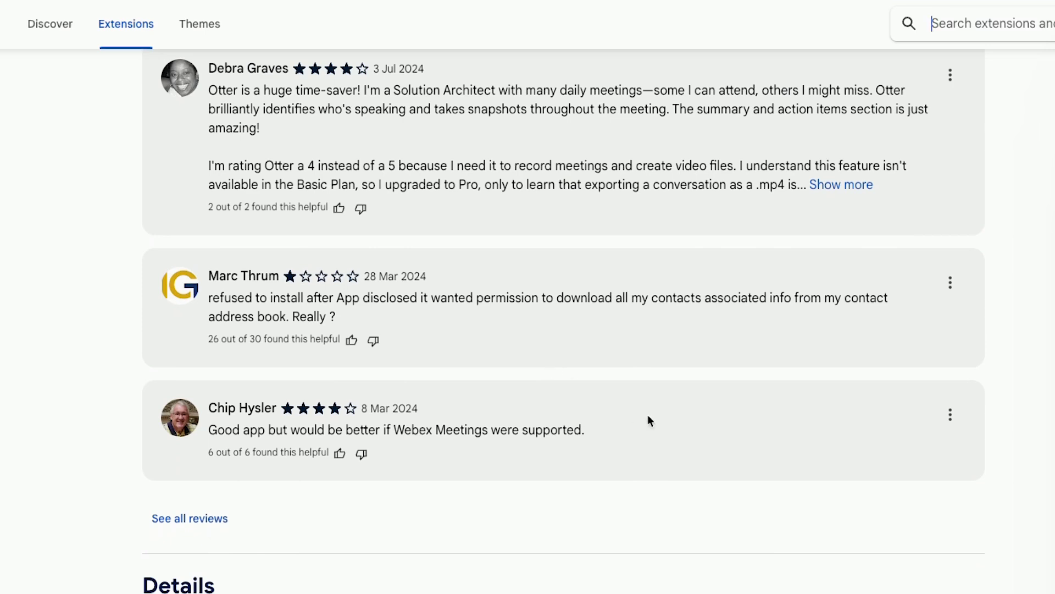
scroll(649, 418, up, 2)
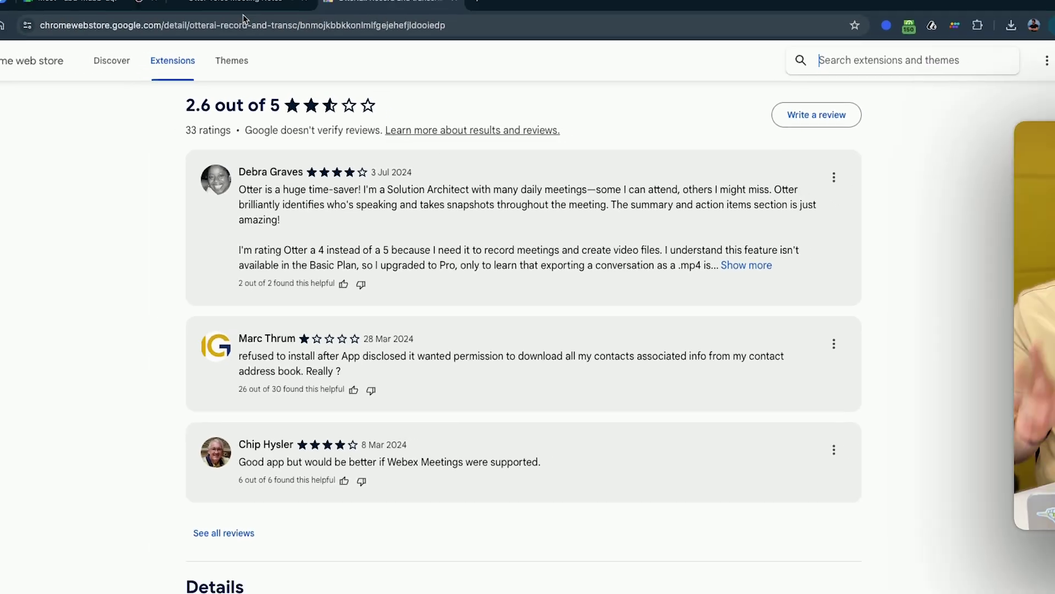
click(269, 51)
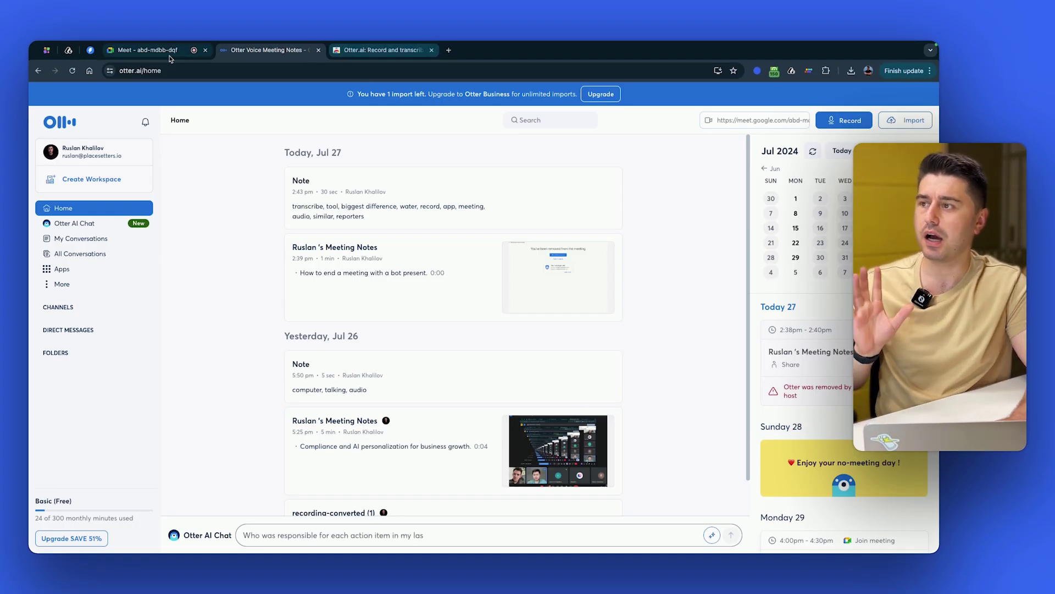
Launch the Otter.ai extension on the Meet call so OtterPilot asks to join.
click(147, 50)
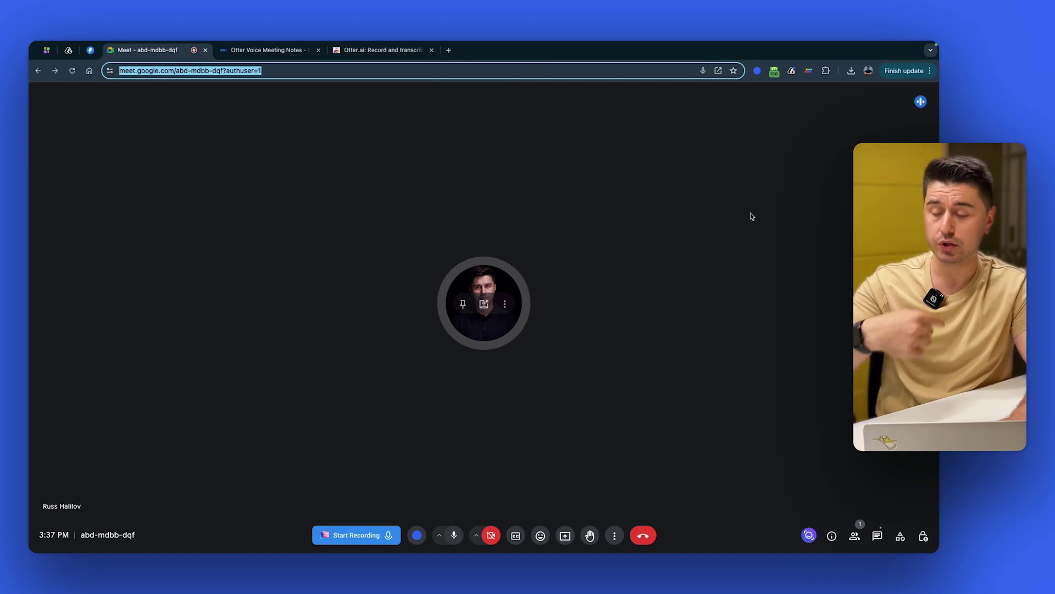
click(826, 72)
scroll(772, 174, down, 2)
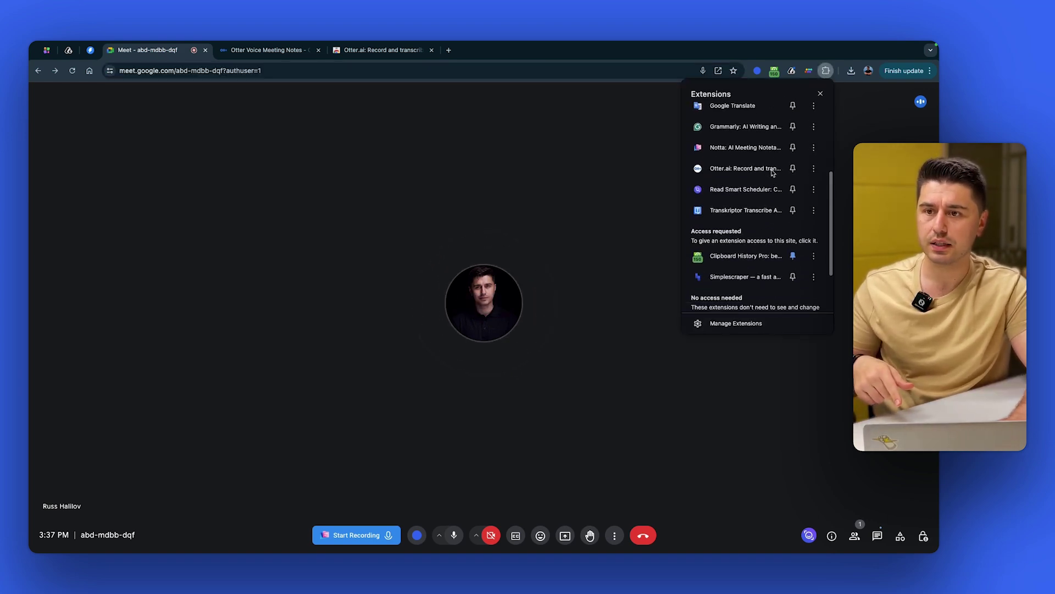
key(Escape)
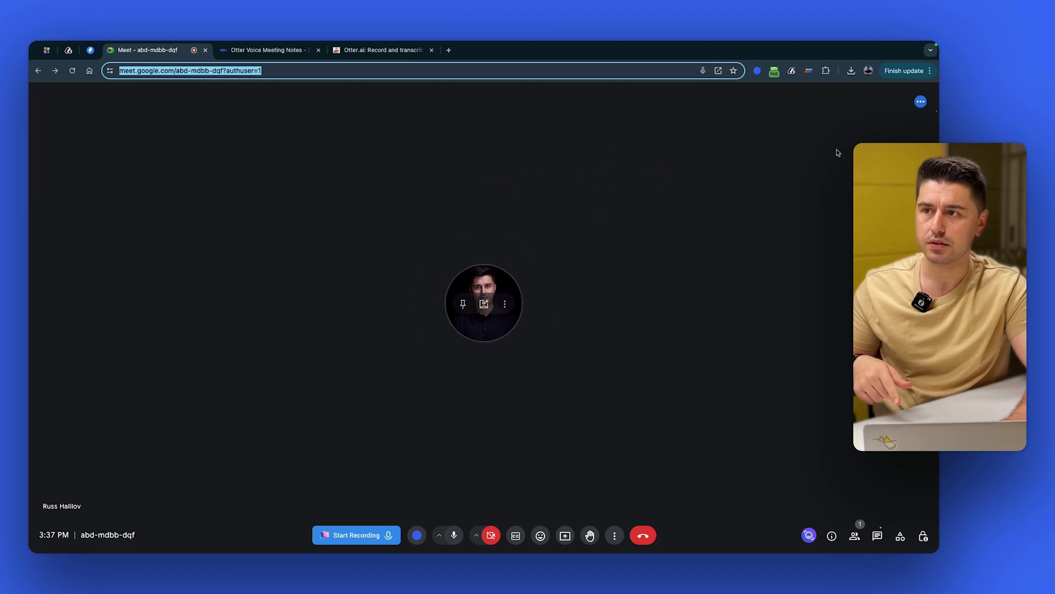
click(826, 72)
click(826, 72)
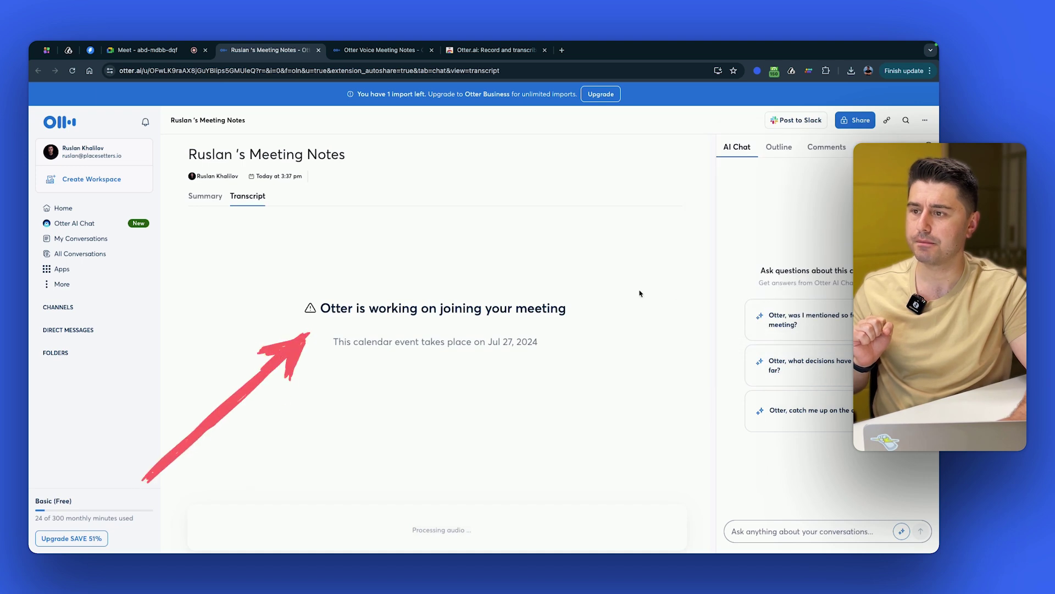
click(168, 54)
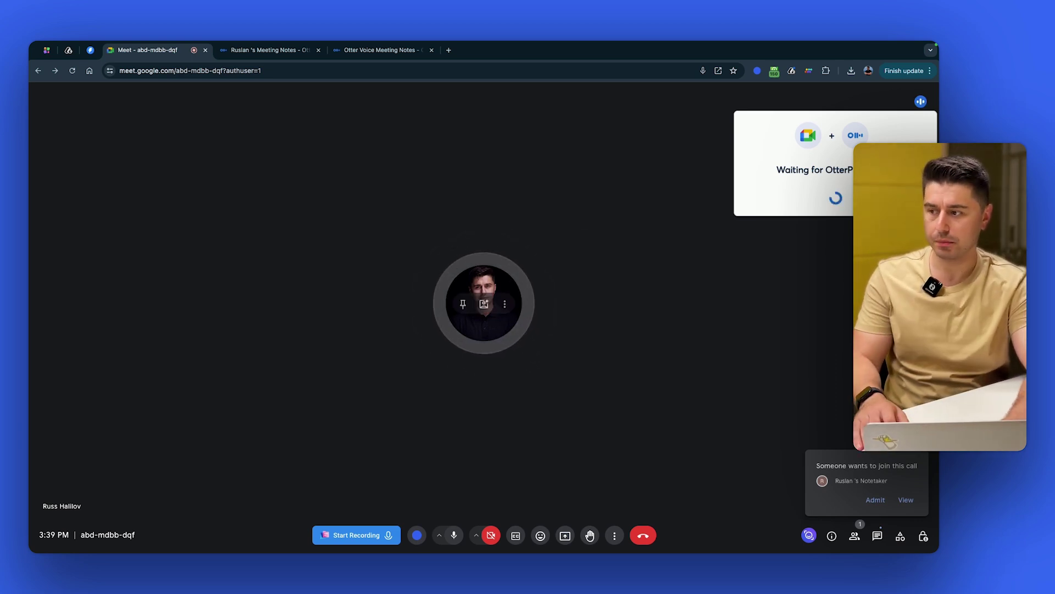
Admit the Otter notetaker and open its live meeting notes in a new tab.
click(875, 500)
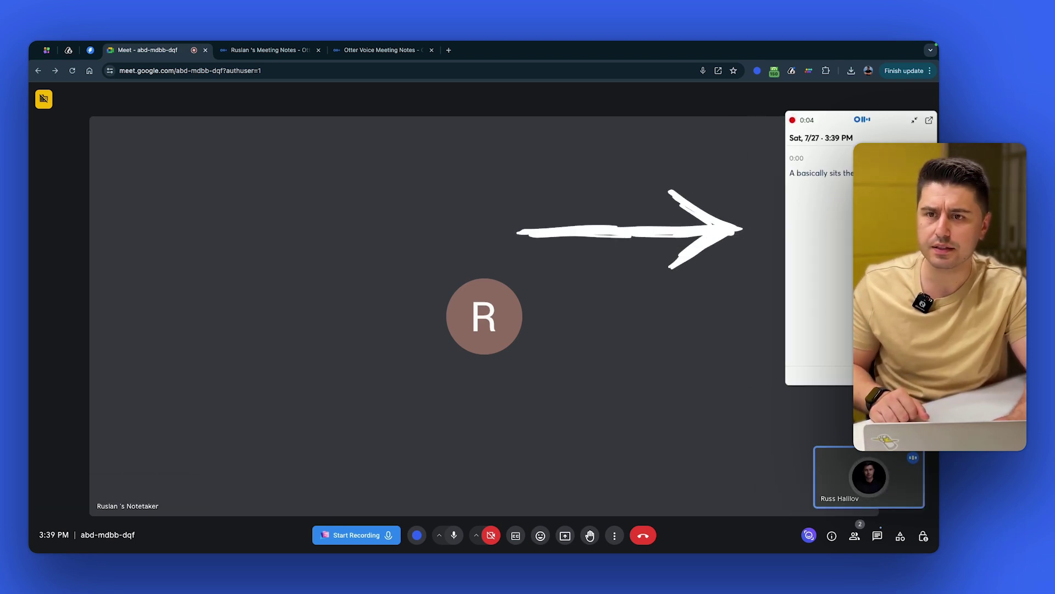
click(915, 120)
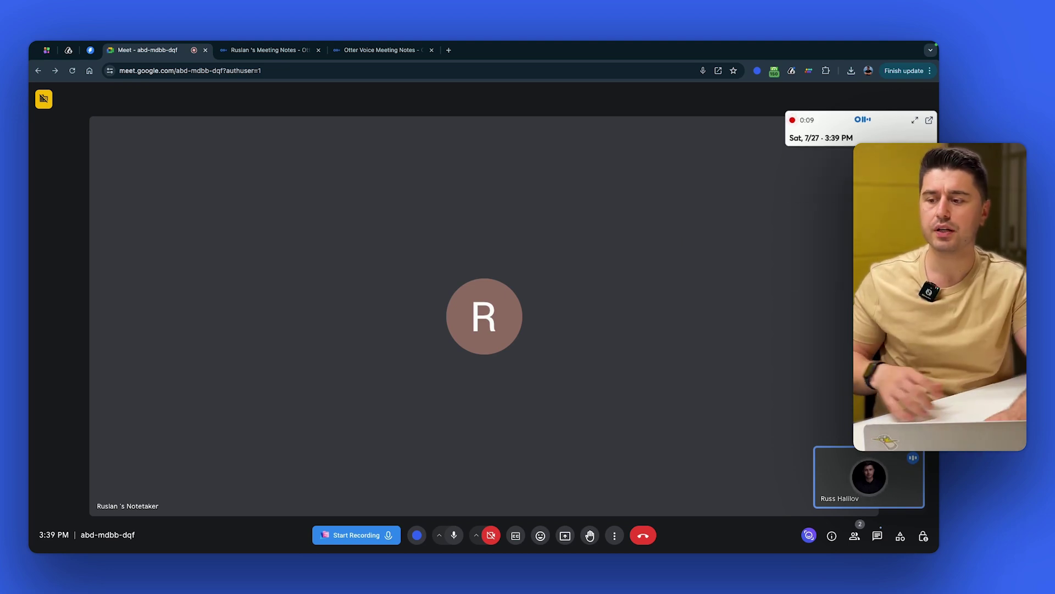
click(915, 120)
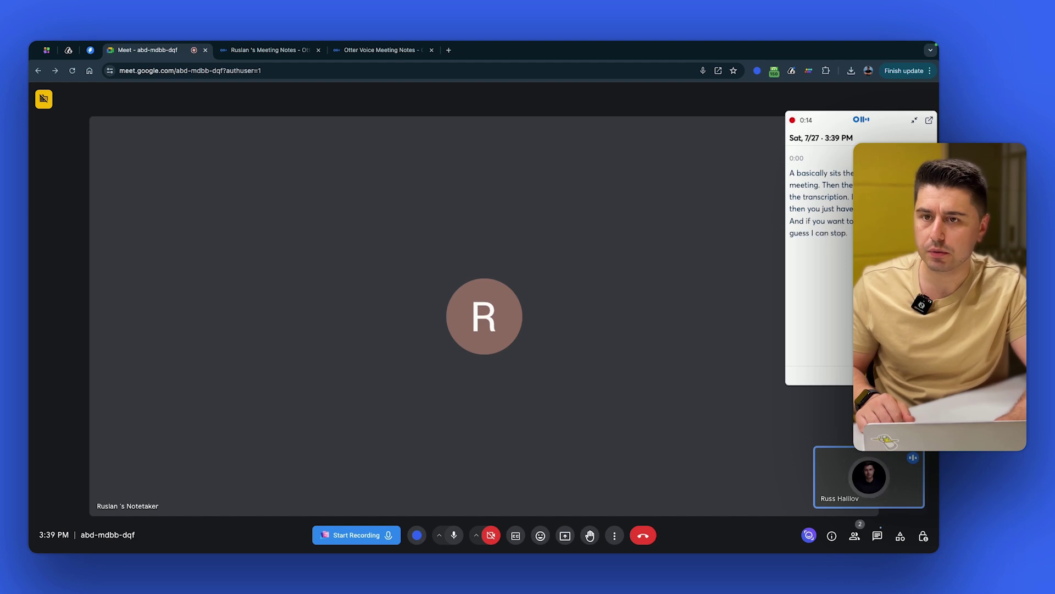
click(929, 121)
click(148, 50)
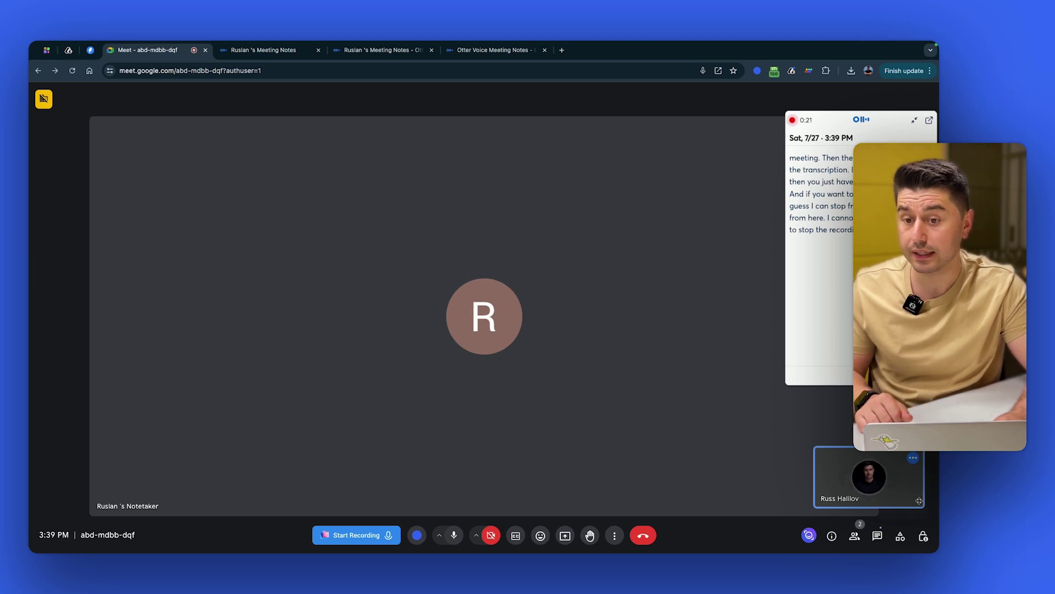
Check the notetaker's options in Meet's People list, then switch to the live notes.
click(855, 538)
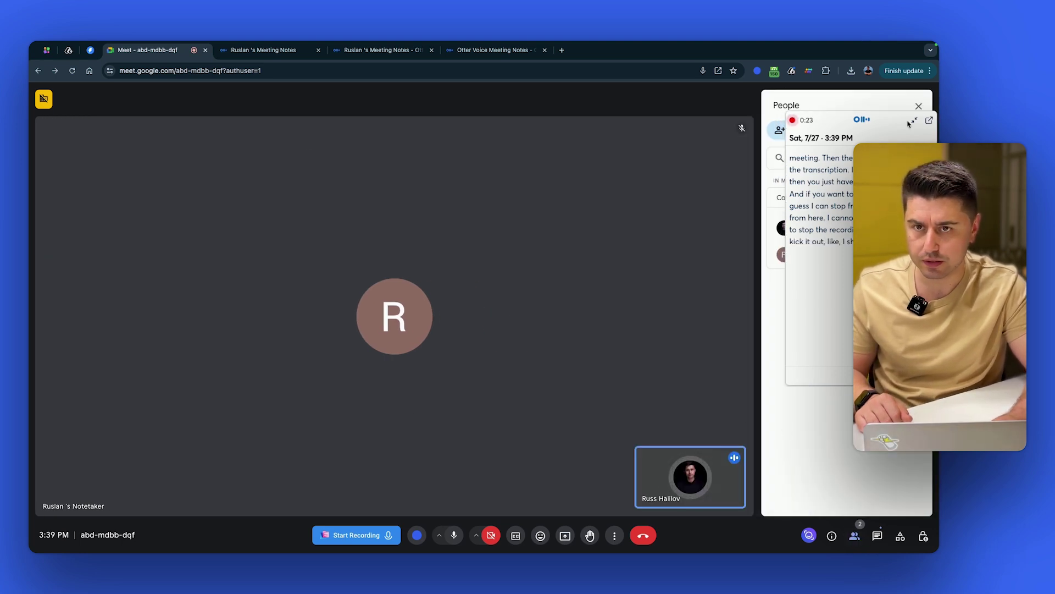
click(917, 254)
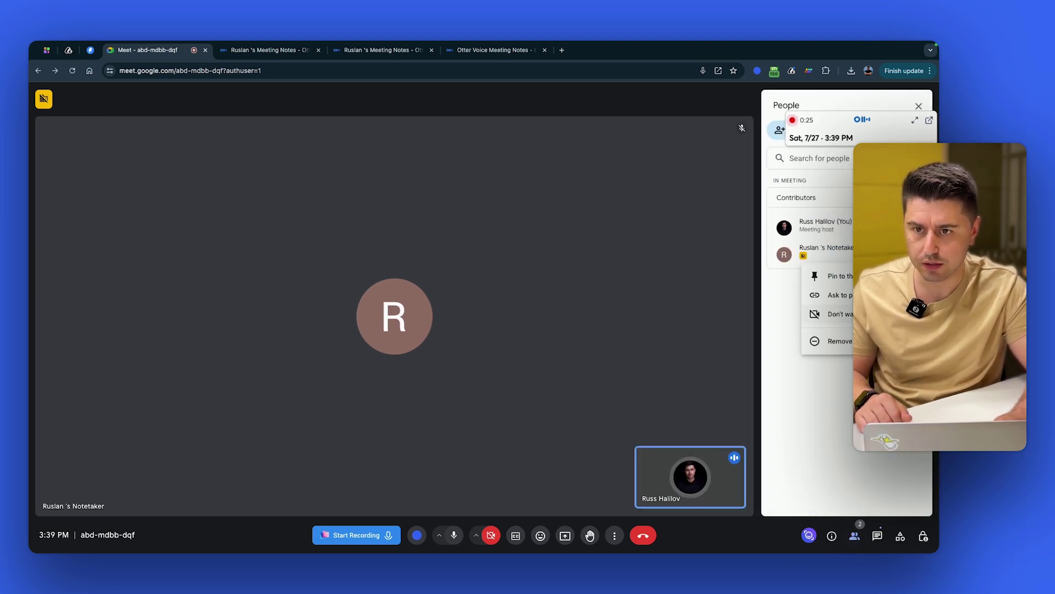
key(Escape)
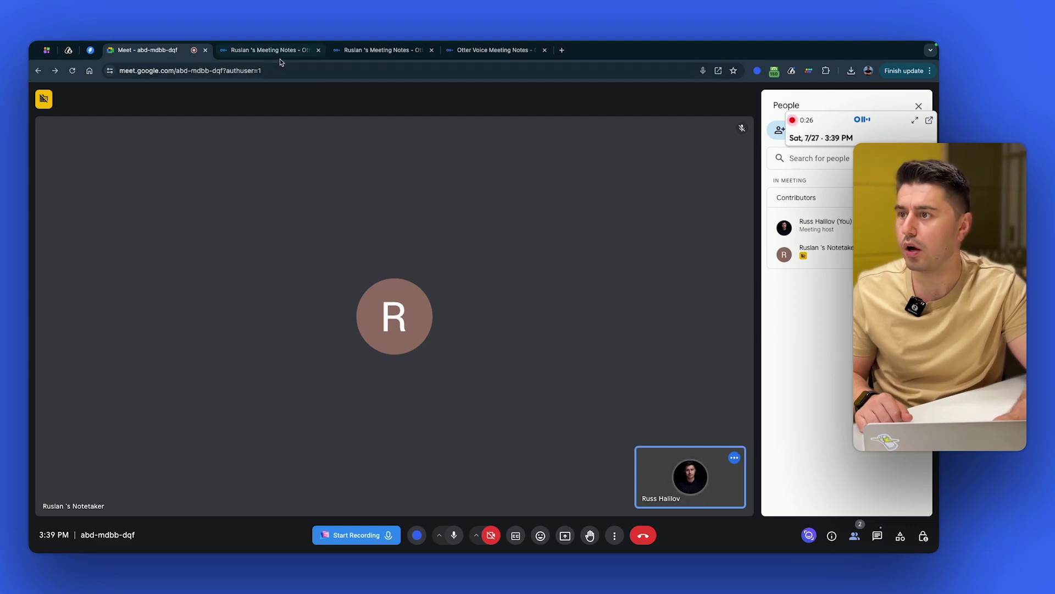
click(272, 51)
Turn off OtterPilot with 'Yes, turn it off' and close Meet's People panel.
click(259, 533)
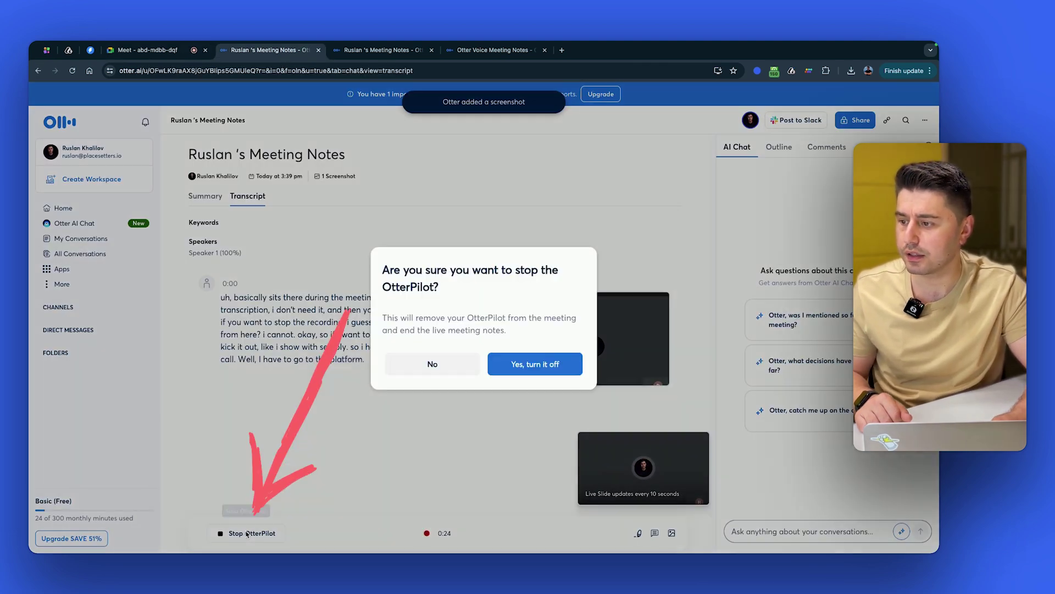
click(546, 374)
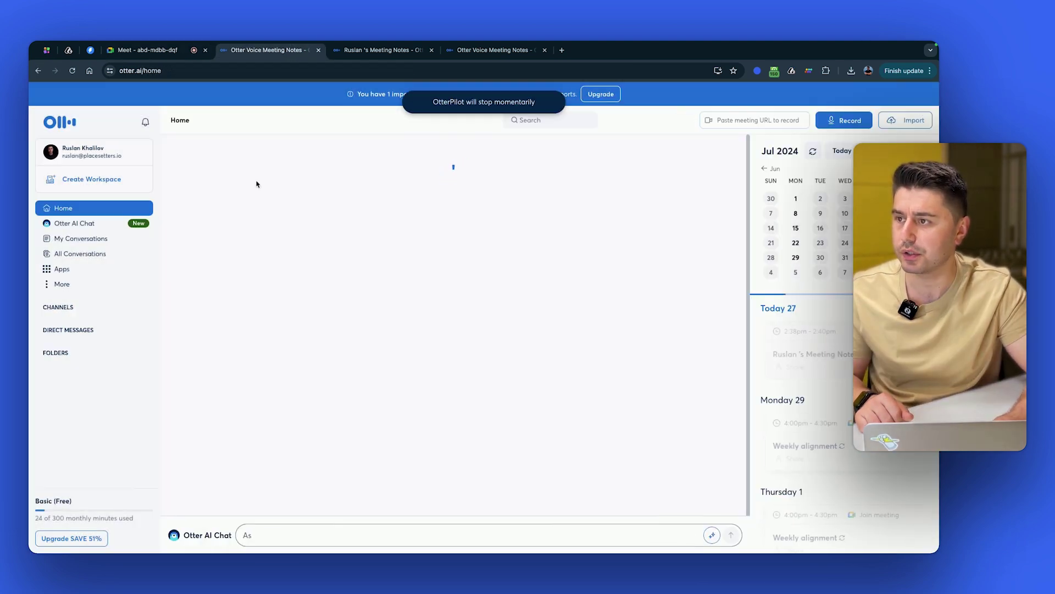
click(160, 49)
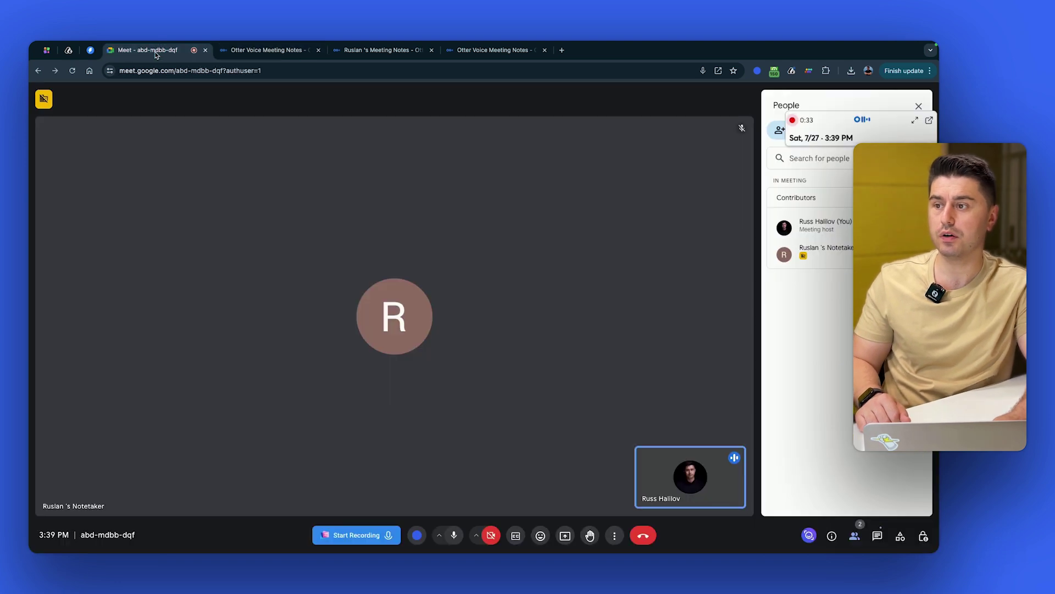
click(919, 105)
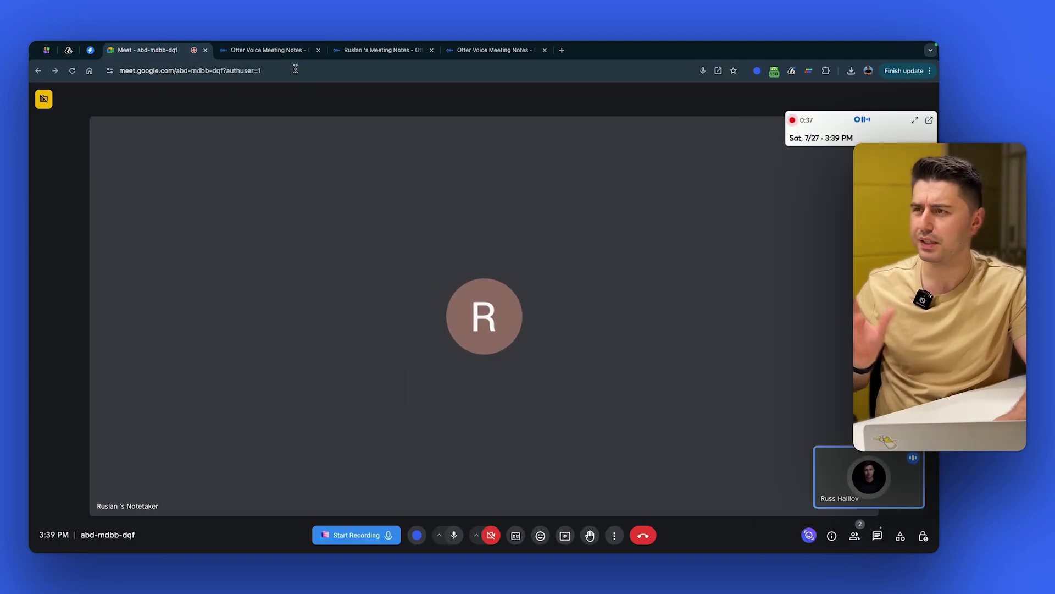
click(267, 50)
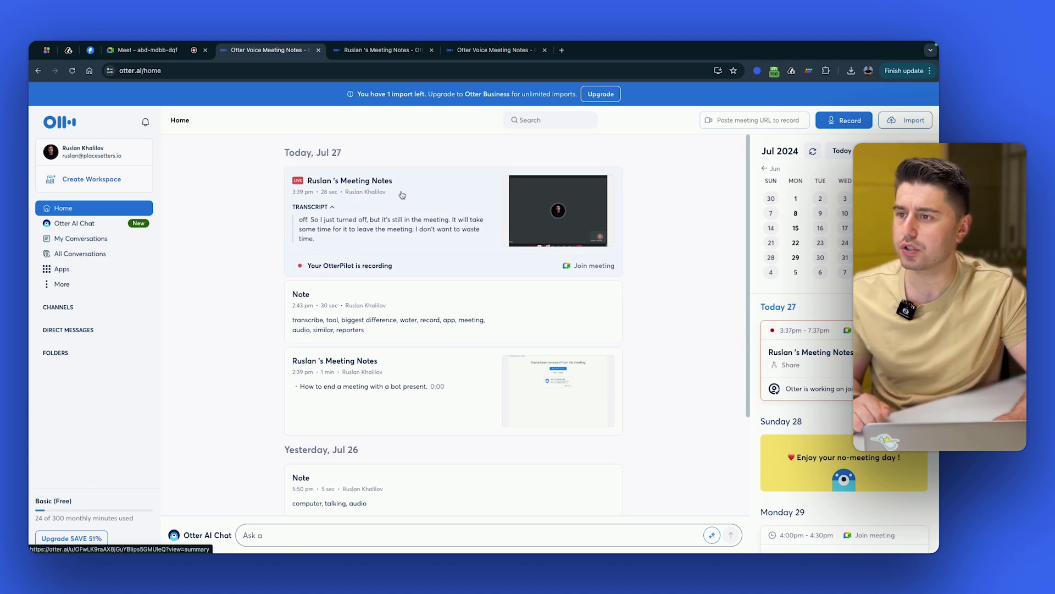
click(428, 198)
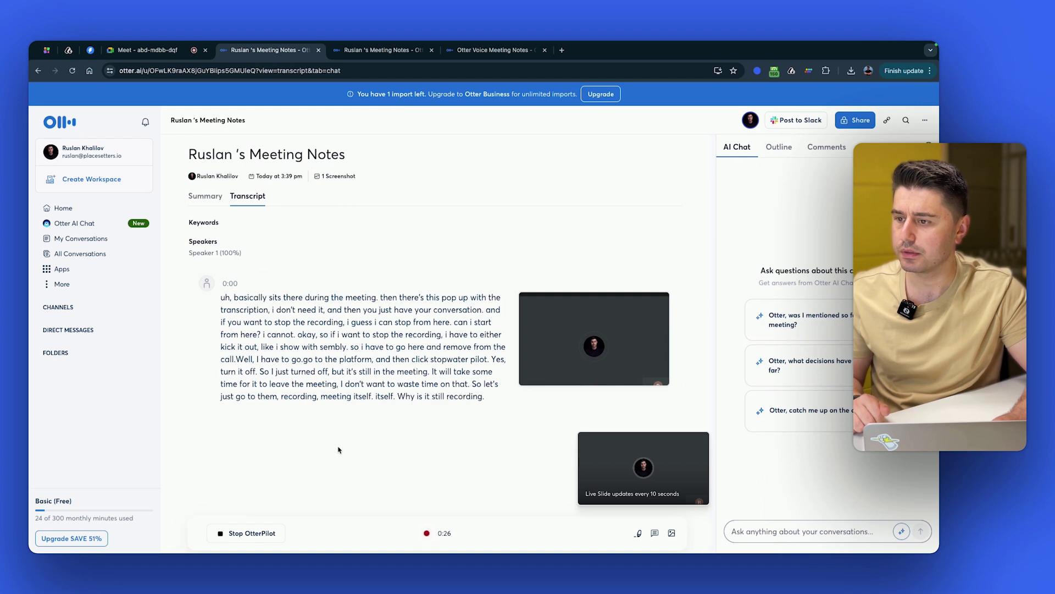
click(253, 532)
click(529, 362)
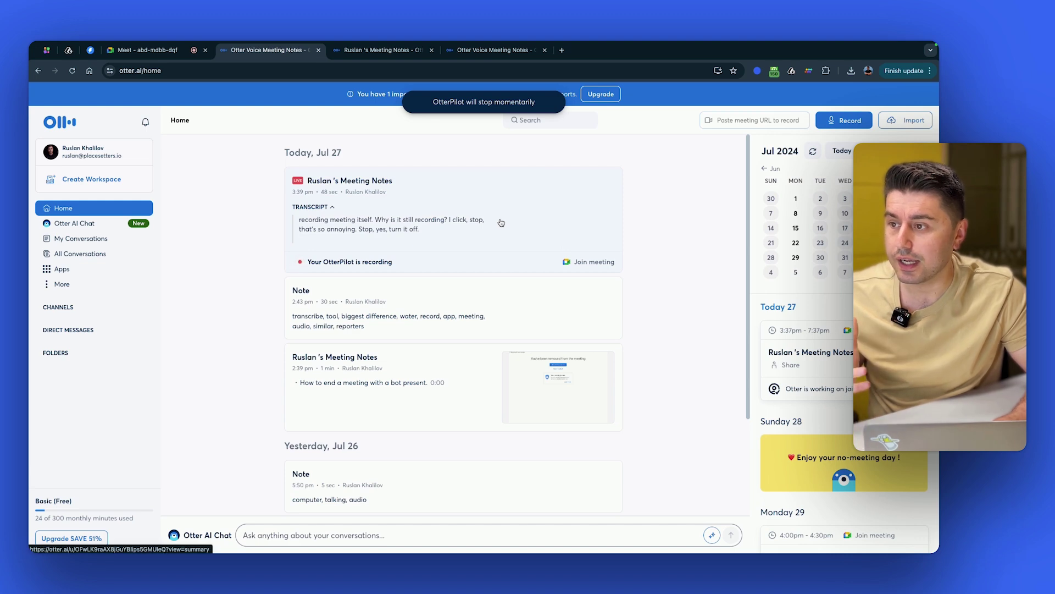
Reopen the 50-second meeting notes to review the transcript and its screenshot.
click(501, 222)
scroll(492, 399, down, 1)
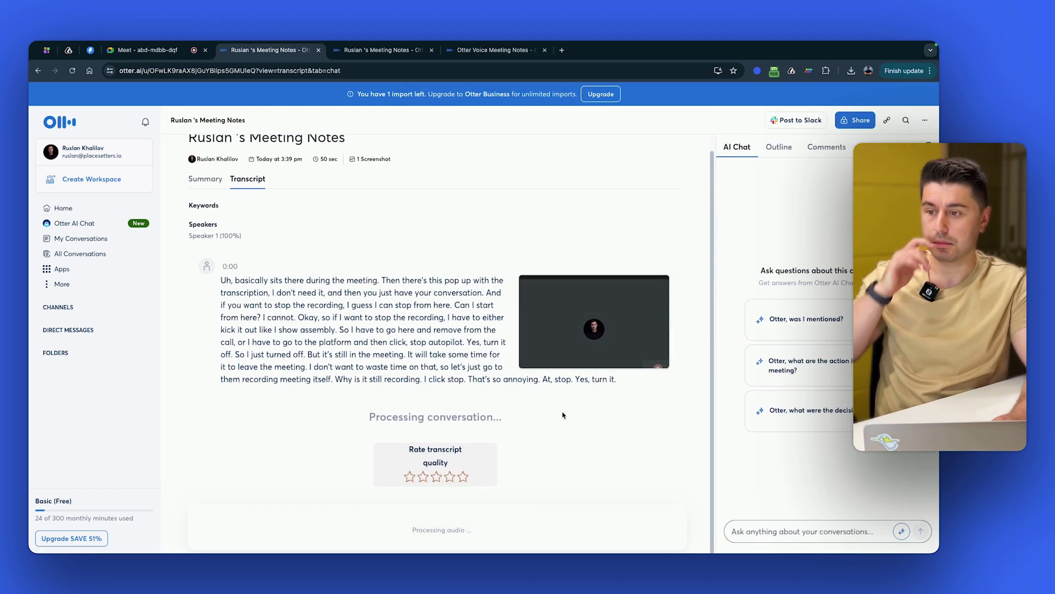
triple_click(241, 283)
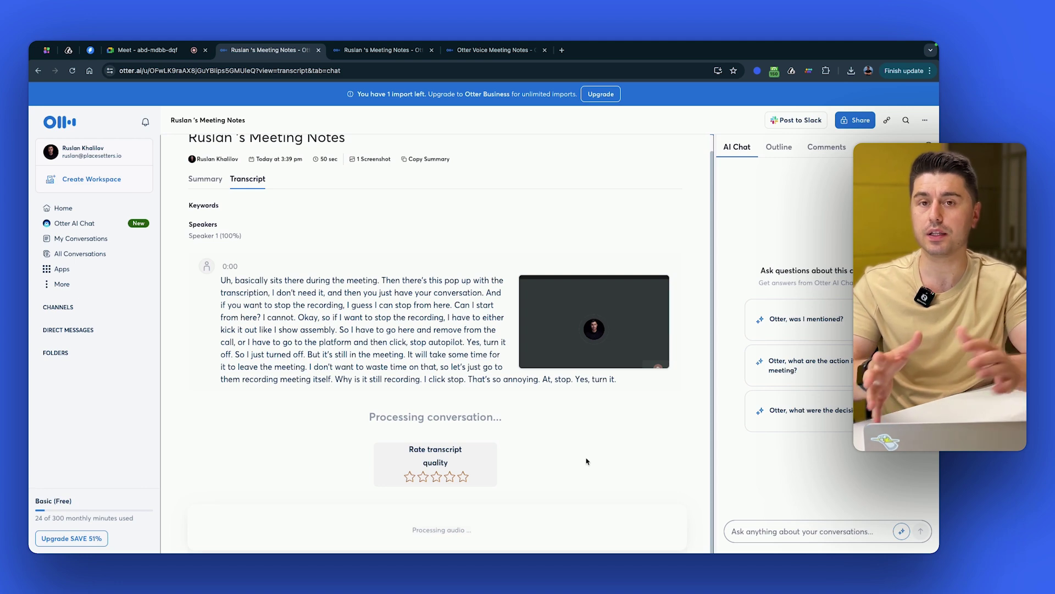
click(610, 341)
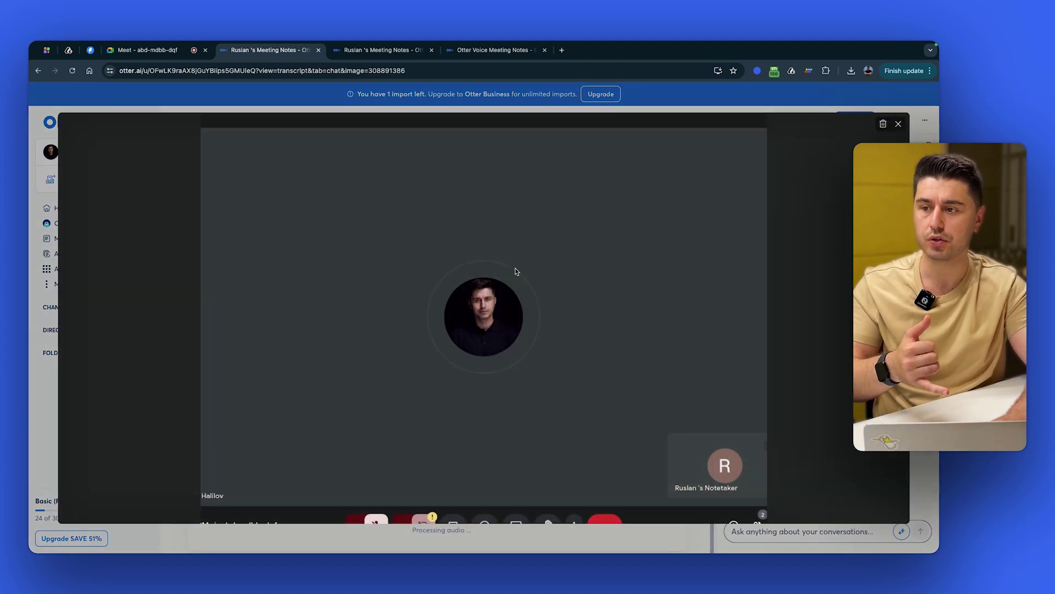
click(898, 123)
click(246, 279)
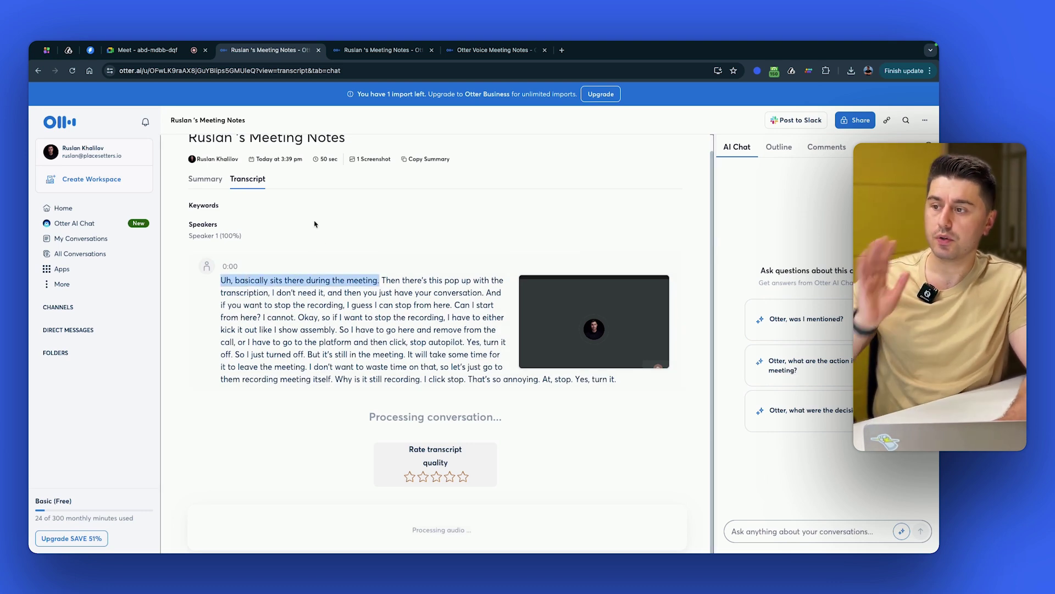
Open yesterday's 5:25 pm meeting notes, look at the Transcript, and return to Summary.
click(77, 209)
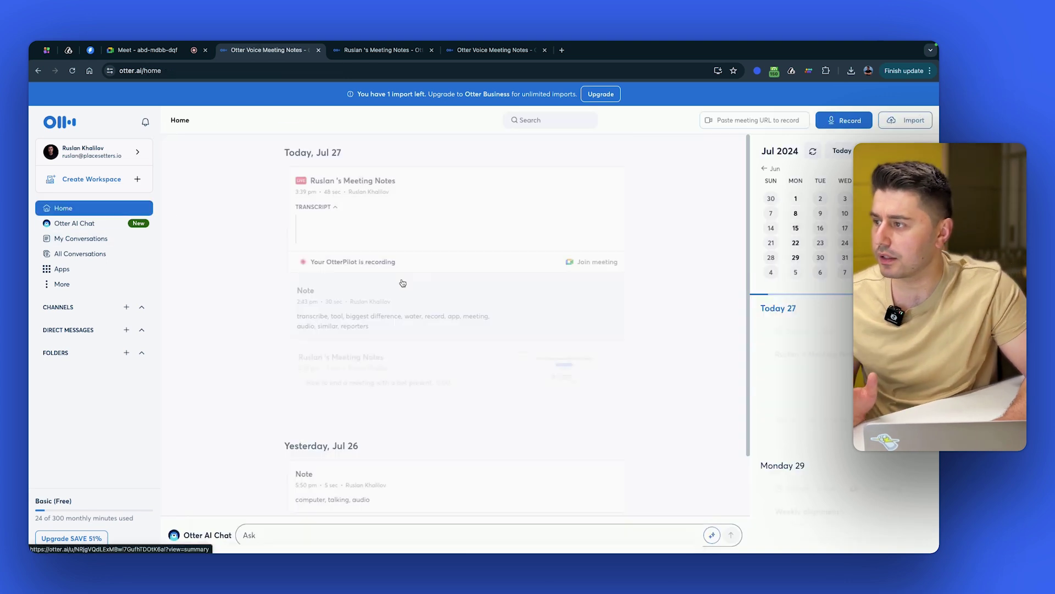
scroll(472, 248, down, 3)
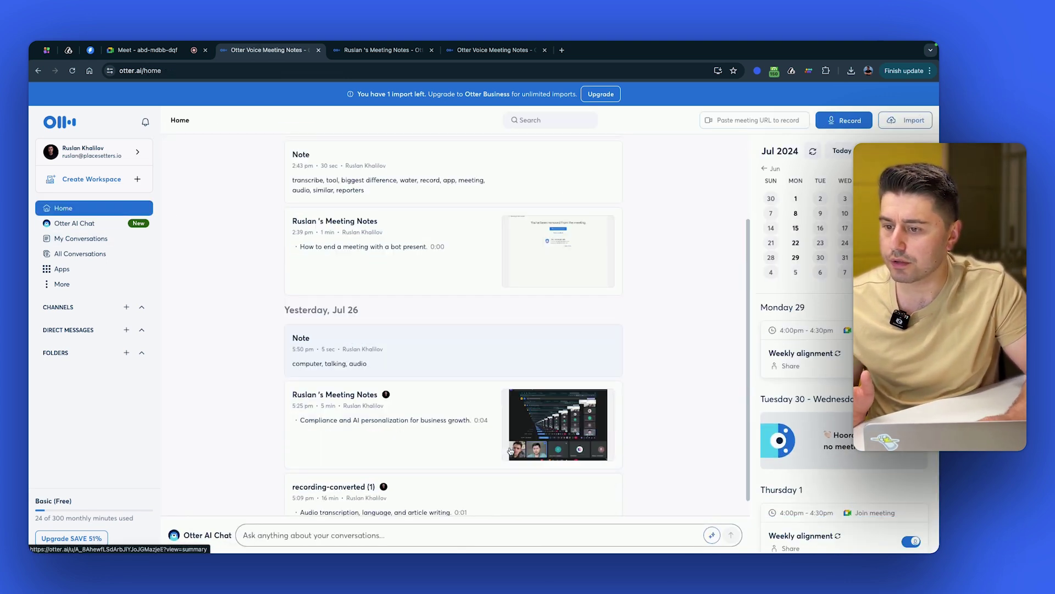
click(470, 372)
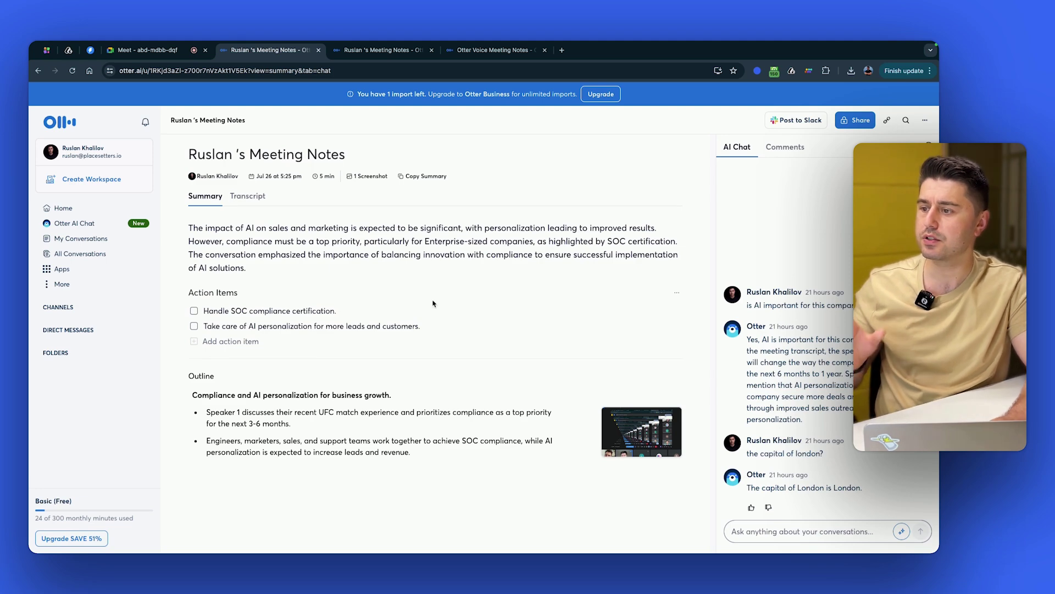
click(249, 195)
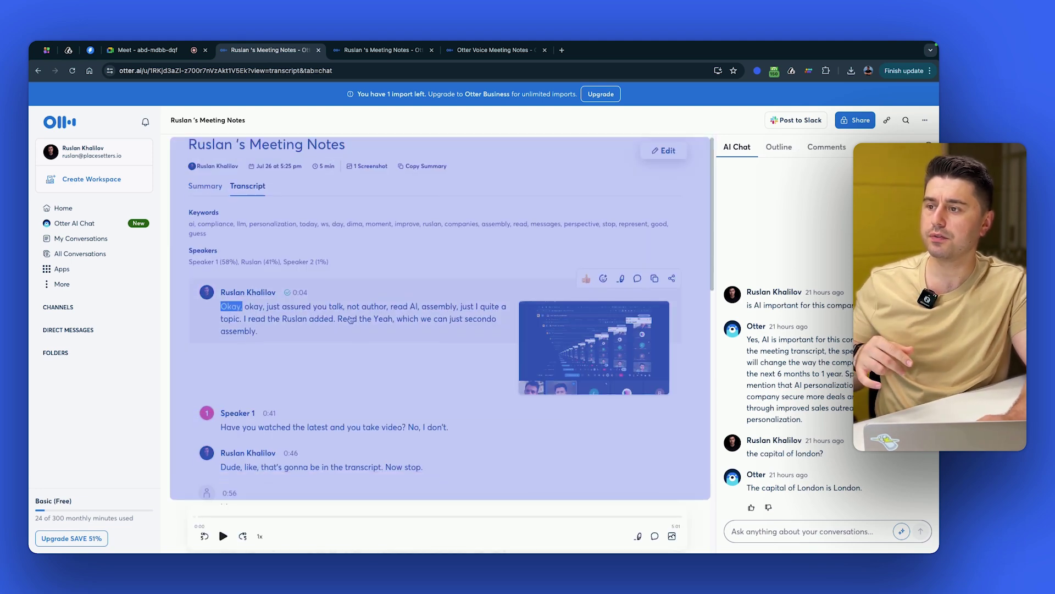
scroll(255, 290, down, 15)
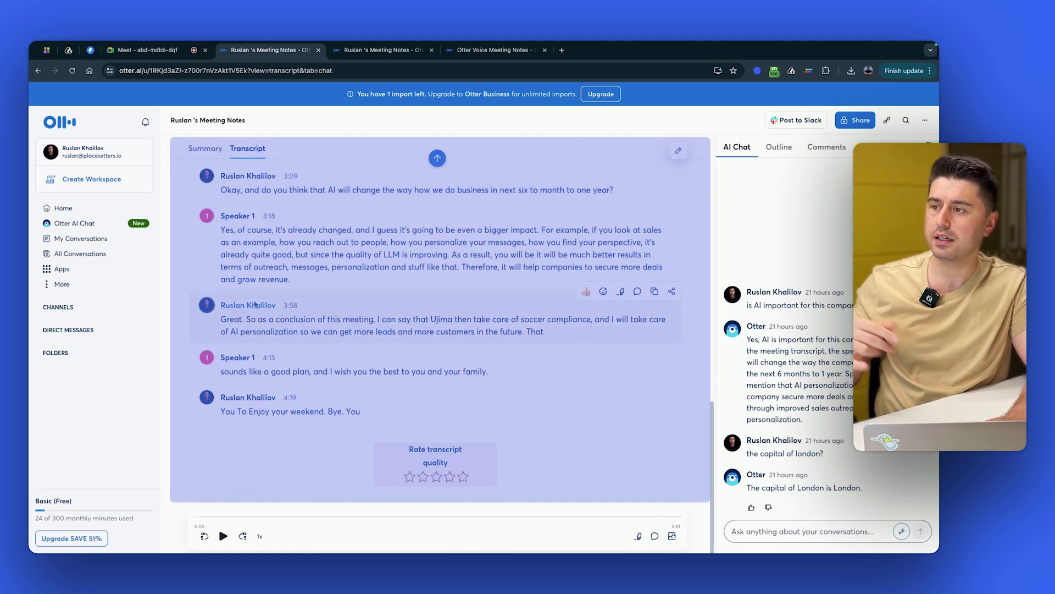
click(206, 148)
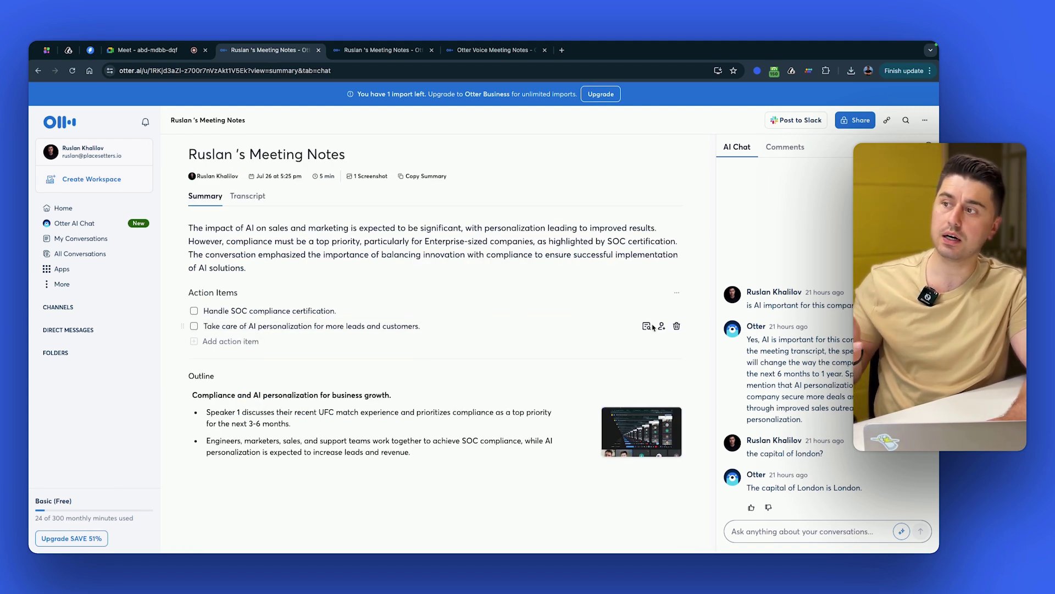
Try the second action item's assignee picker and checkbox, leaving it unchecked.
click(662, 326)
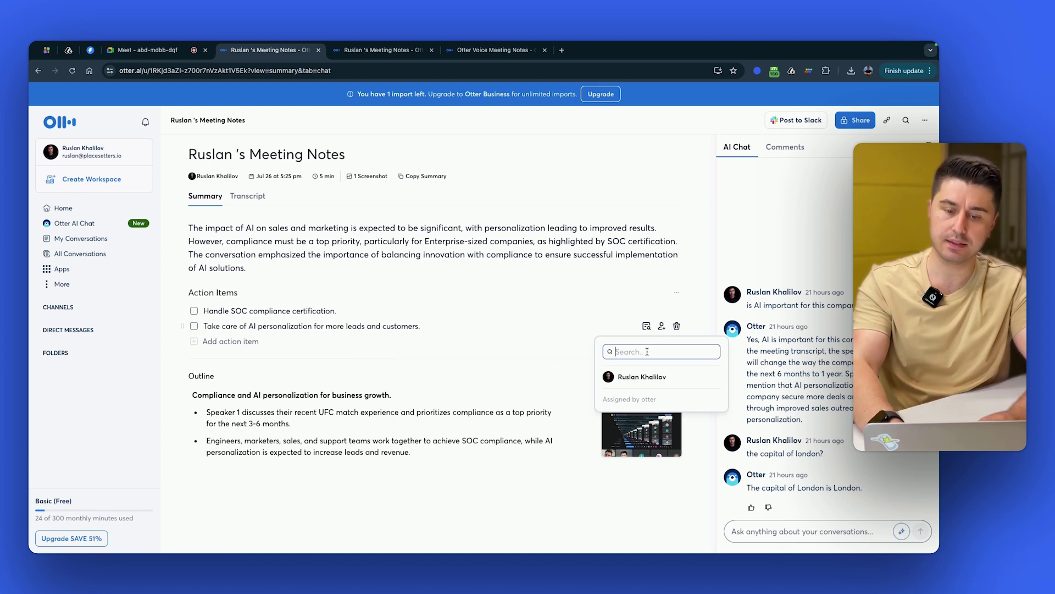
click(662, 326)
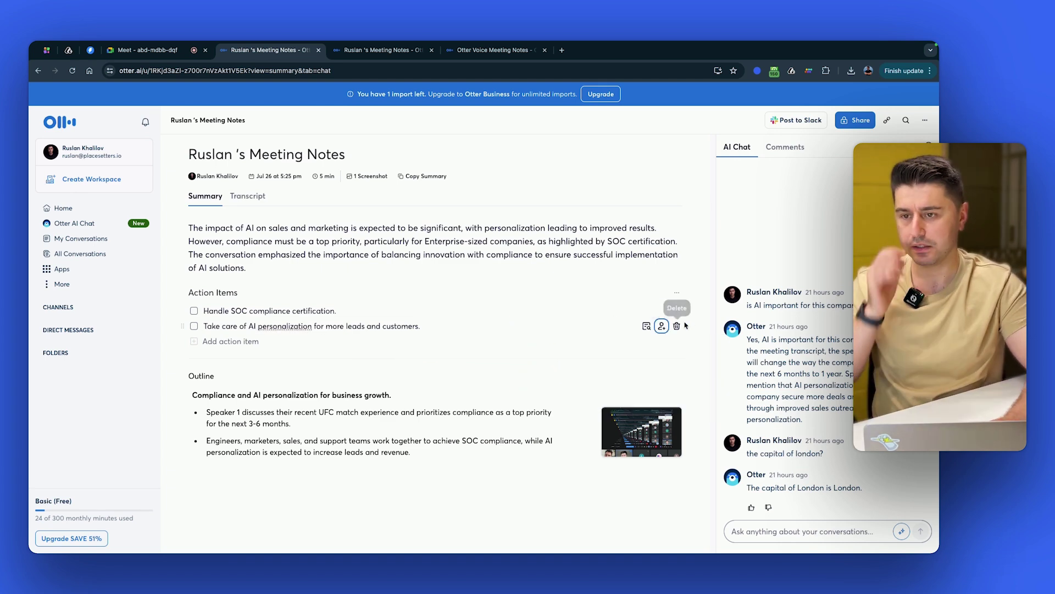
click(194, 327)
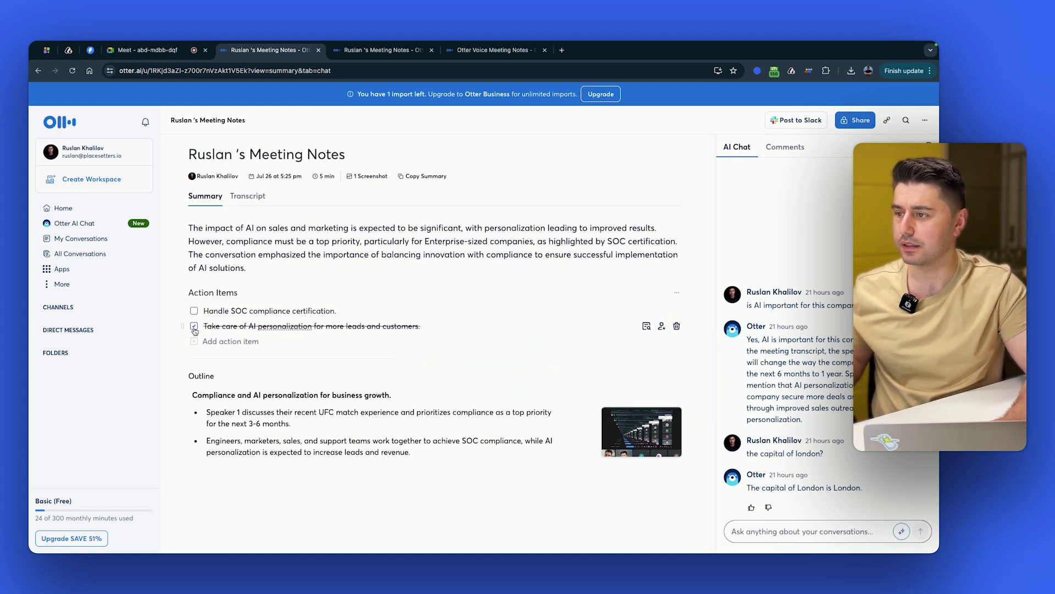
click(194, 327)
click(194, 327)
click(194, 327)
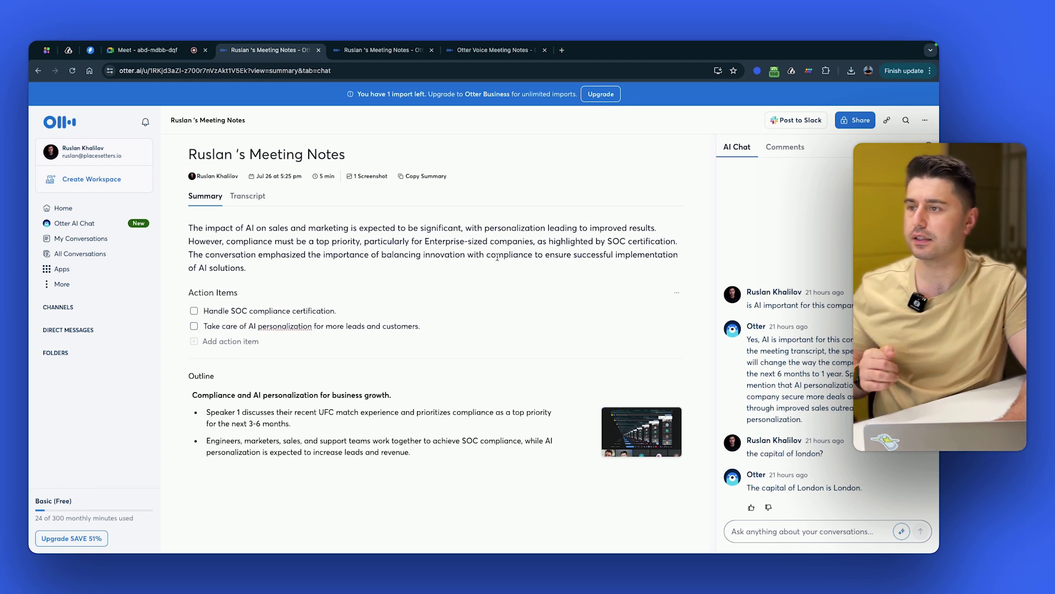
Play and pause the July 26 recording, skim its transcript, and focus the AI Chat box.
click(250, 199)
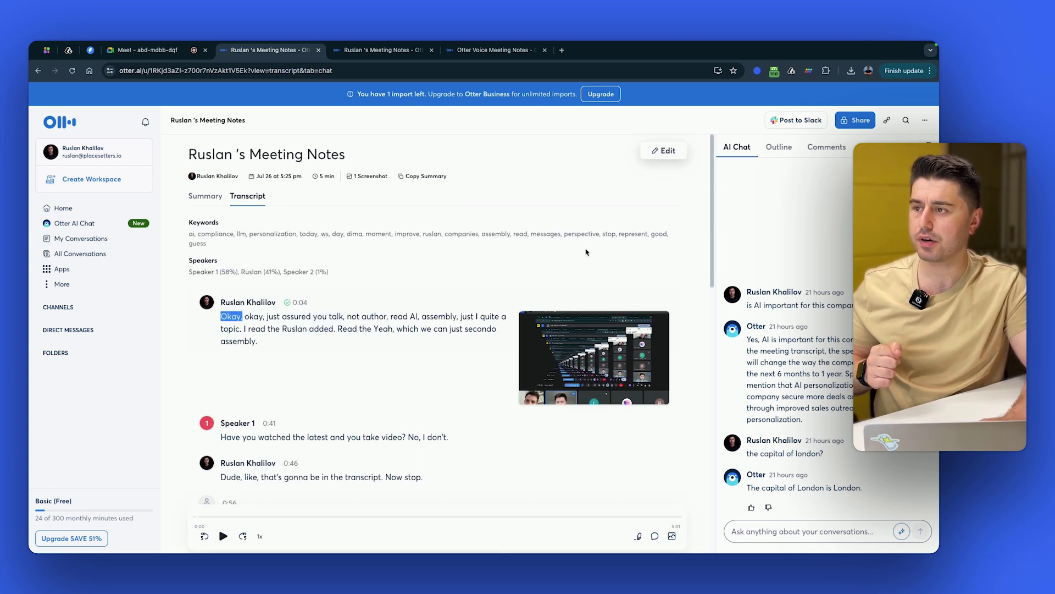
click(220, 538)
click(222, 536)
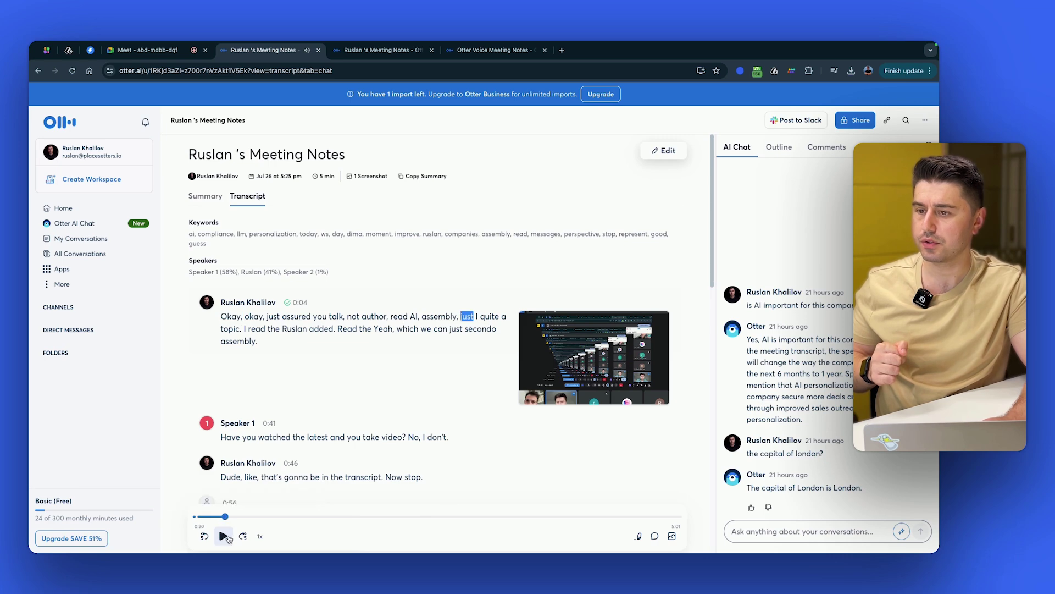
scroll(445, 359, down, 3)
scroll(445, 359, down, 10)
scroll(572, 252, up, 10)
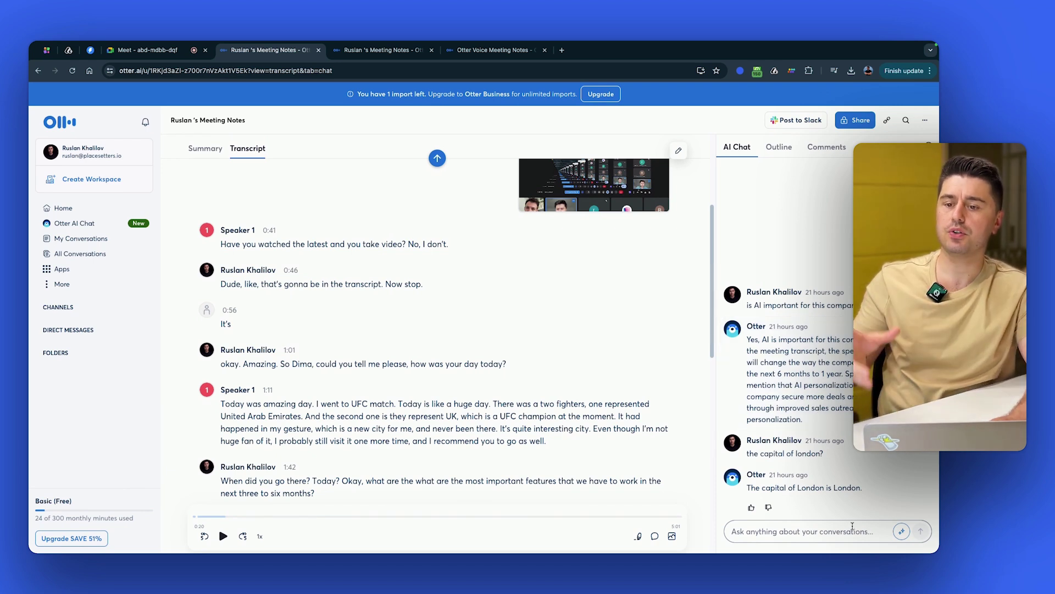
click(833, 531)
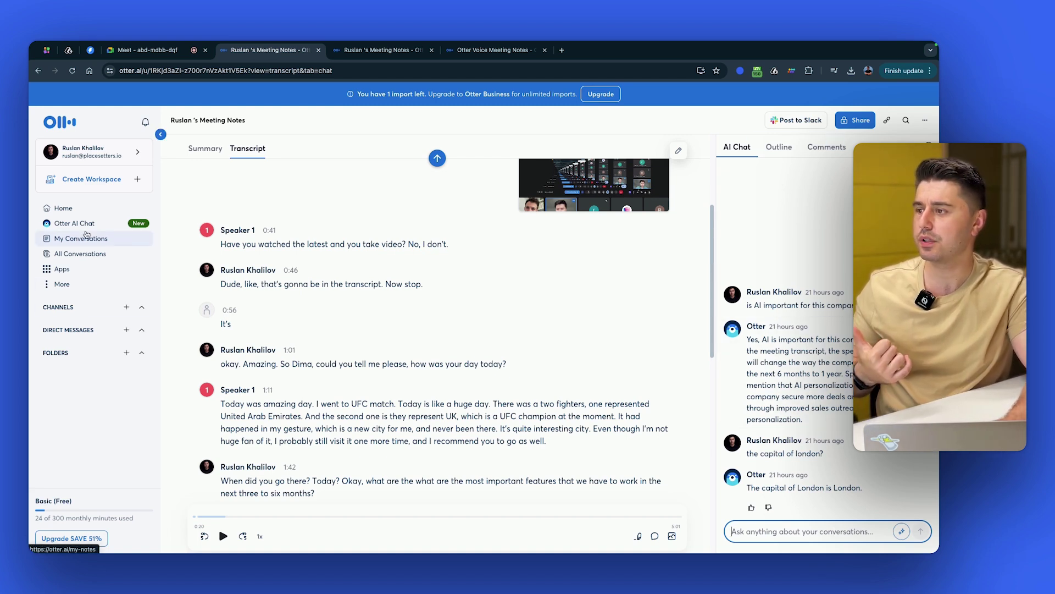
Browse Home, Otter AI Chat, My Conversations and All Conversations, then open the Apps integrations page.
click(78, 213)
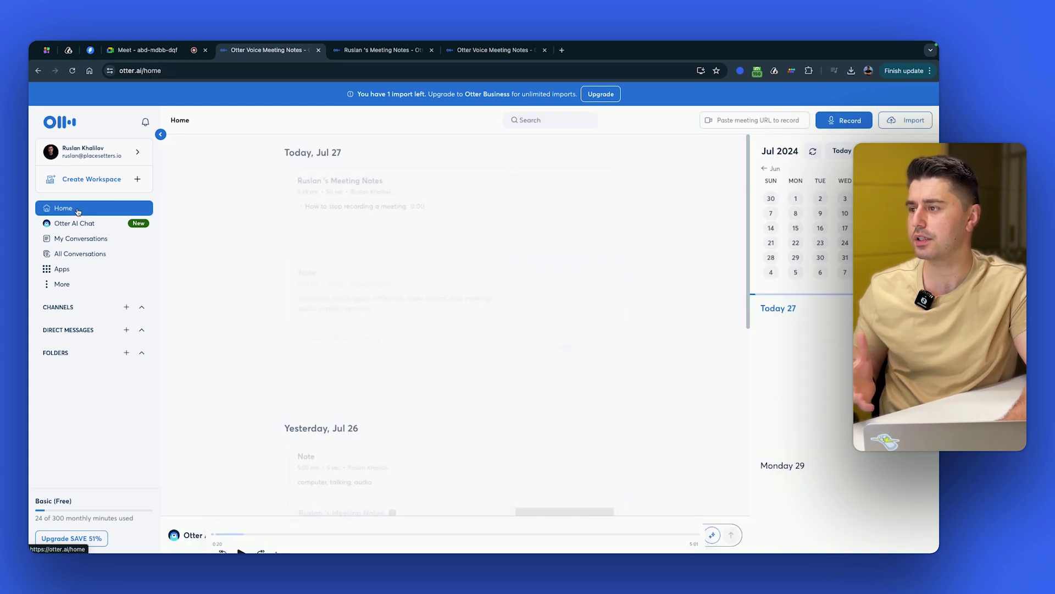
scroll(642, 334, down, 10)
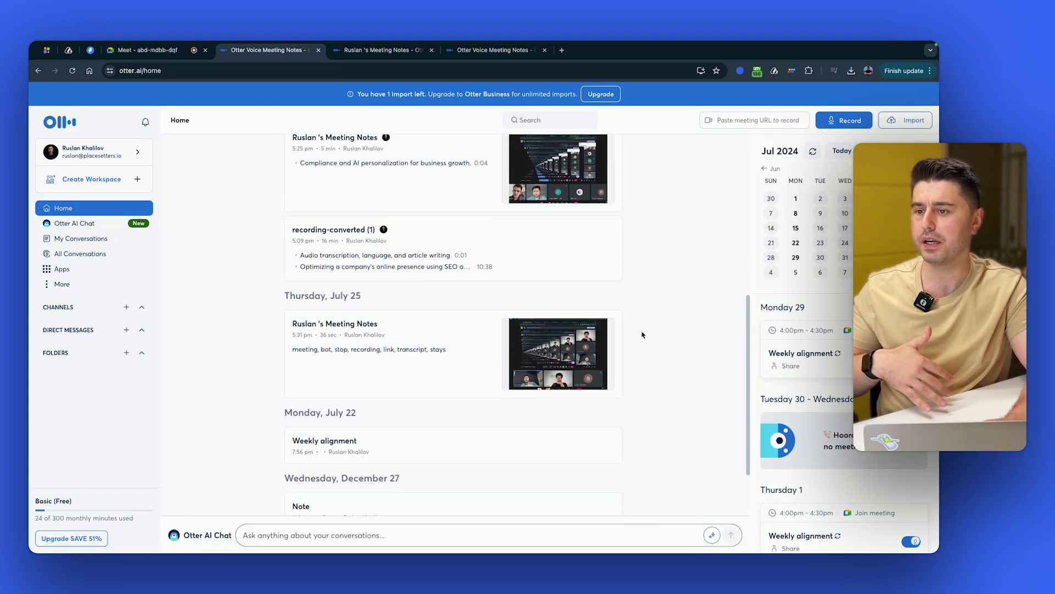
scroll(642, 334, up, 10)
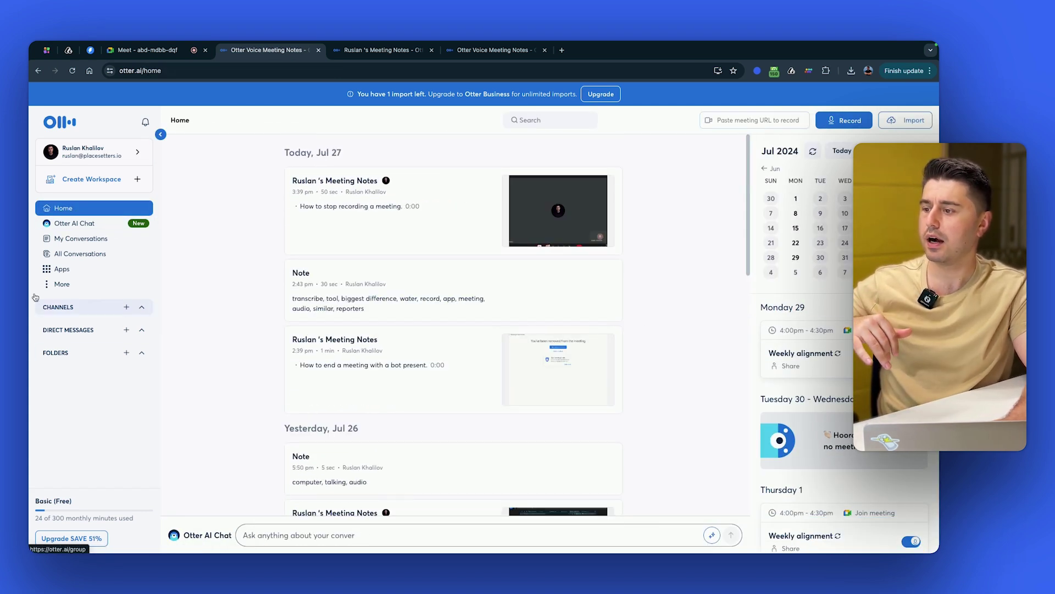
click(74, 224)
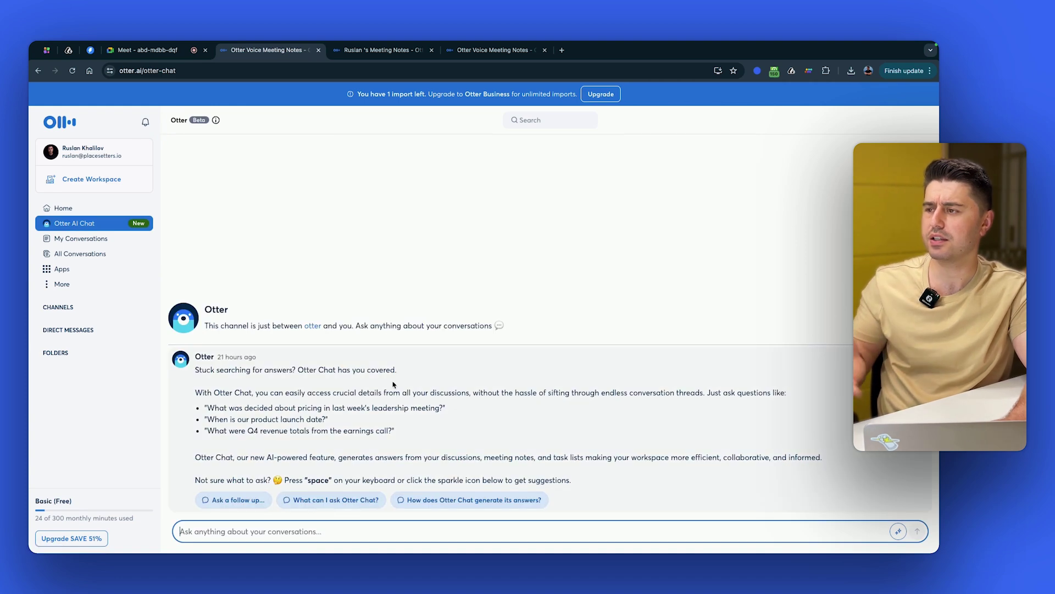
click(99, 240)
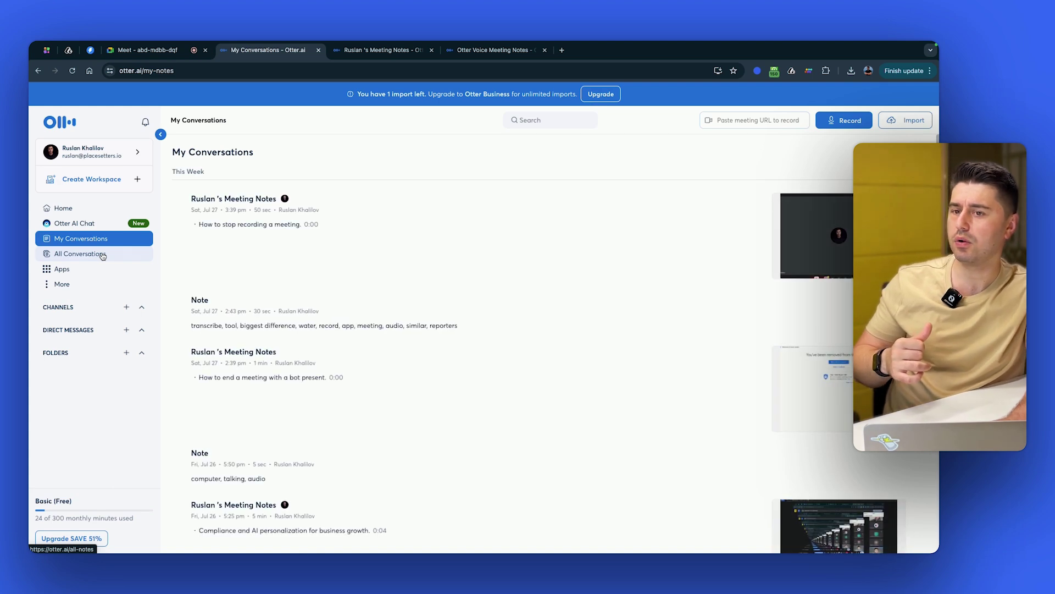
click(102, 254)
click(74, 269)
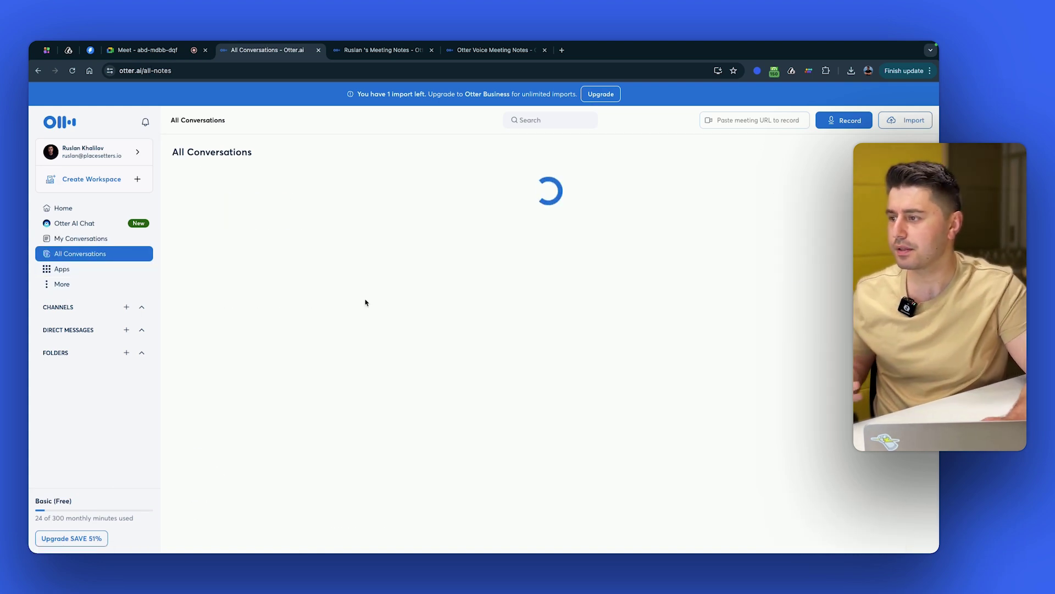
scroll(564, 186, down, 2)
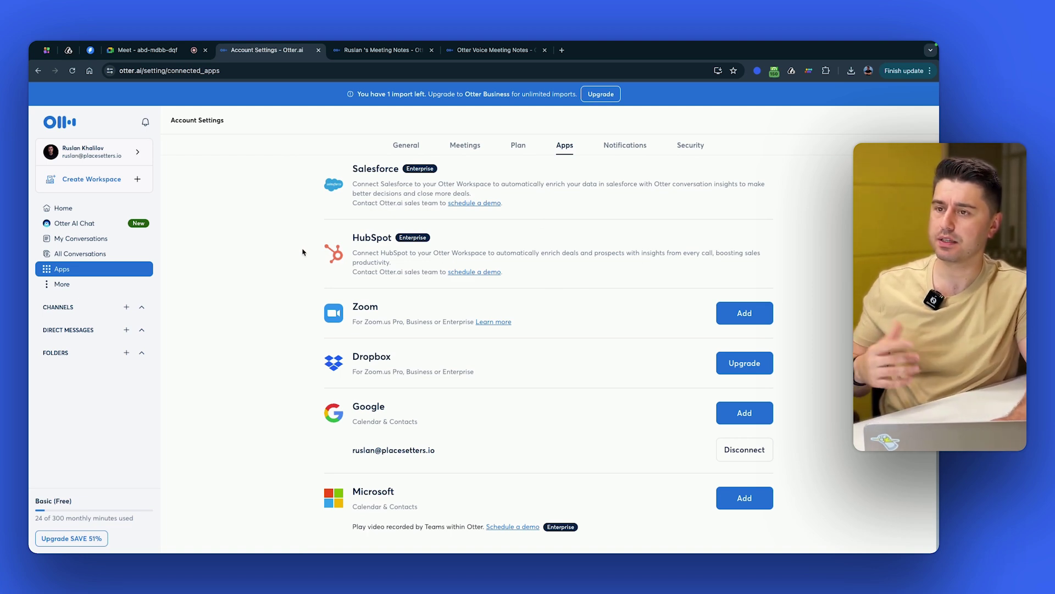
Record and stop a short voice note in a new direct message, then expand the sidebar.
click(65, 307)
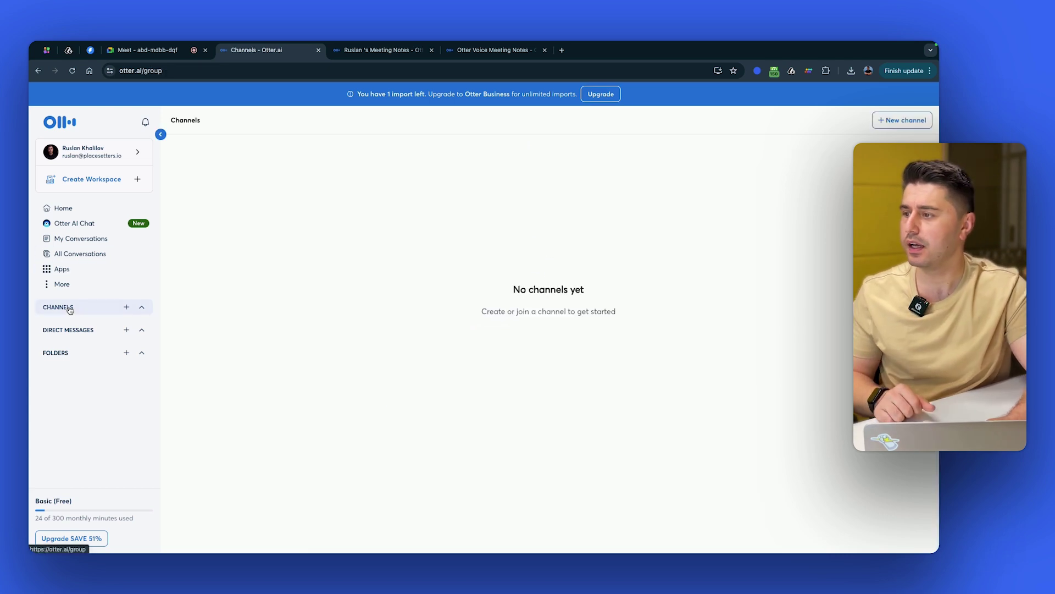
click(67, 330)
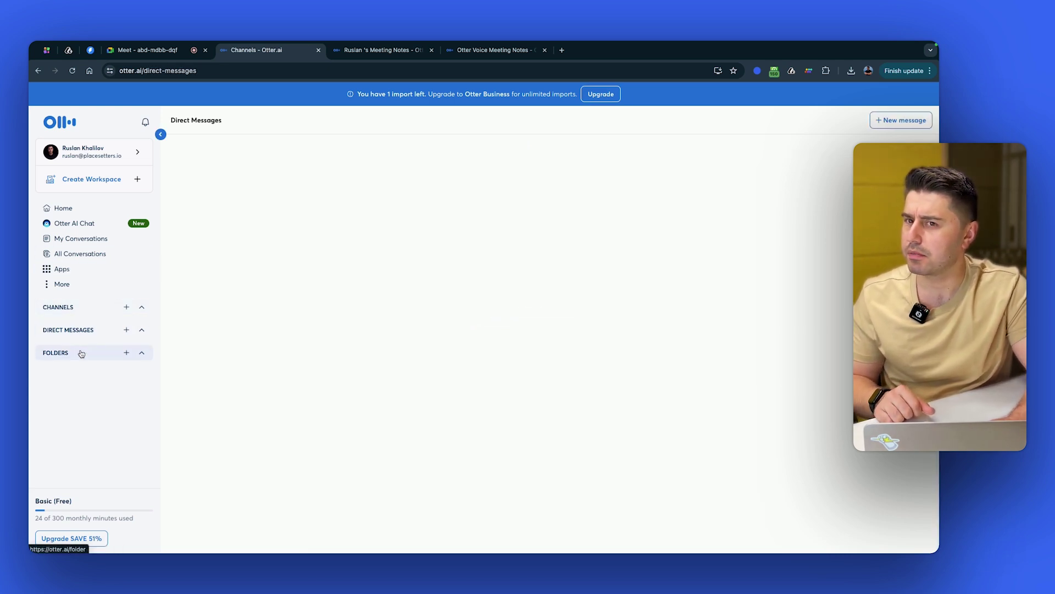
click(902, 120)
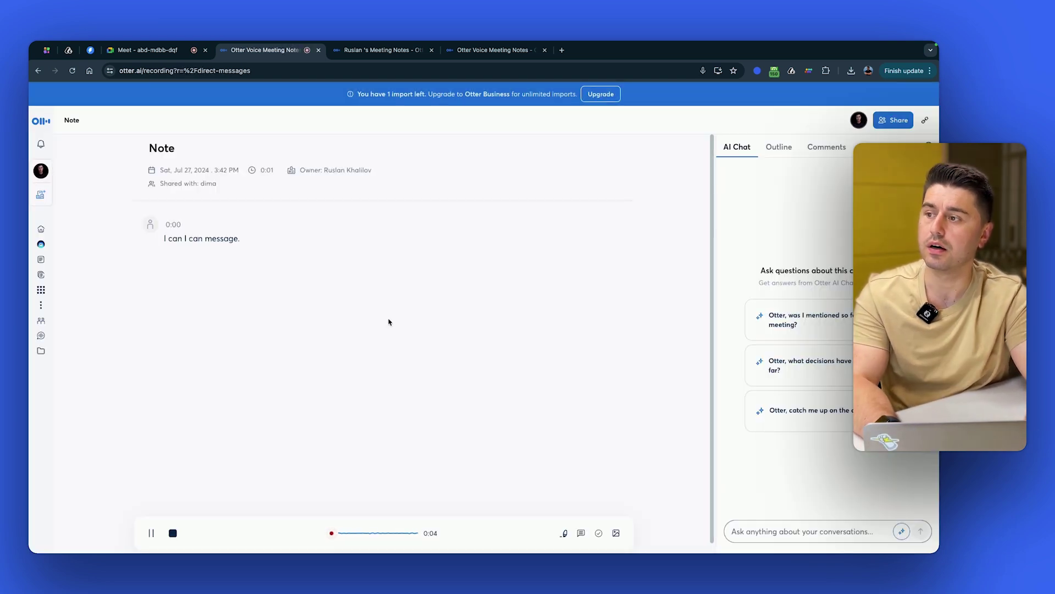
click(173, 533)
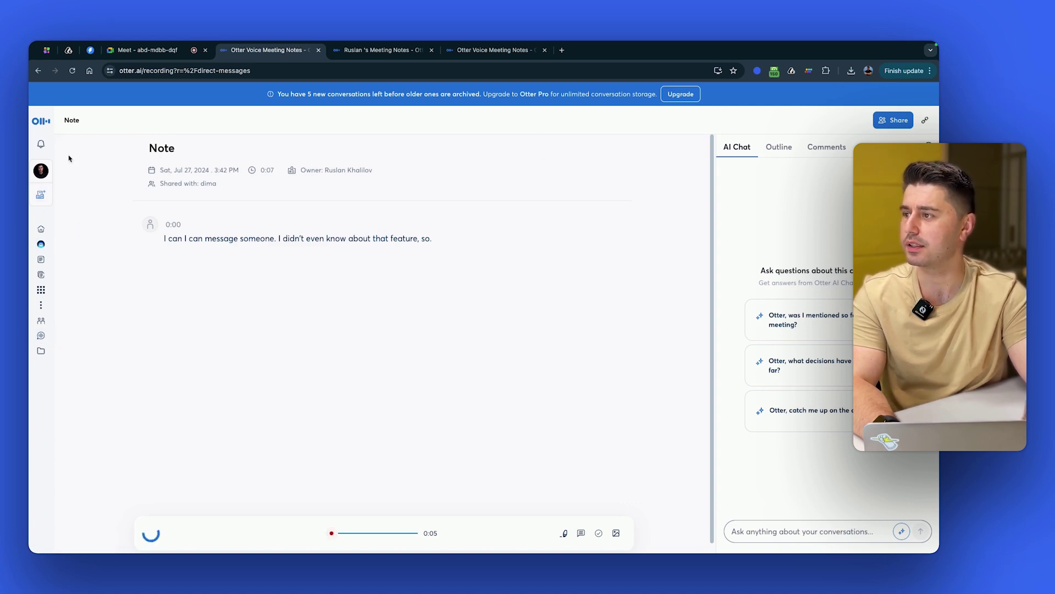
click(55, 135)
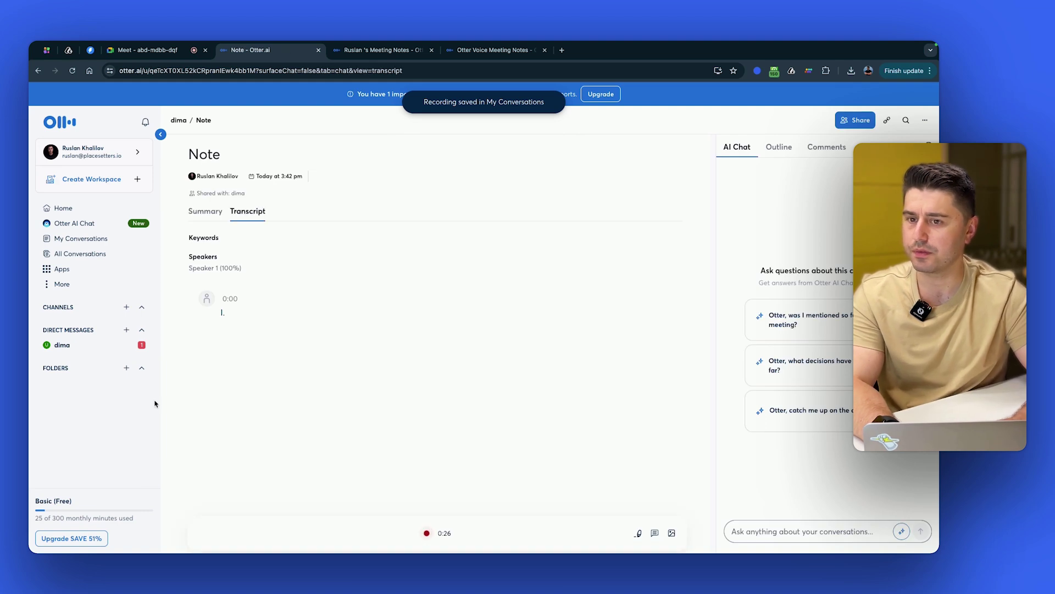
Check Pro's monthly upgrade price, then find Otter's Pricing page via 'otter pricing' and review monthly plans.
click(71, 539)
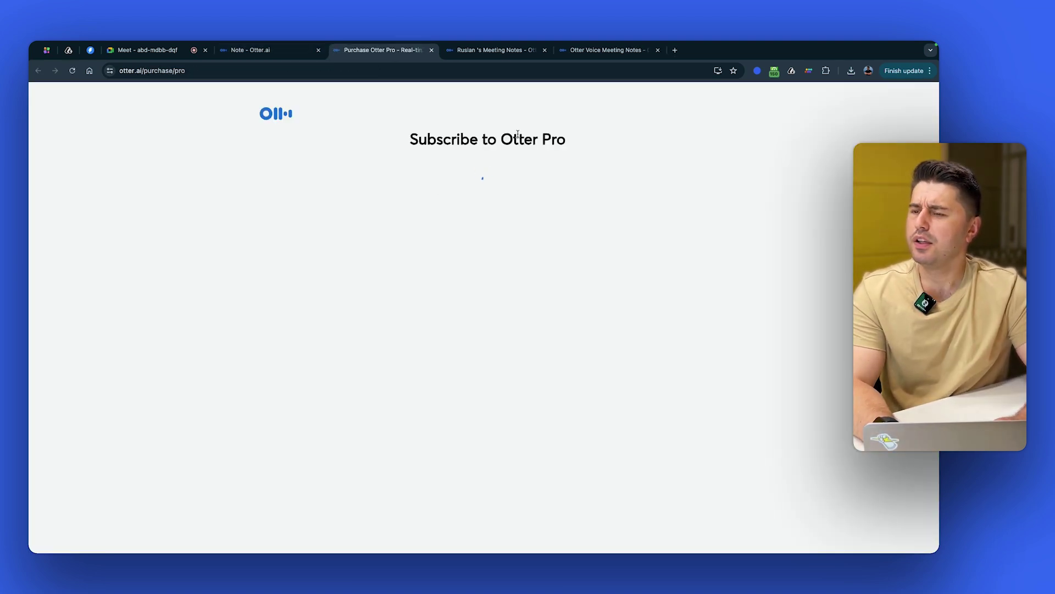
click(399, 236)
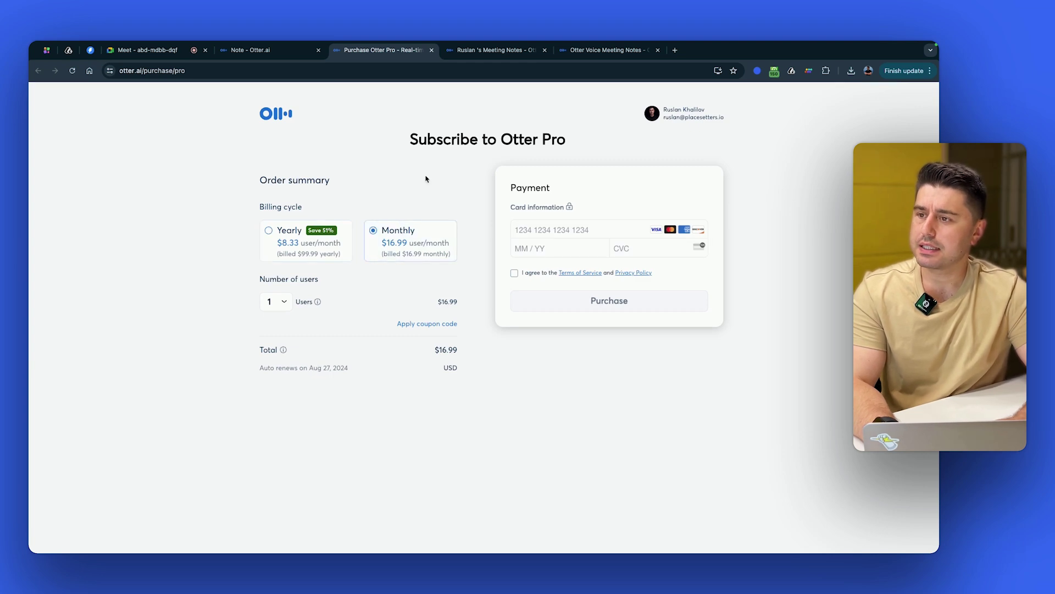
click(454, 67)
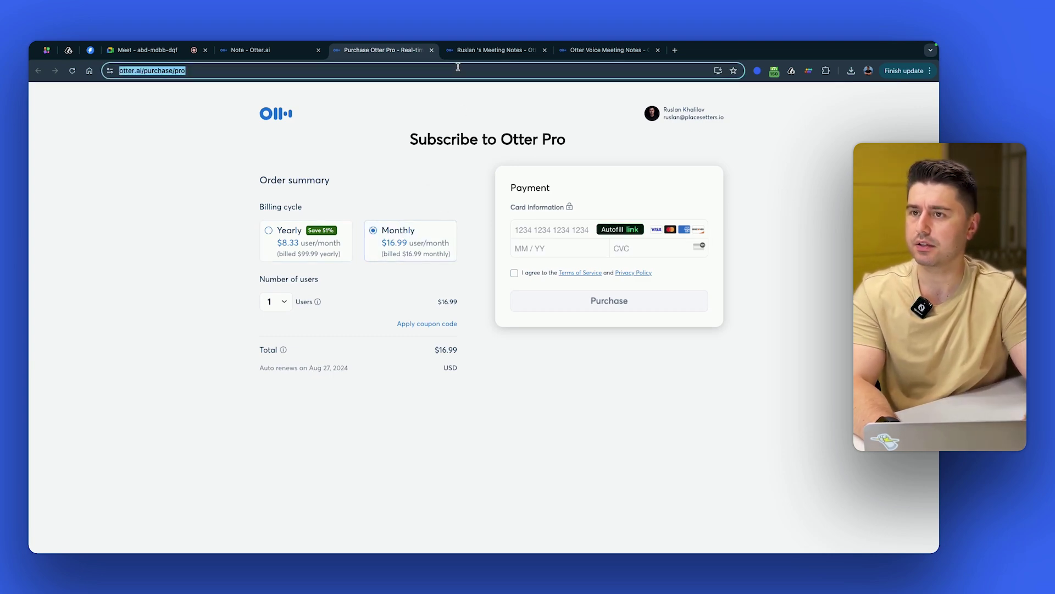
text(otter pricing)
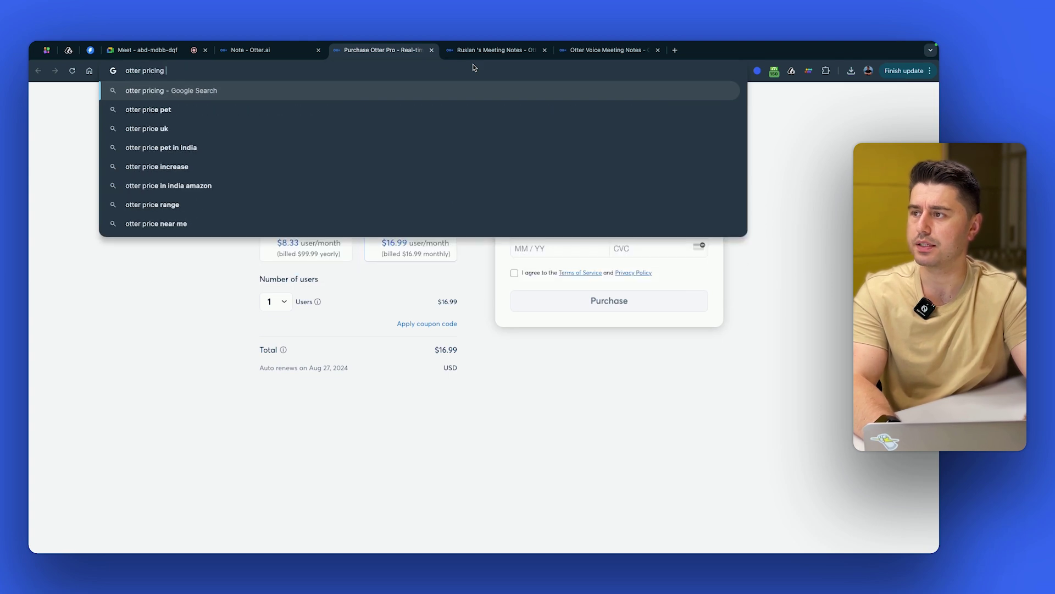
key(Return)
click(185, 186)
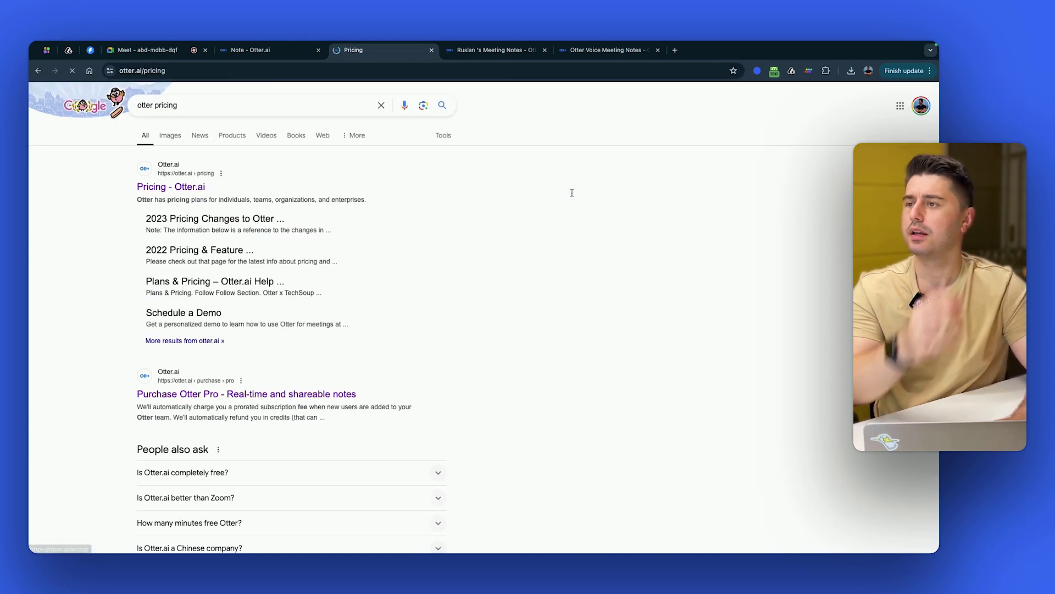
click(445, 240)
scroll(577, 266, down, 1)
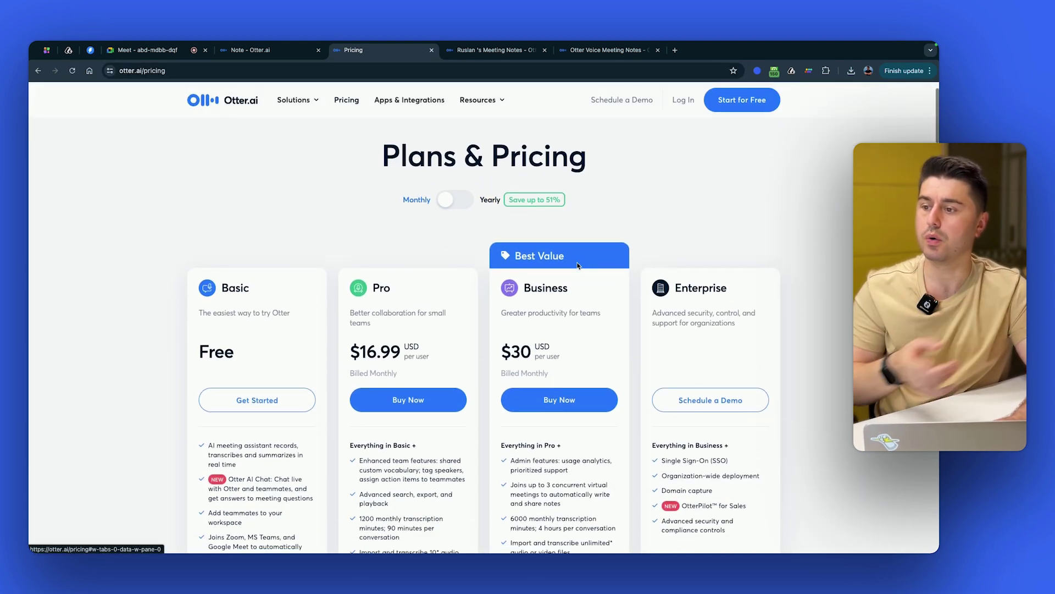
scroll(762, 207, down, 1)
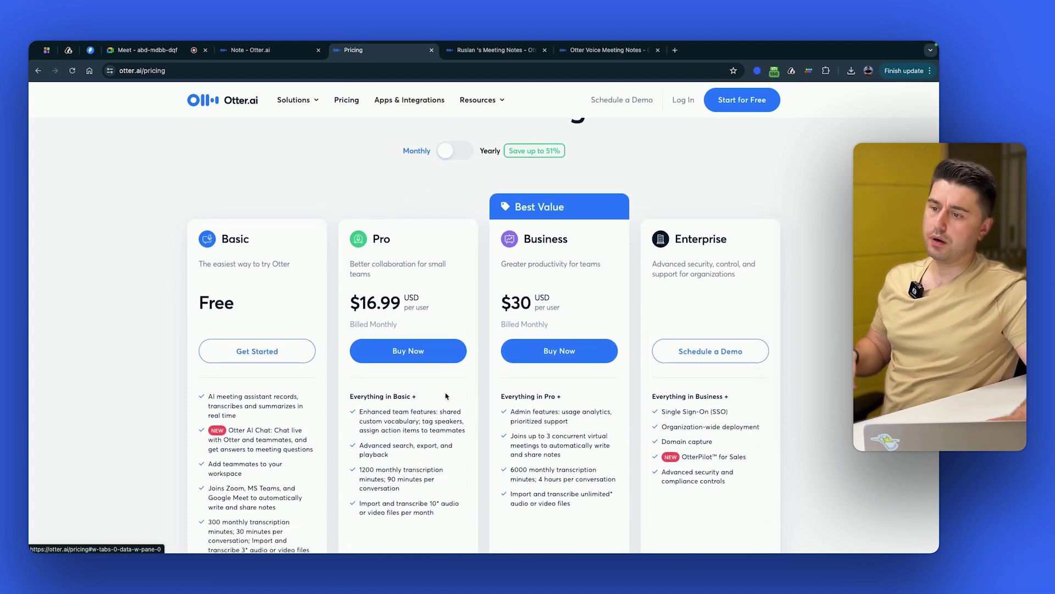
scroll(763, 206, down, 1)
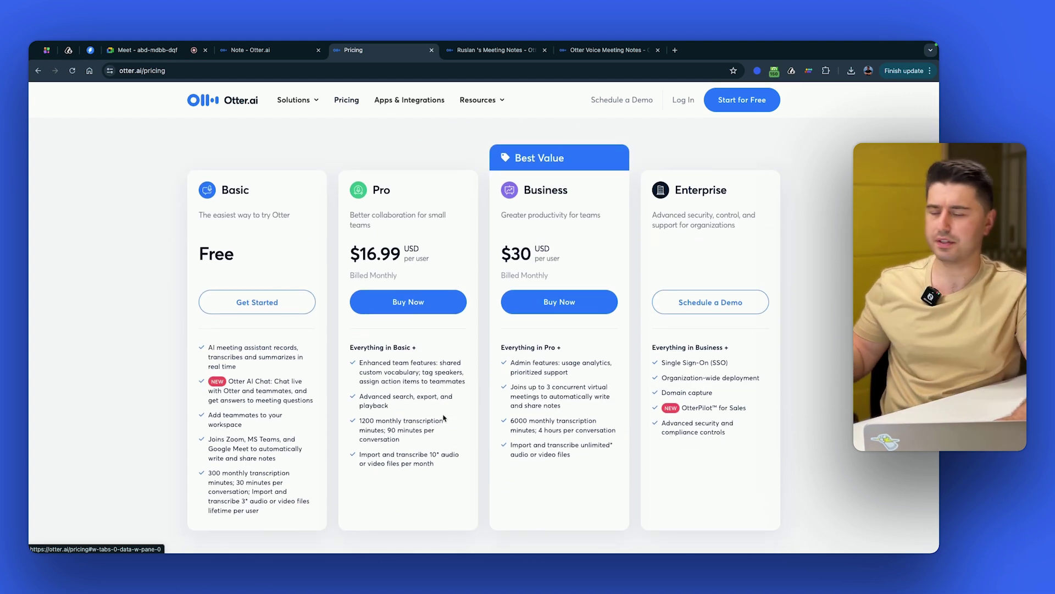